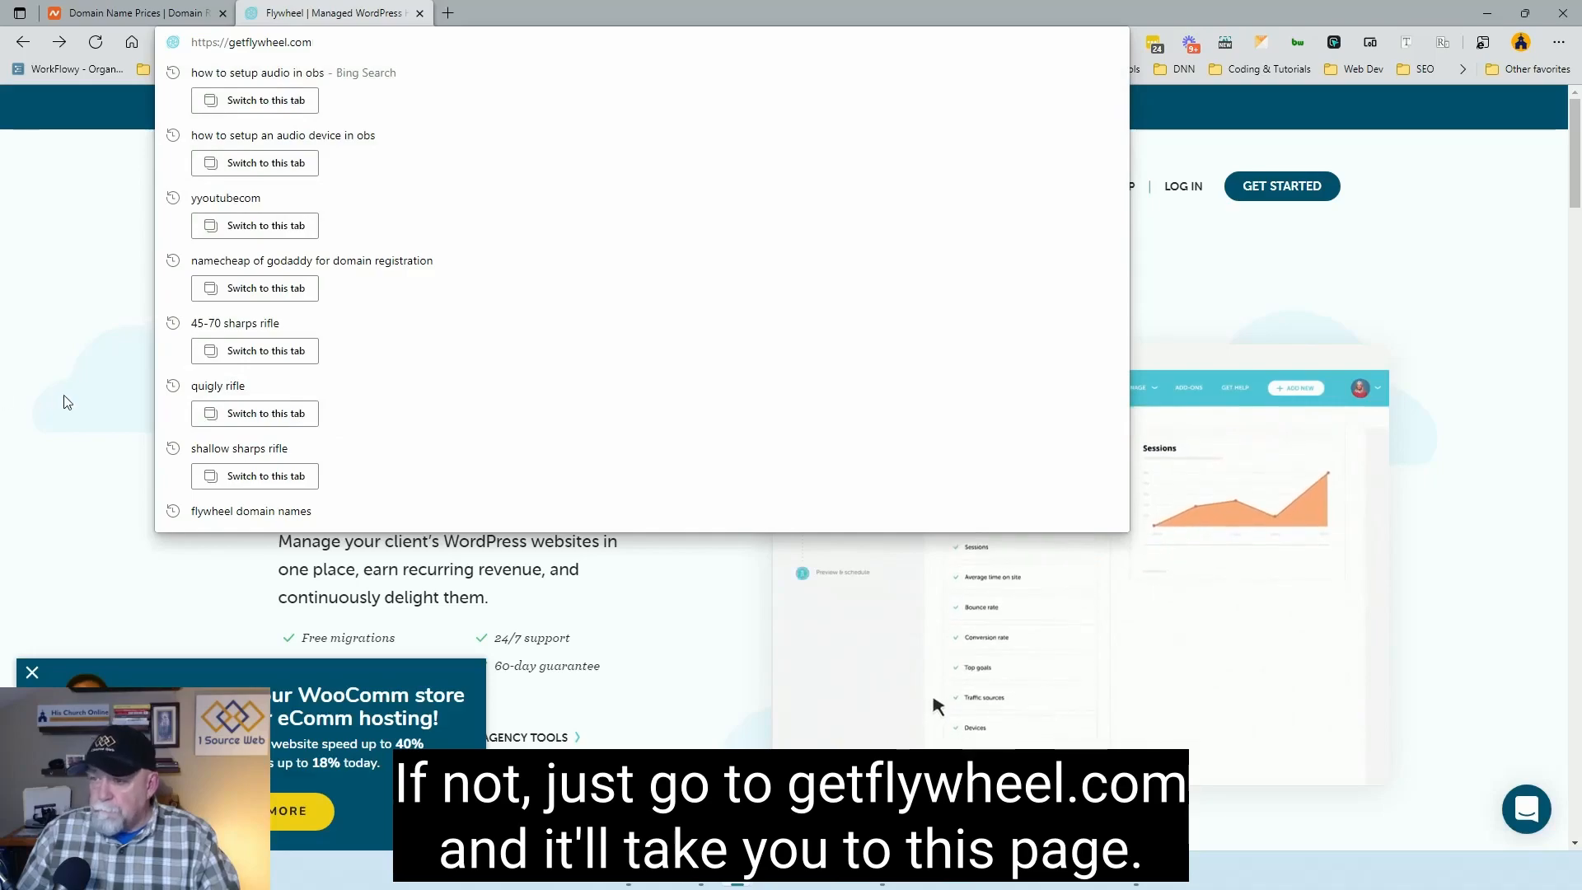
- Go to Flywheel's WordPress hosting plans and pricing page
{"action": "left_click", "coordinate": [1258, 197]}
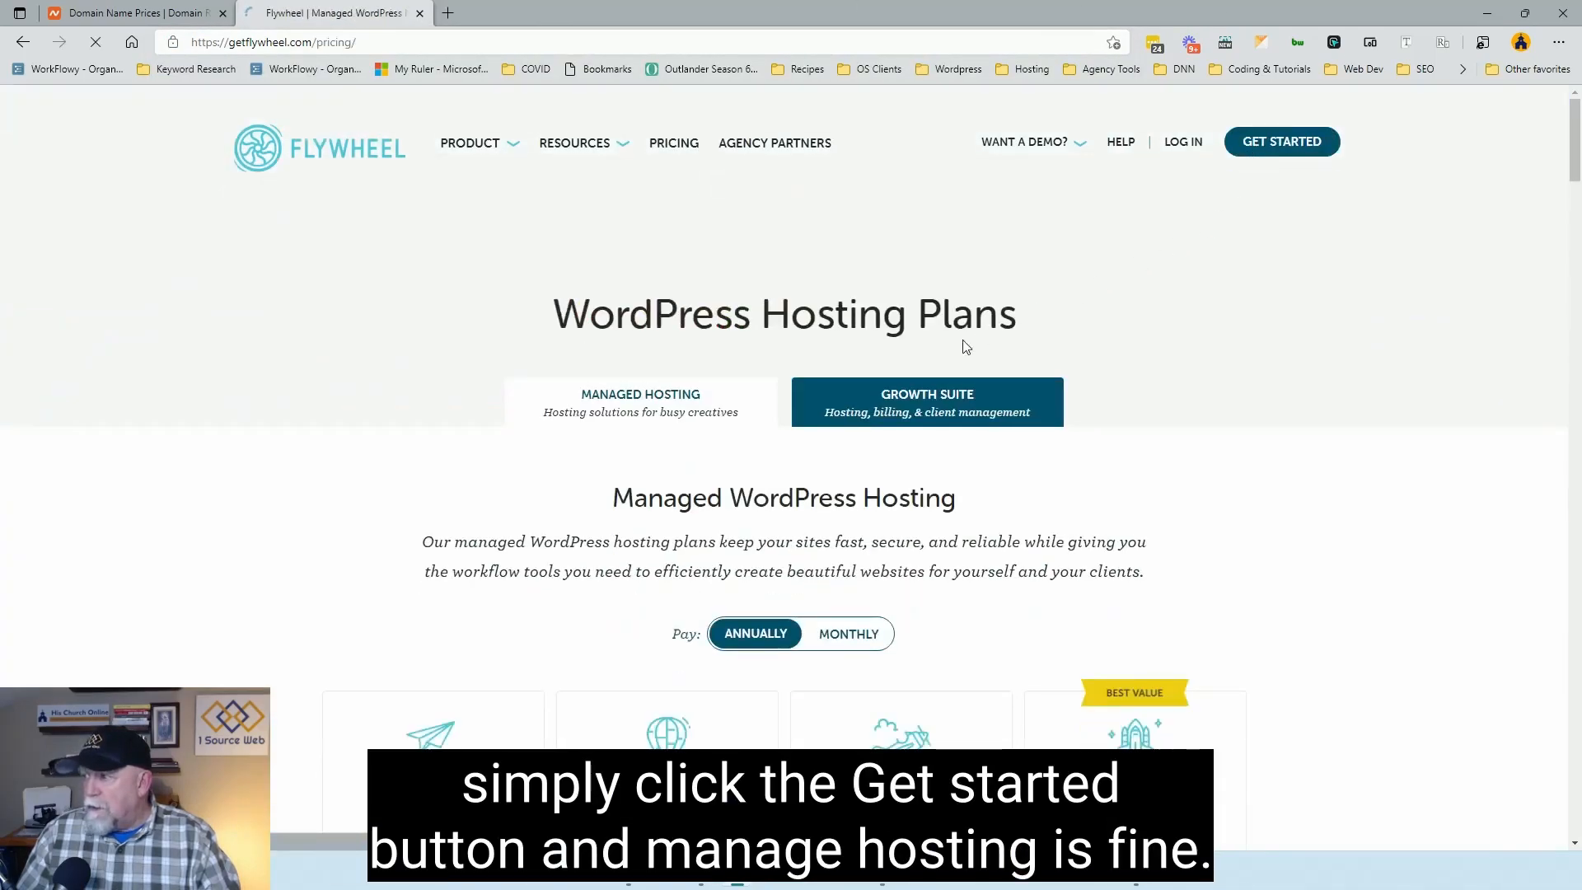
- Look over the agency-focused Growth Suite plans on the hosting page
{"action": "scroll", "coordinate": [577, 272], "scroll_direction": "down", "scroll_amount": 3}
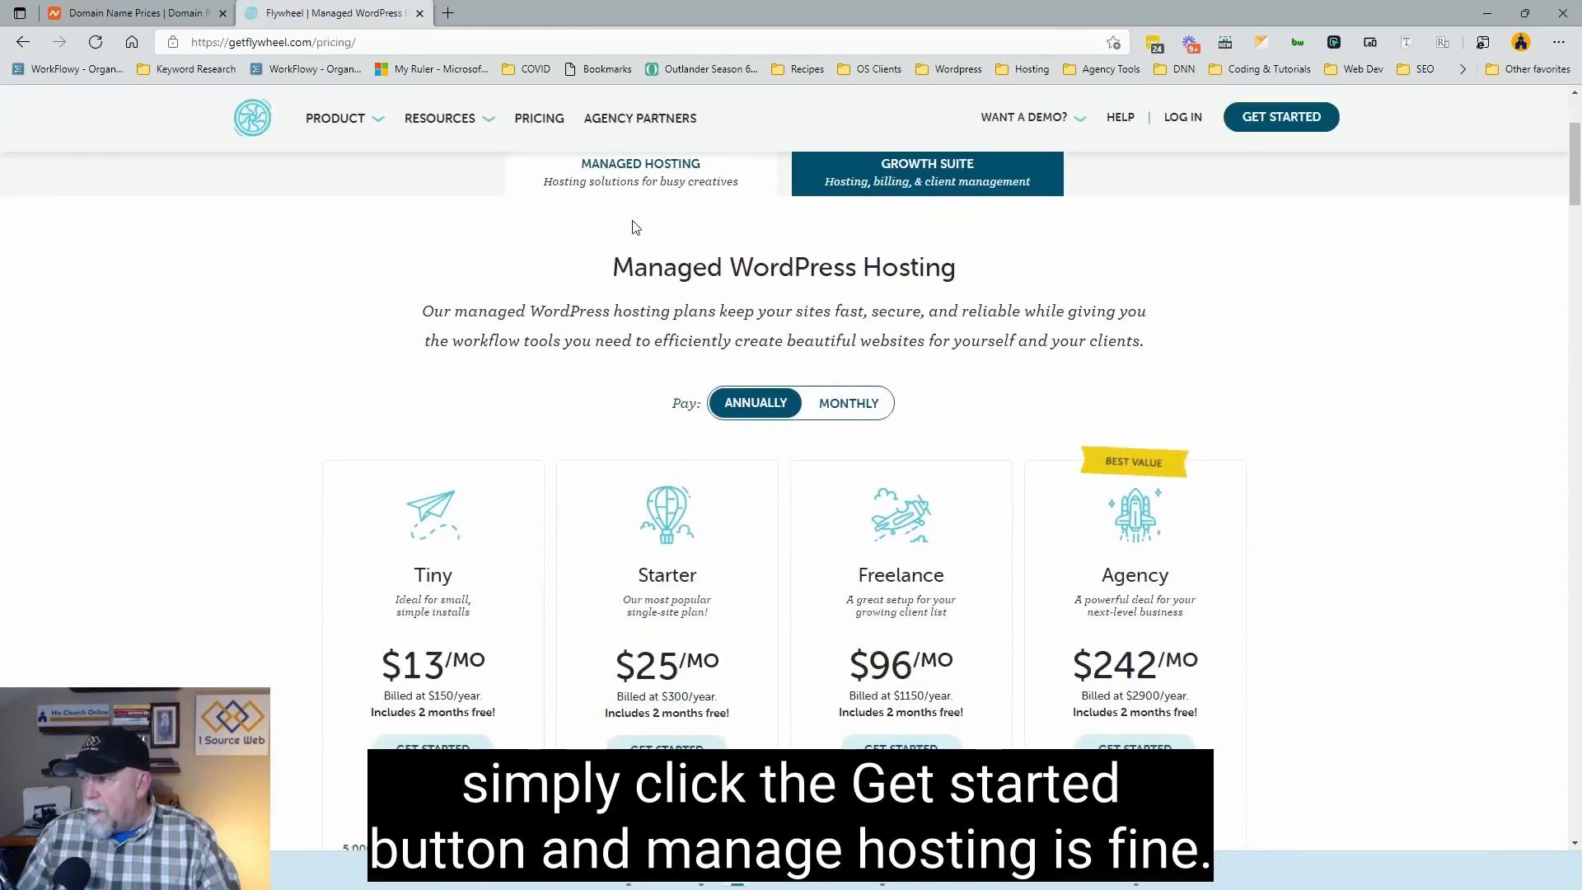
{"action": "scroll", "coordinate": [642, 230], "scroll_direction": "up", "scroll_amount": 2}
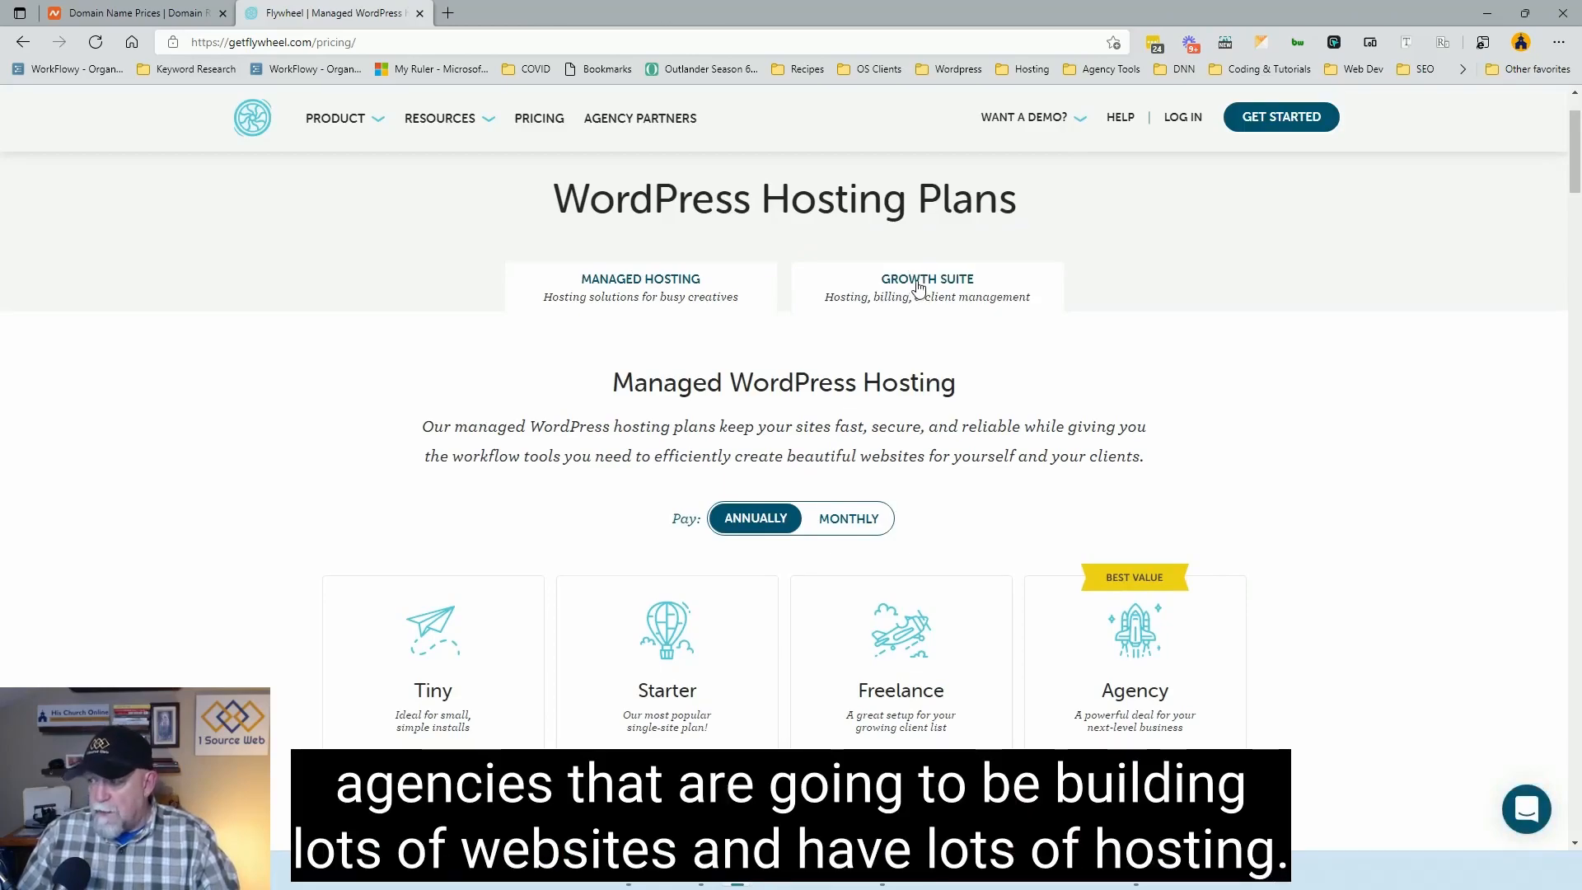
{"action": "left_click", "coordinate": [919, 285]}
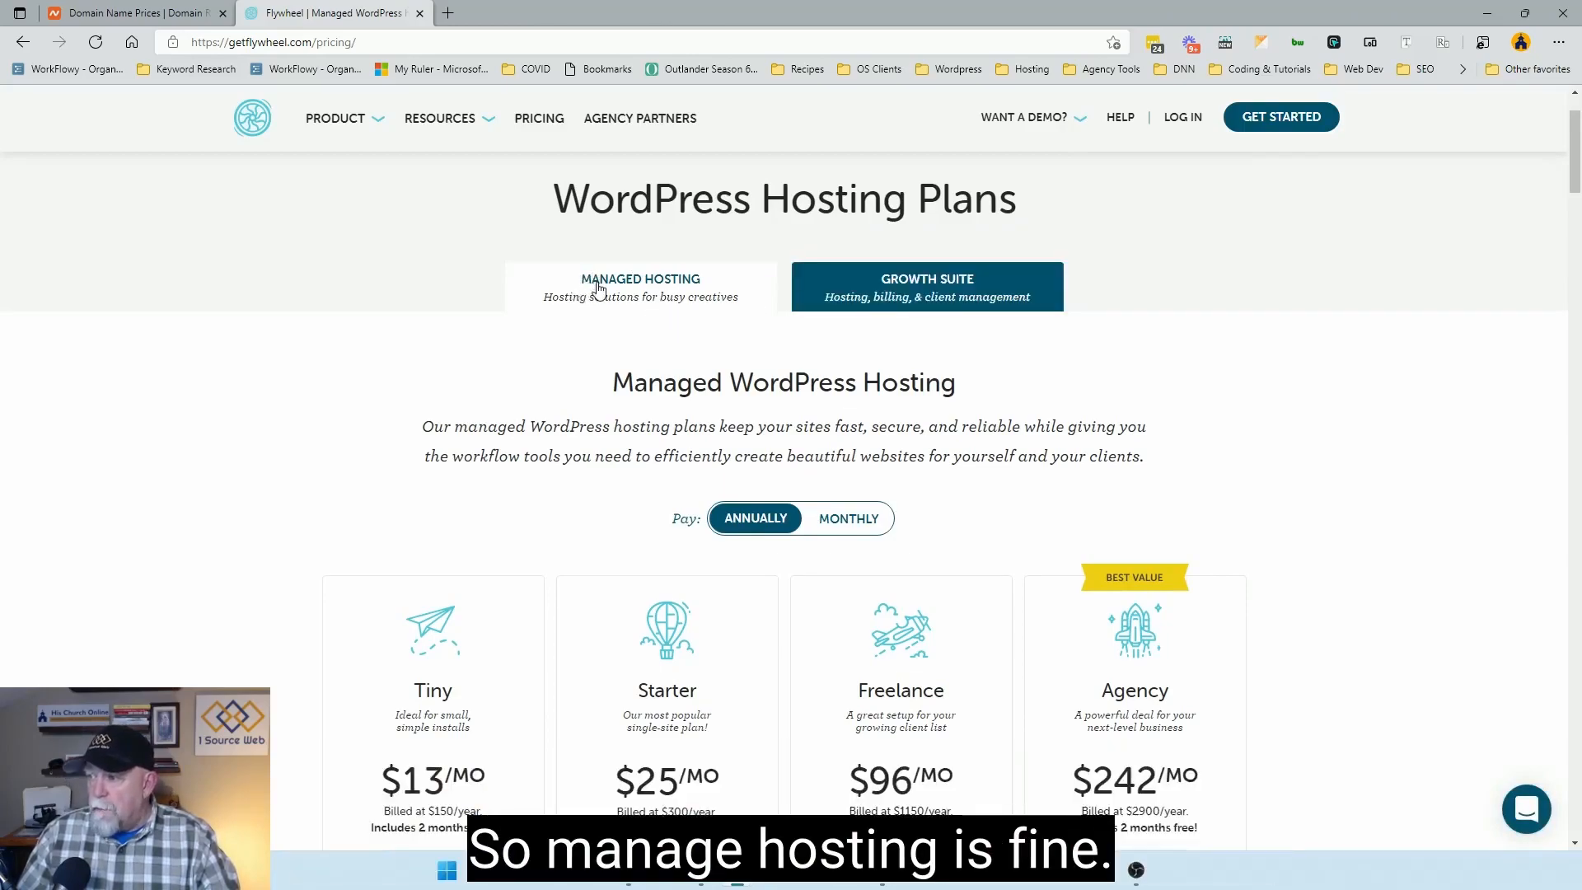
{"action": "scroll", "coordinate": [601, 297], "scroll_direction": "down", "scroll_amount": 3}
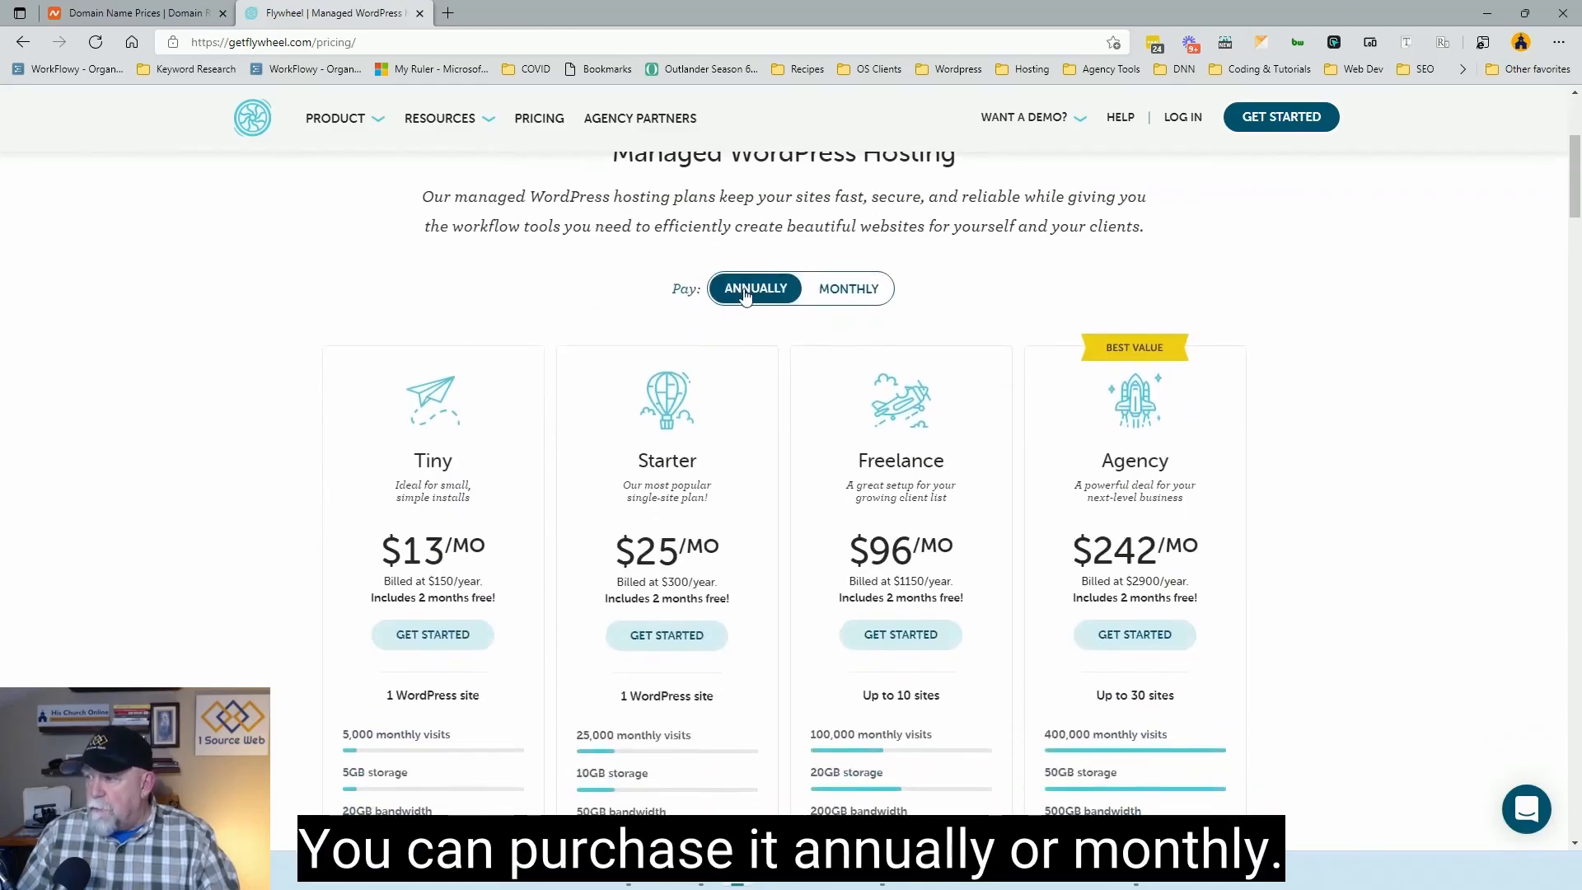
- Compare annual and monthly pricing, leaving the plans on monthly billing (Tiny $15)
{"action": "left_click", "coordinate": [853, 292]}
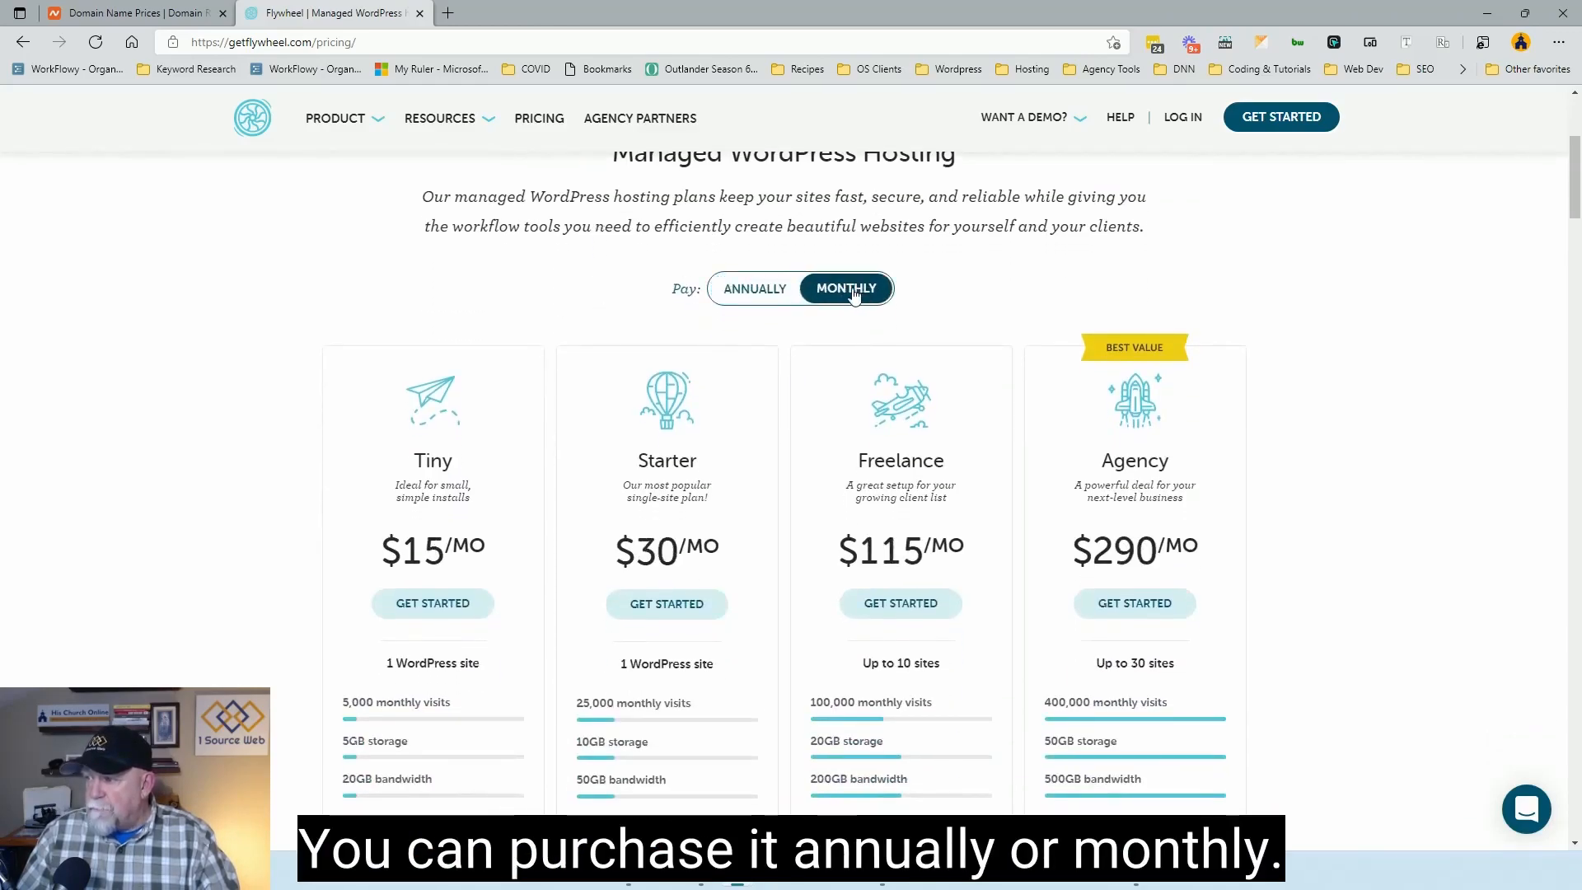
{"action": "left_click", "coordinate": [747, 290]}
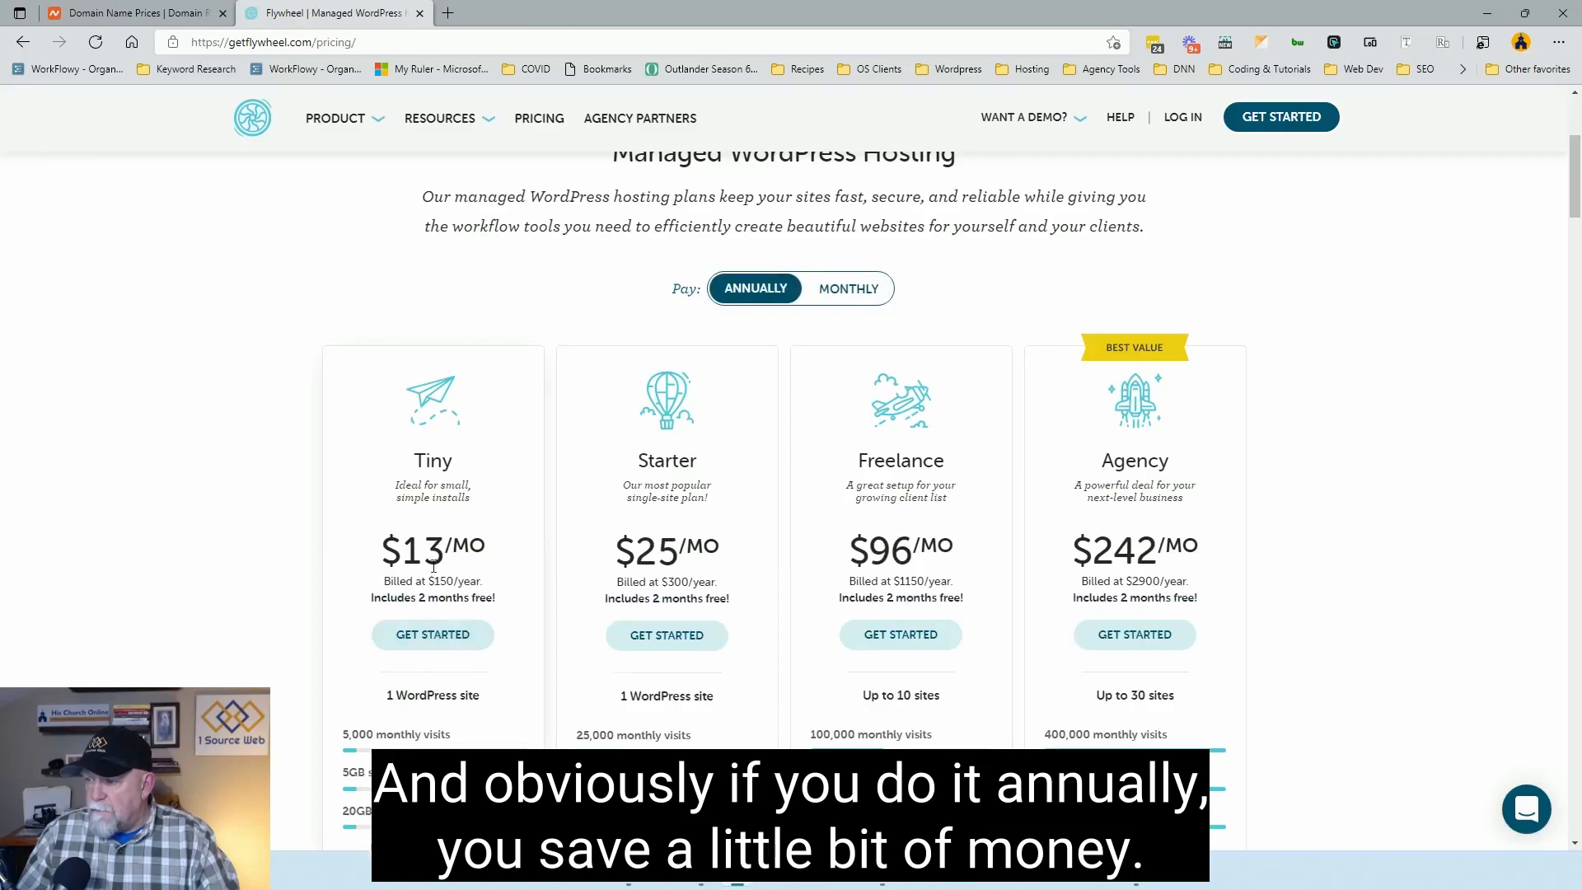
{"action": "left_click", "coordinate": [836, 300]}
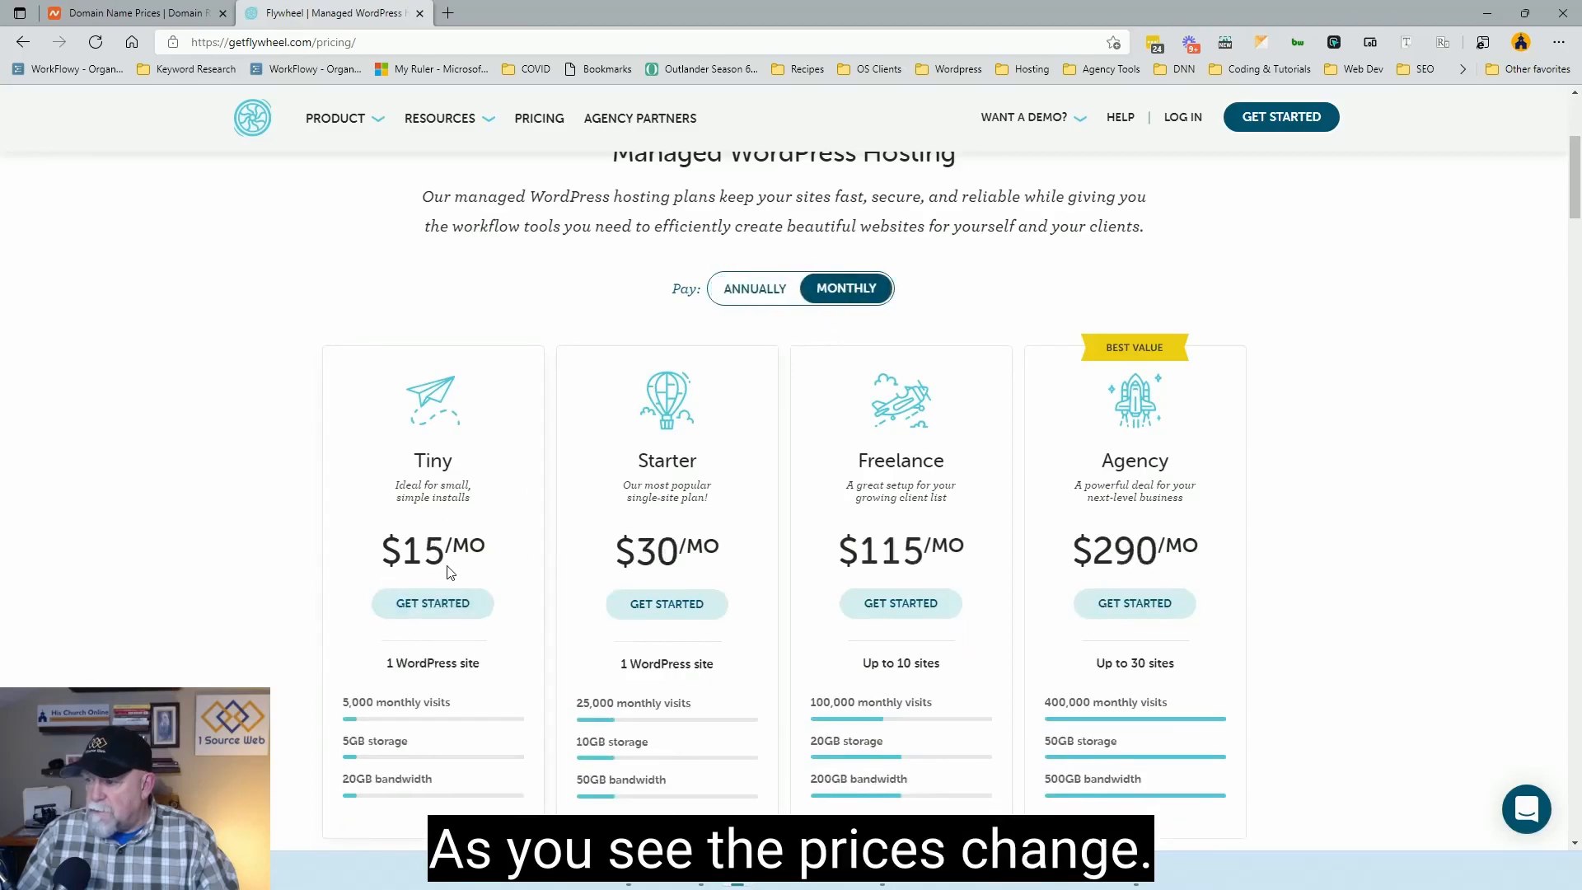
{"action": "left_click", "coordinate": [729, 289]}
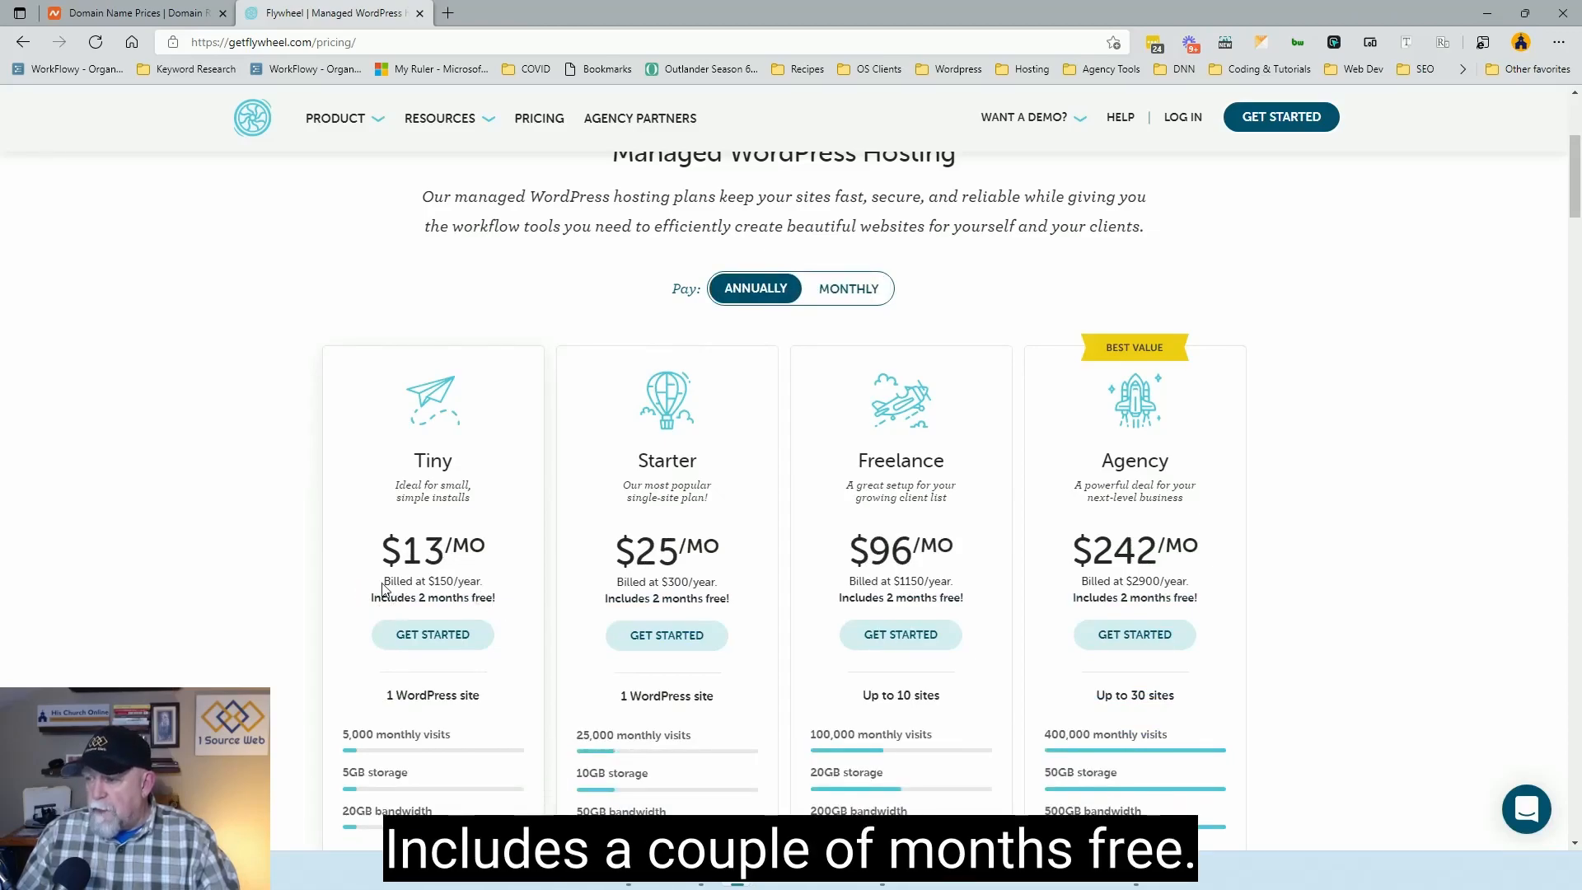
{"action": "left_click_drag", "start_coordinate": [388, 582], "coordinate": [463, 581]}
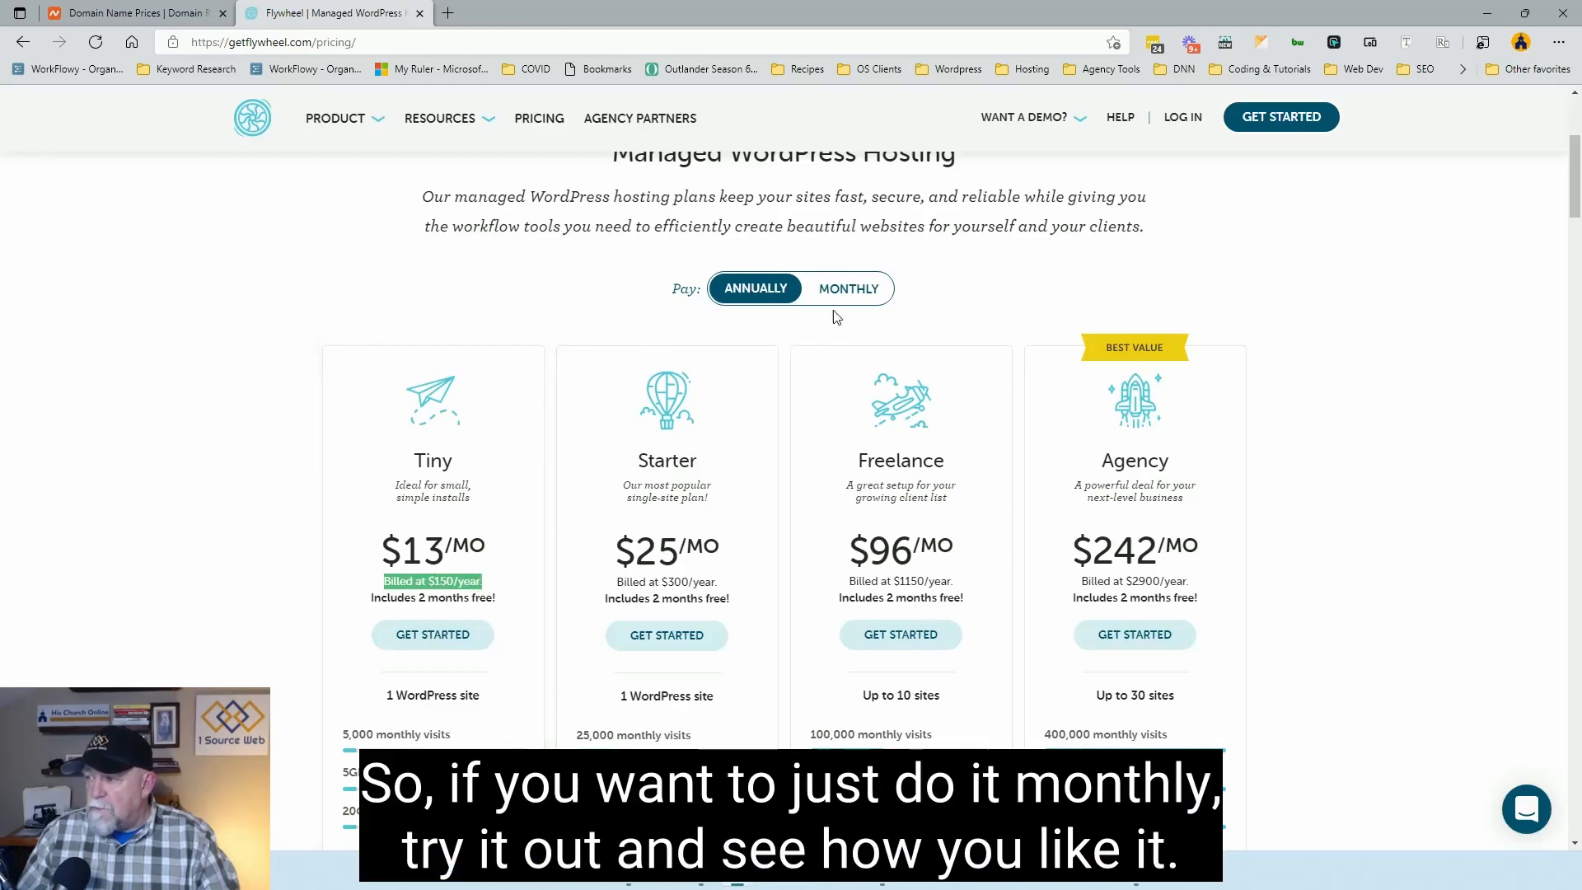
{"action": "left_click", "coordinate": [846, 293]}
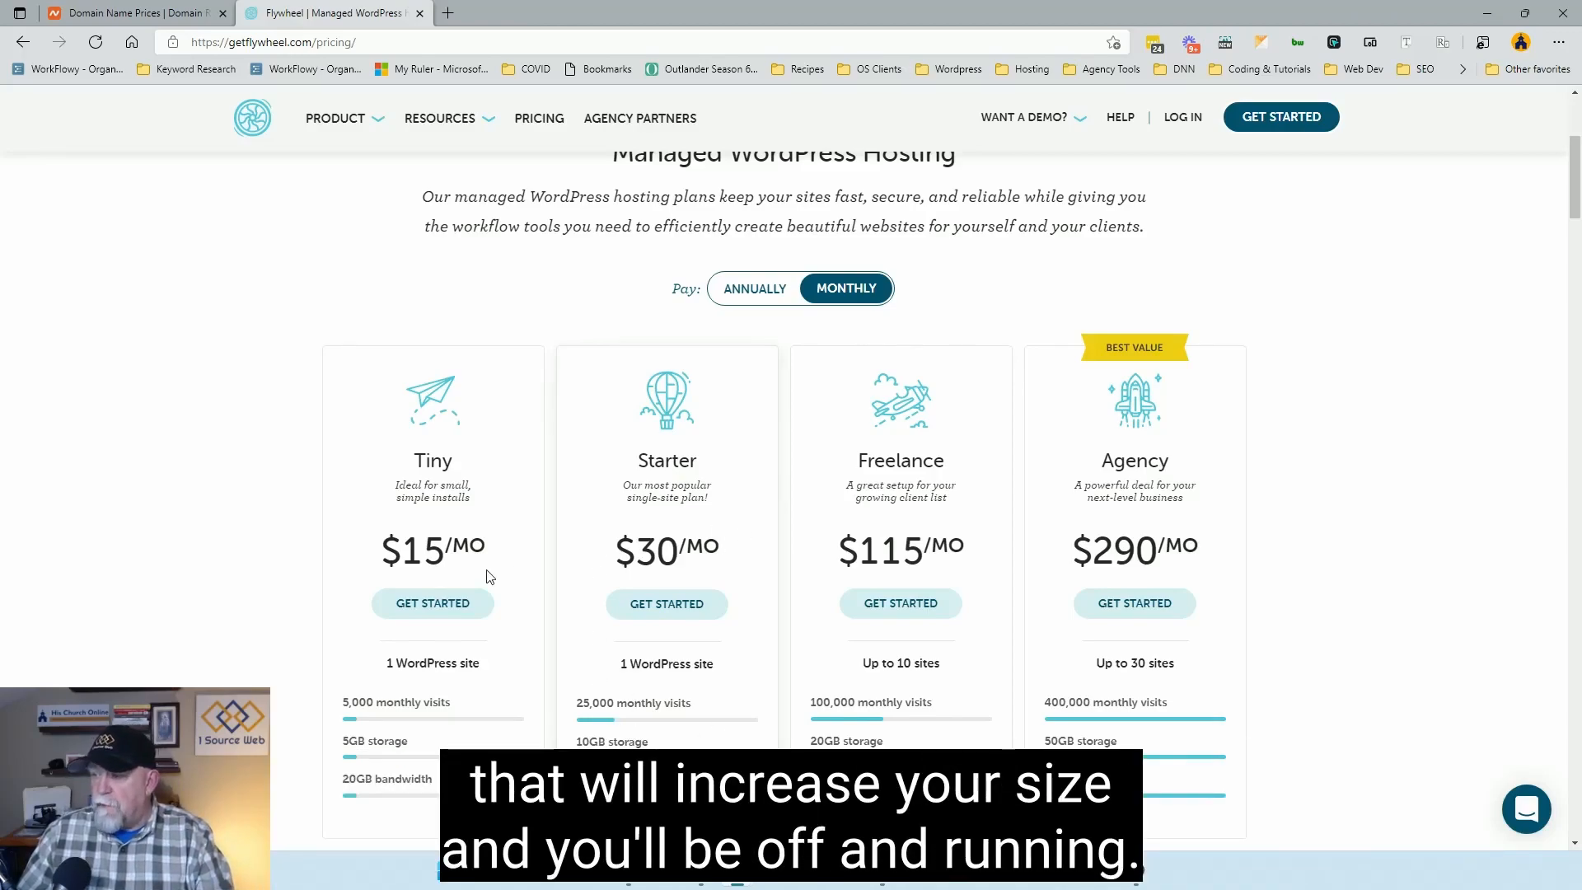
- Start the Tiny plan sign-up and autofill the saved first and last name
{"action": "left_click", "coordinate": [442, 620]}
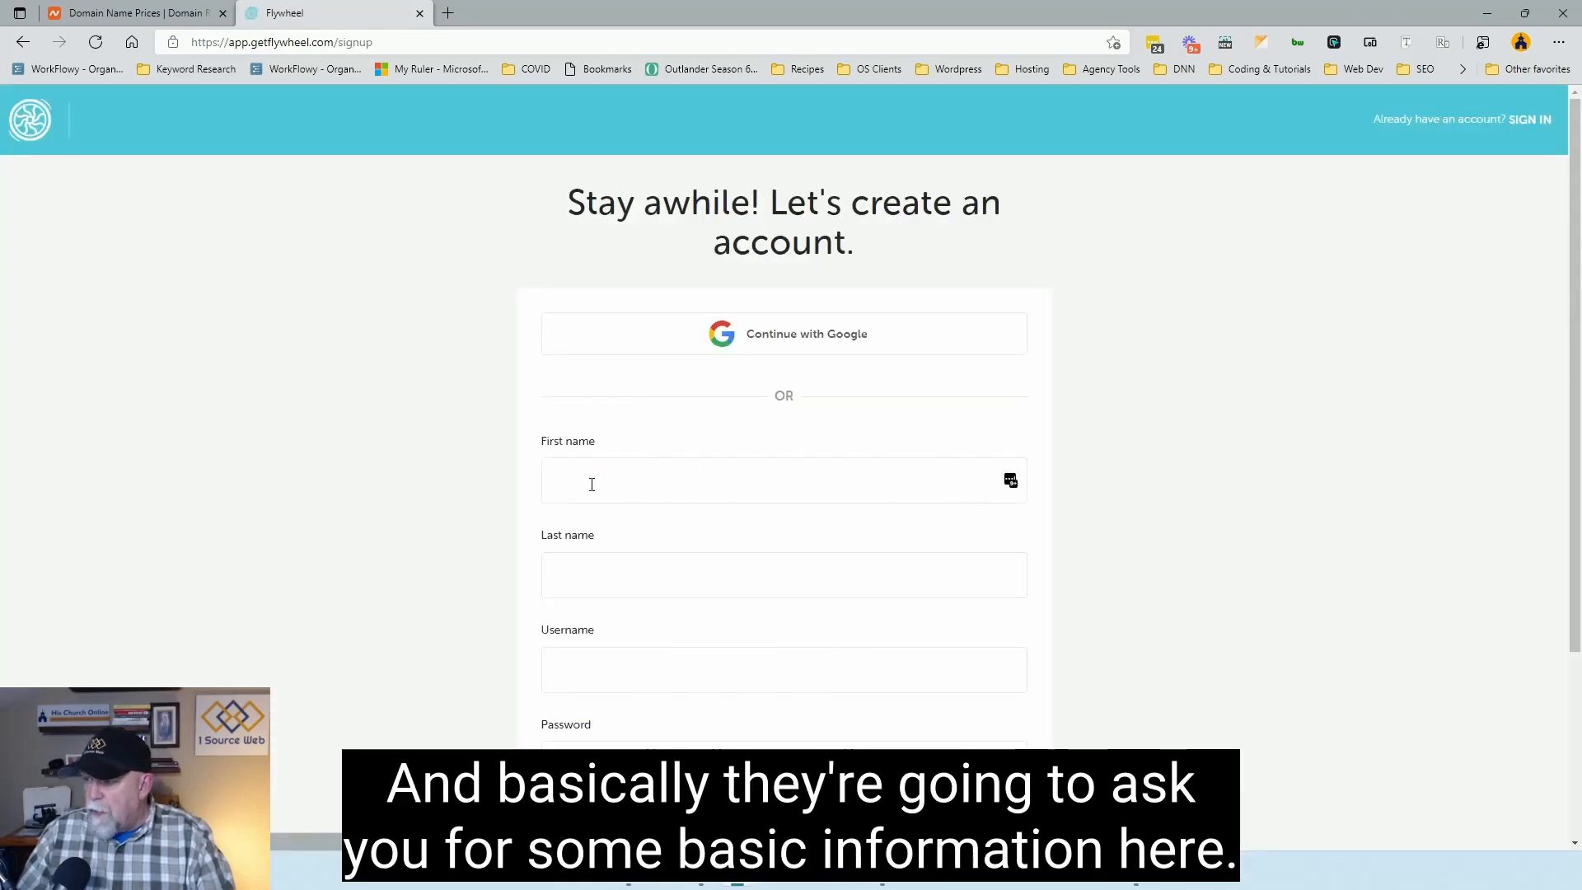
{"action": "left_click", "coordinate": [591, 484]}
{"action": "left_click", "coordinate": [595, 541]}
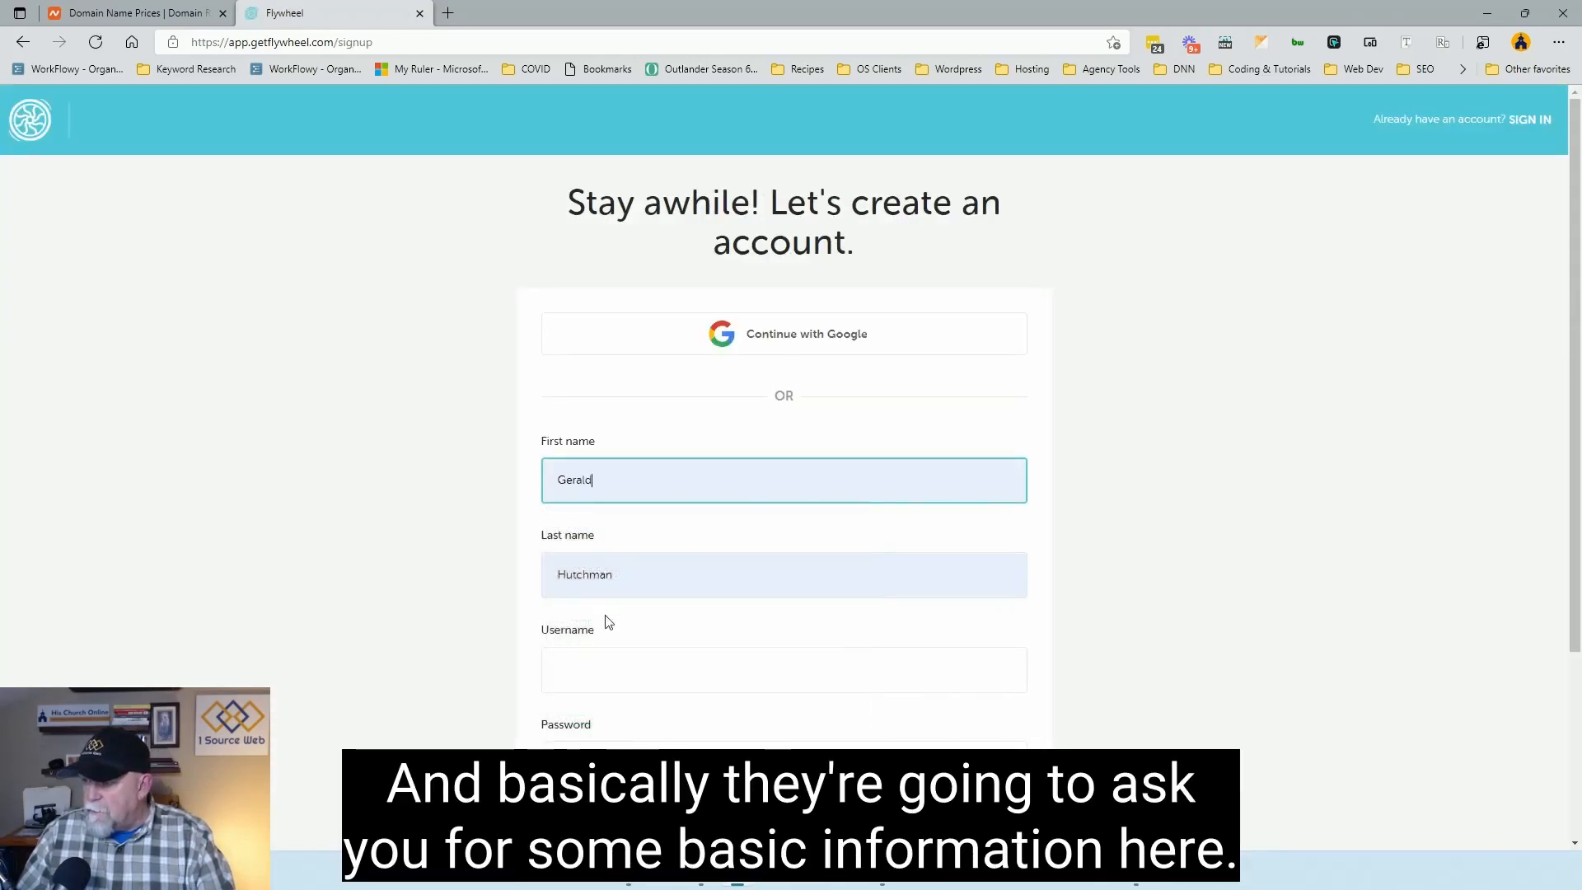
- Enter a username and a password for the new account
{"action": "left_click", "coordinate": [579, 671]}
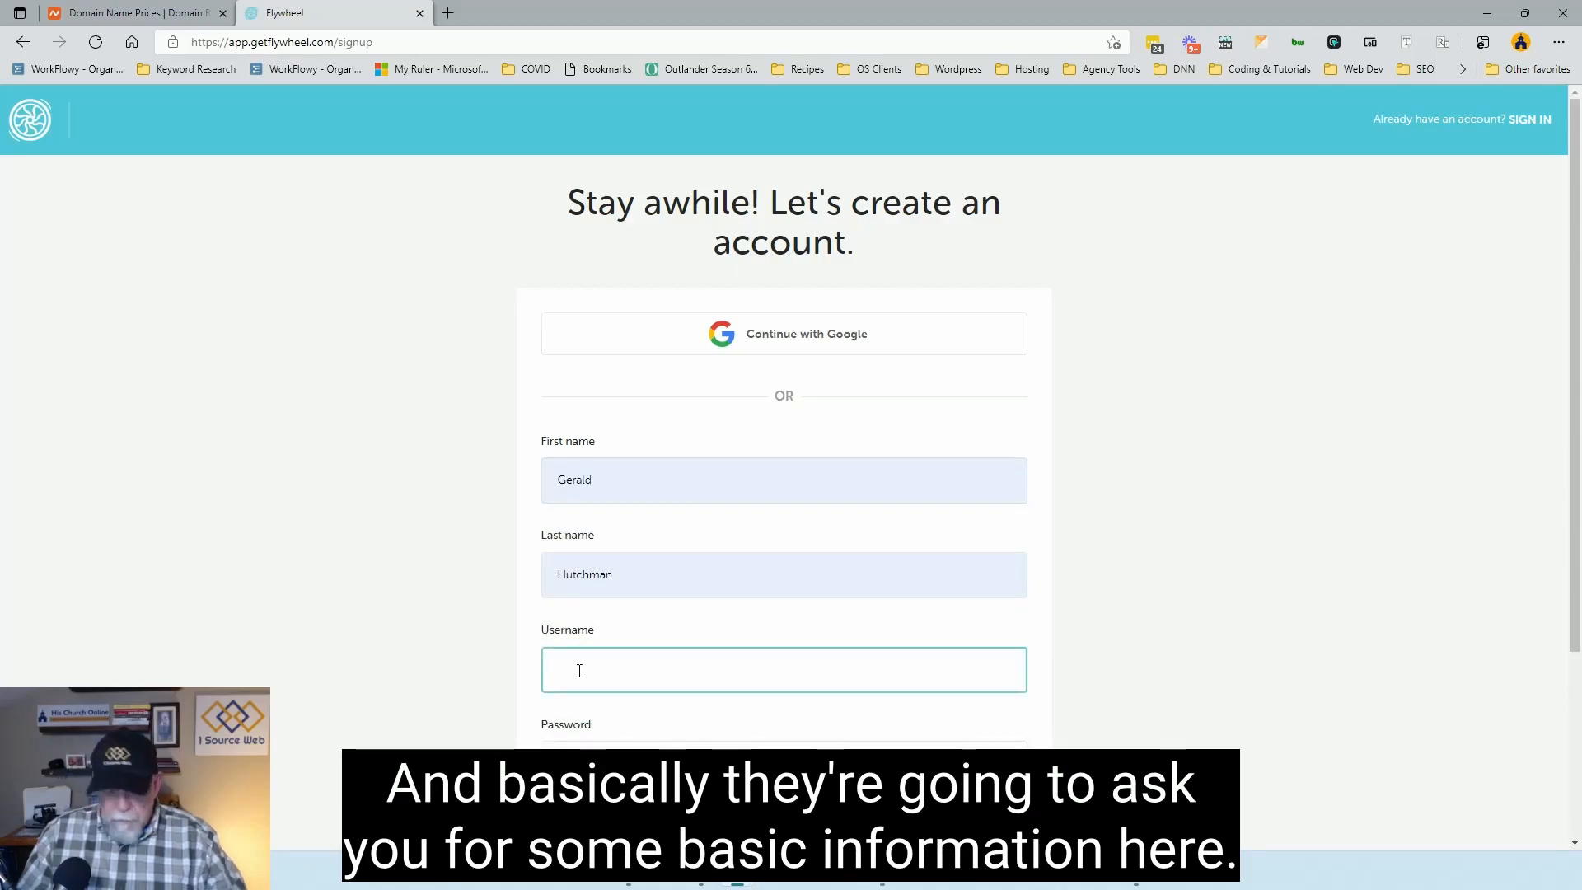
{"action": "type", "text": "his"}
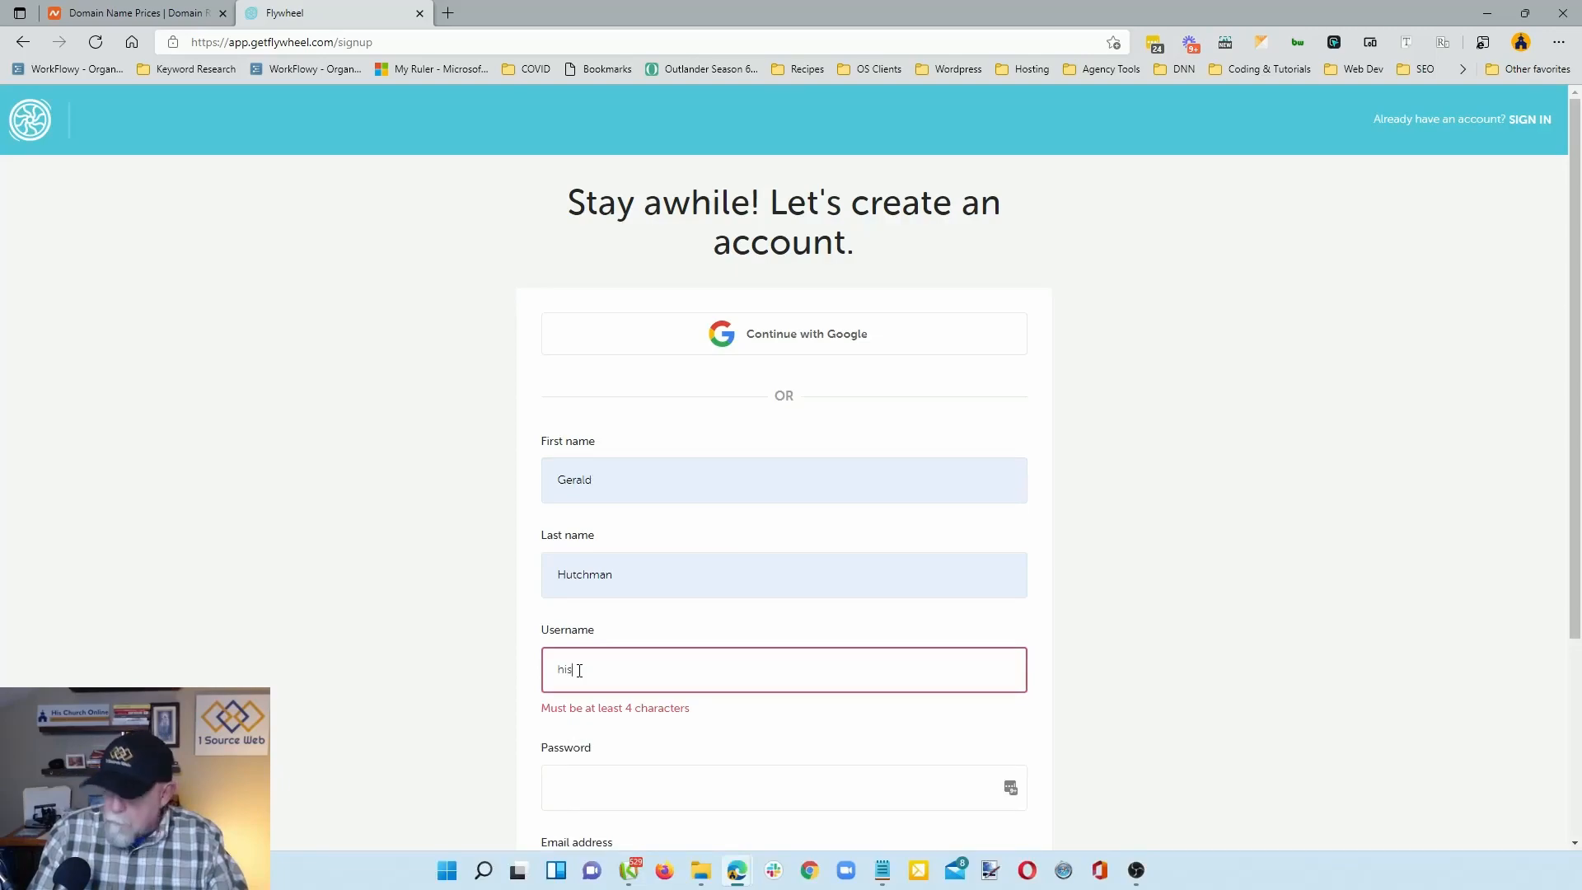
{"action": "key", "text": "BackSpace"}
{"action": "key", "text": "BackSpace"}
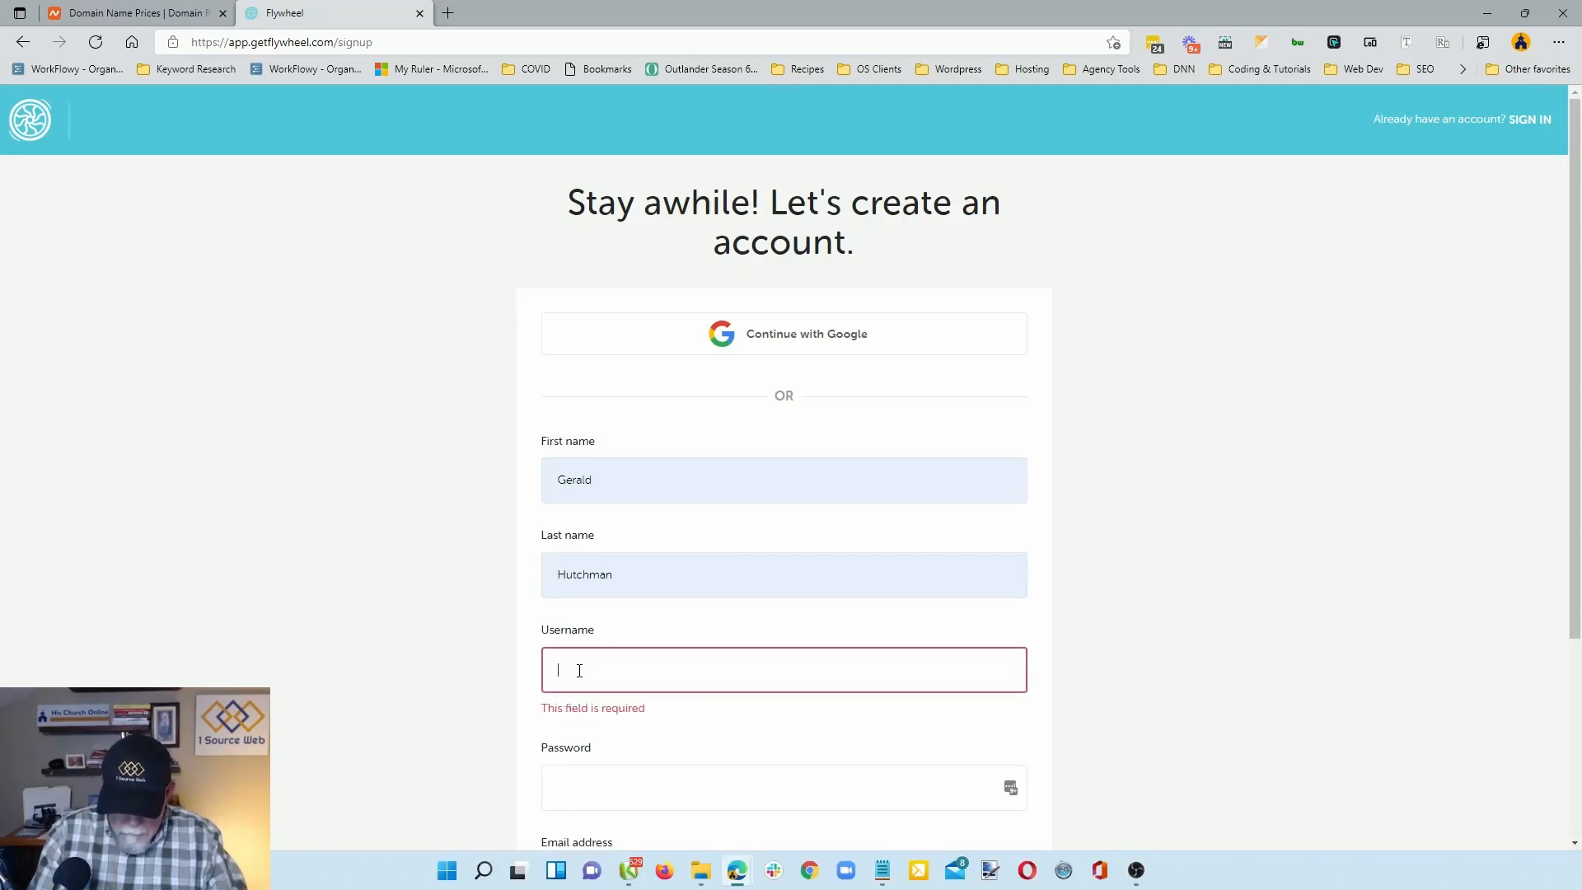
{"action": "type", "text": "hischurchwebsitr"}
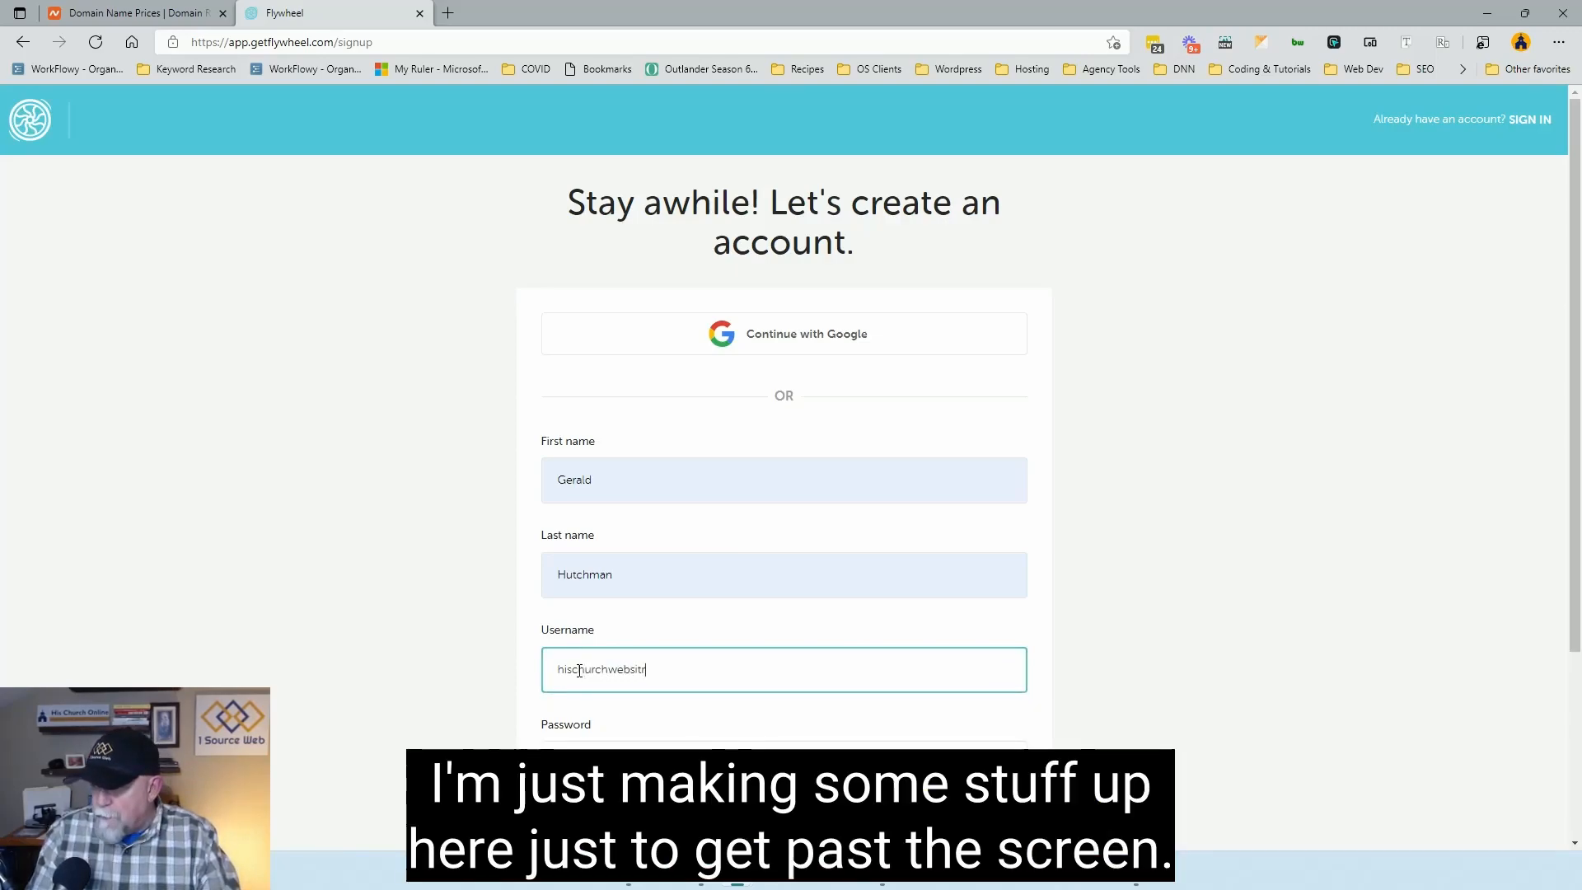
{"action": "key", "text": "BackSpace"}
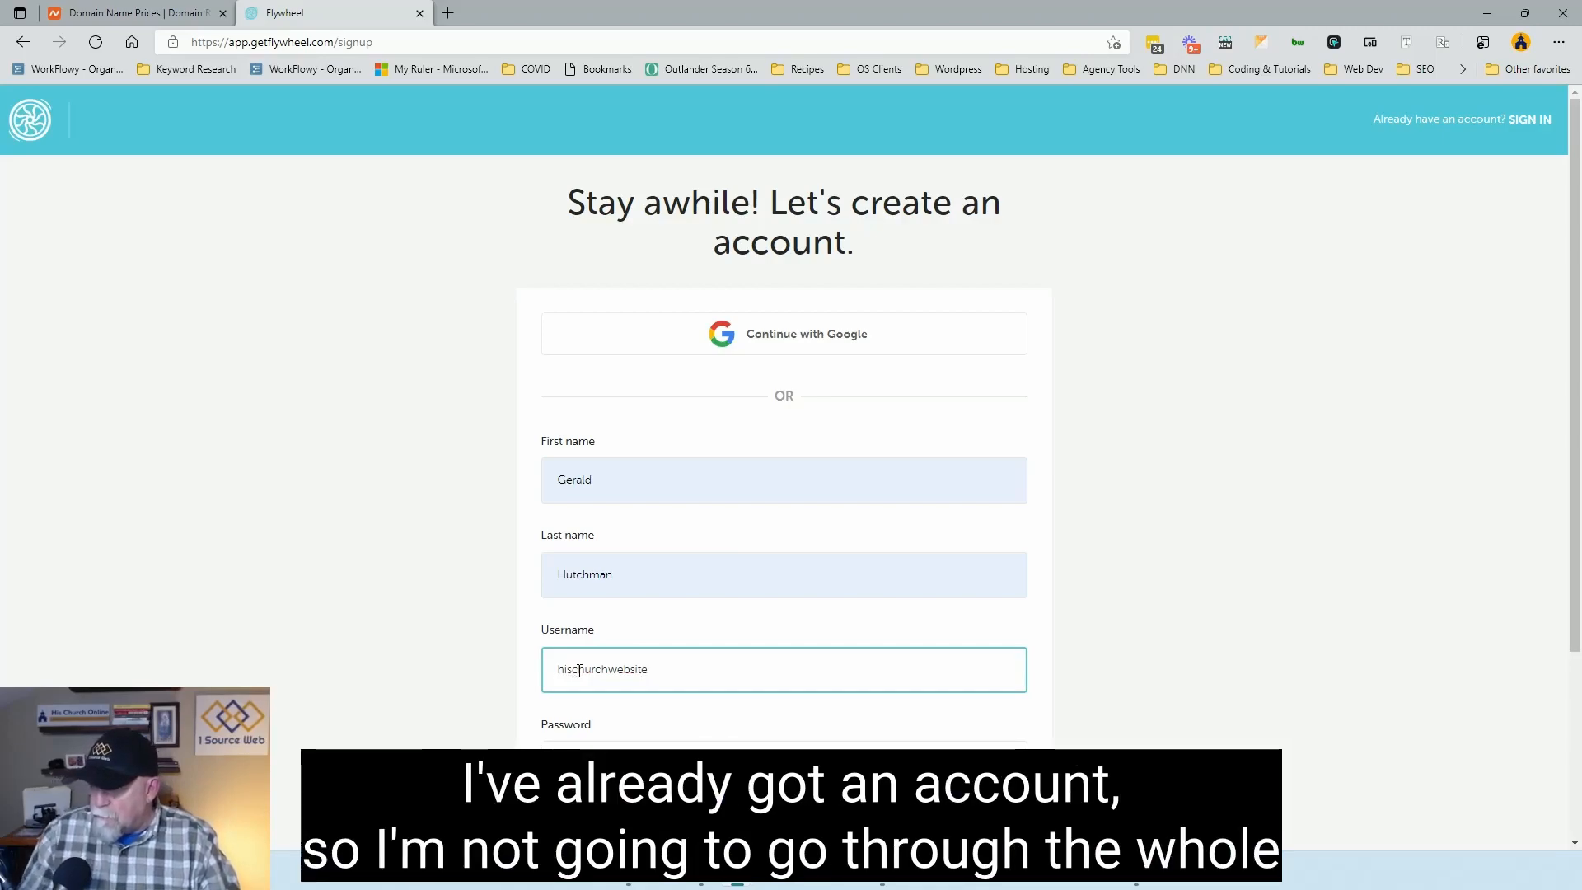
{"action": "left_click", "coordinate": [551, 760]}
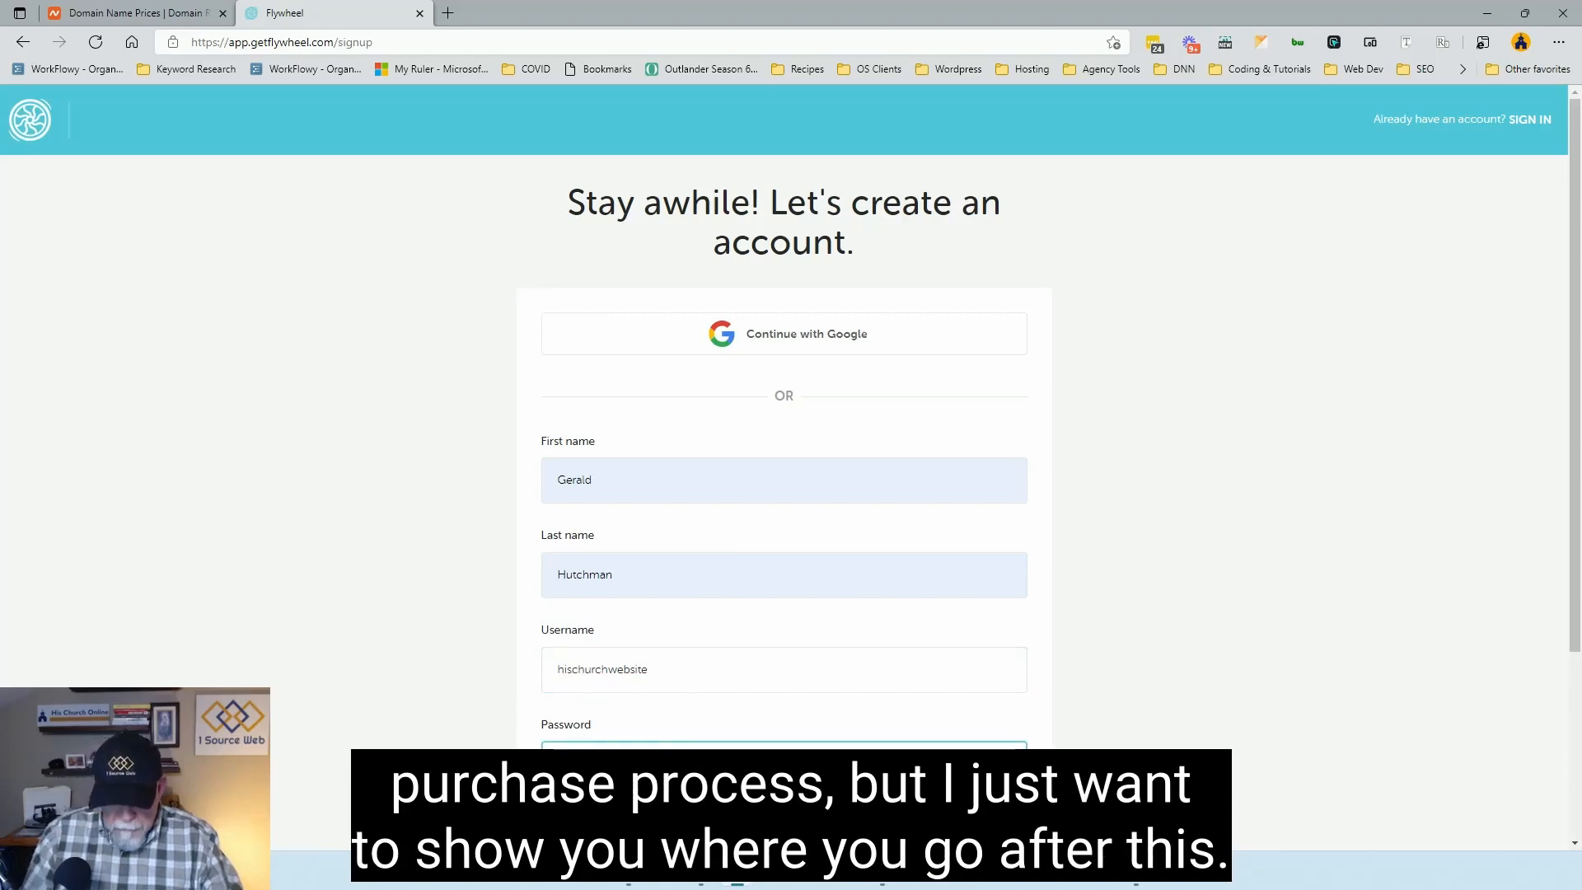
{"action": "type", "text": "•••"}
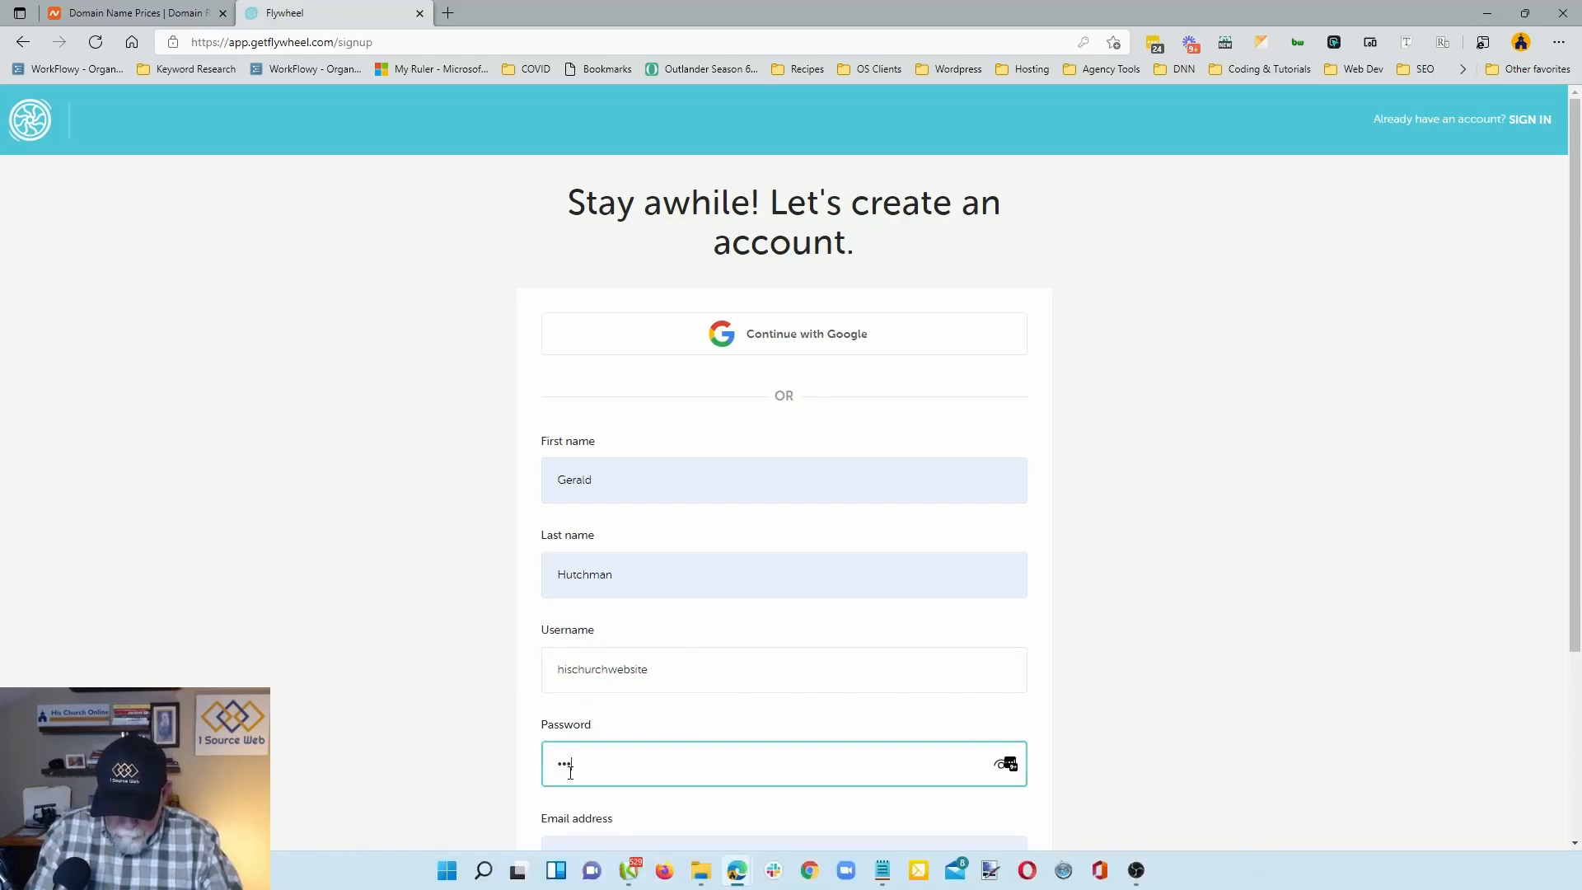
{"action": "key", "text": "BackSpace"}
{"action": "key", "text": "BackSpace"}
{"action": "key", "text": "BackSpace"}
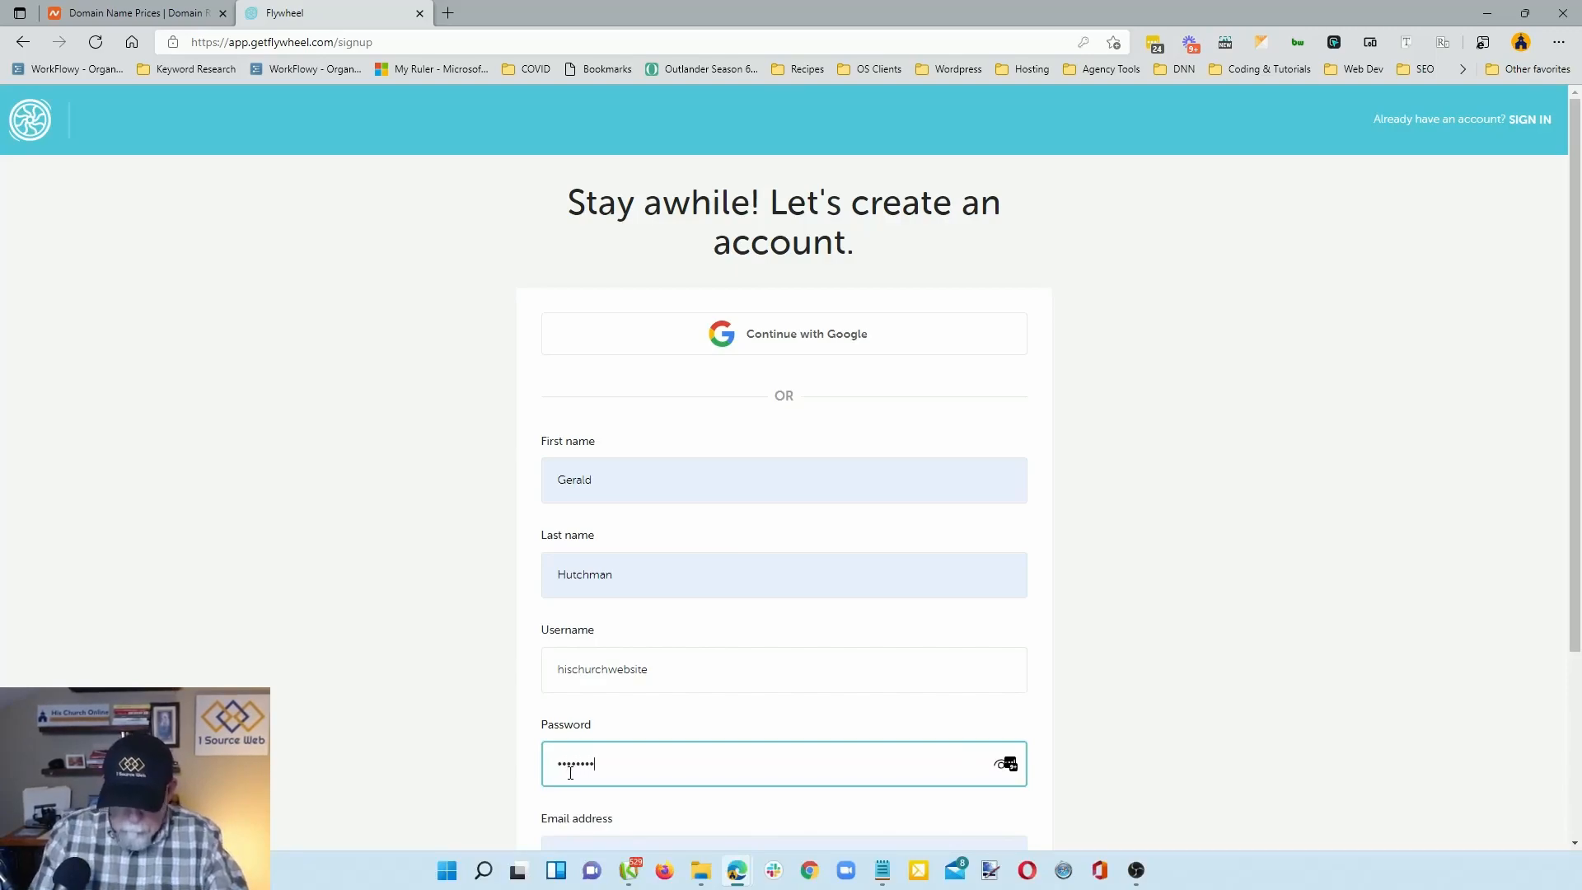
- Replace the e-mail address, accept the terms of service and create the account
{"action": "scroll", "coordinate": [657, 733], "scroll_direction": "down", "scroll_amount": 3}
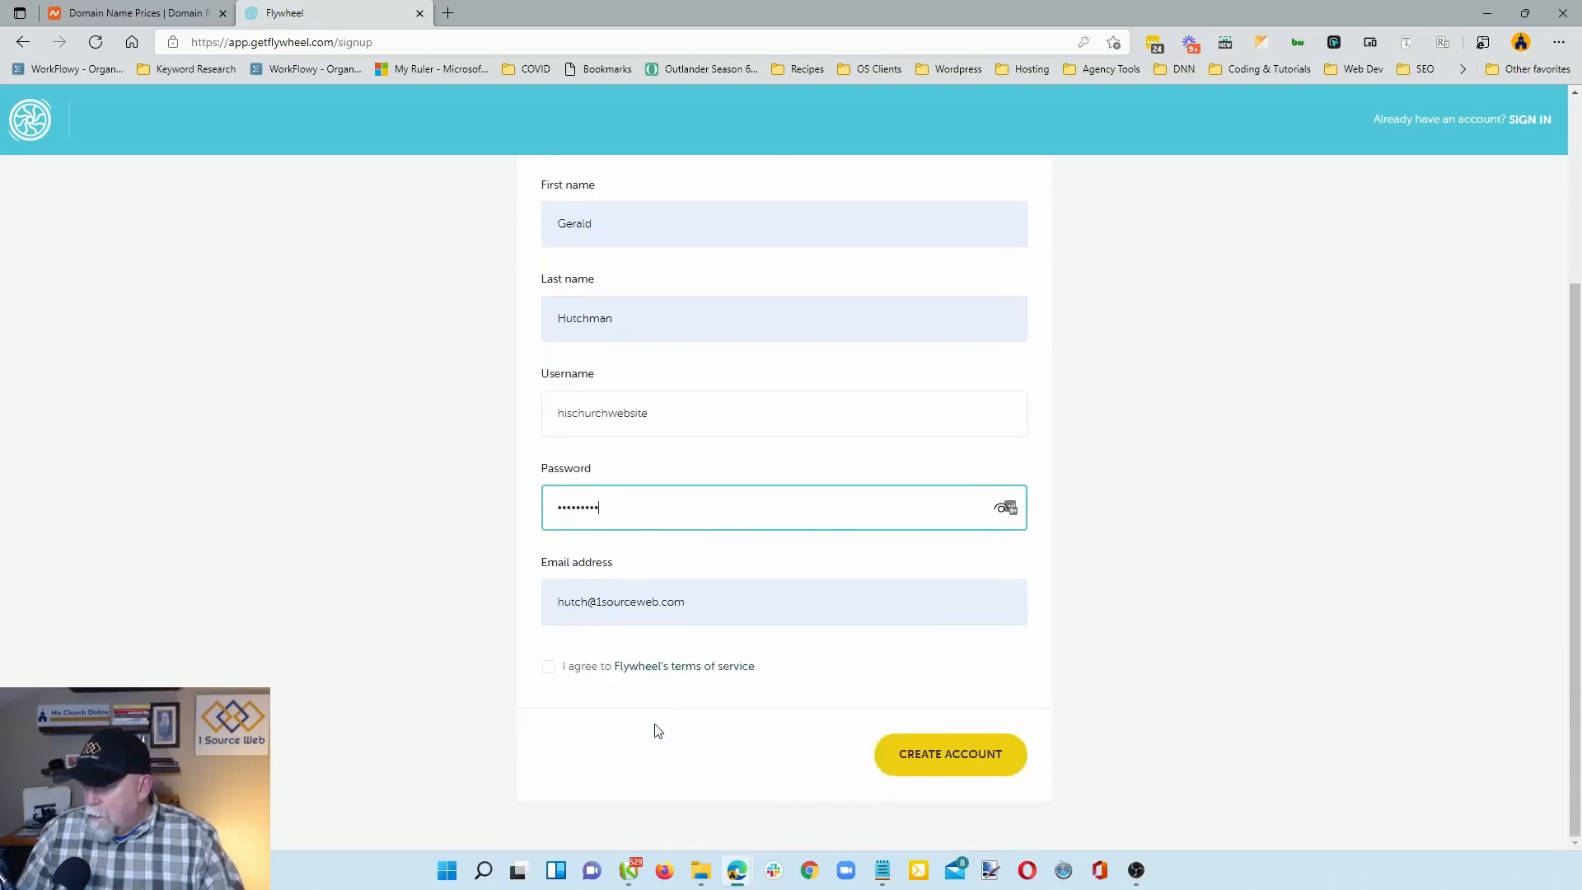
{"action": "left_click", "coordinate": [595, 609]}
{"action": "left_click_drag", "start_coordinate": [695, 602], "coordinate": [521, 613]}
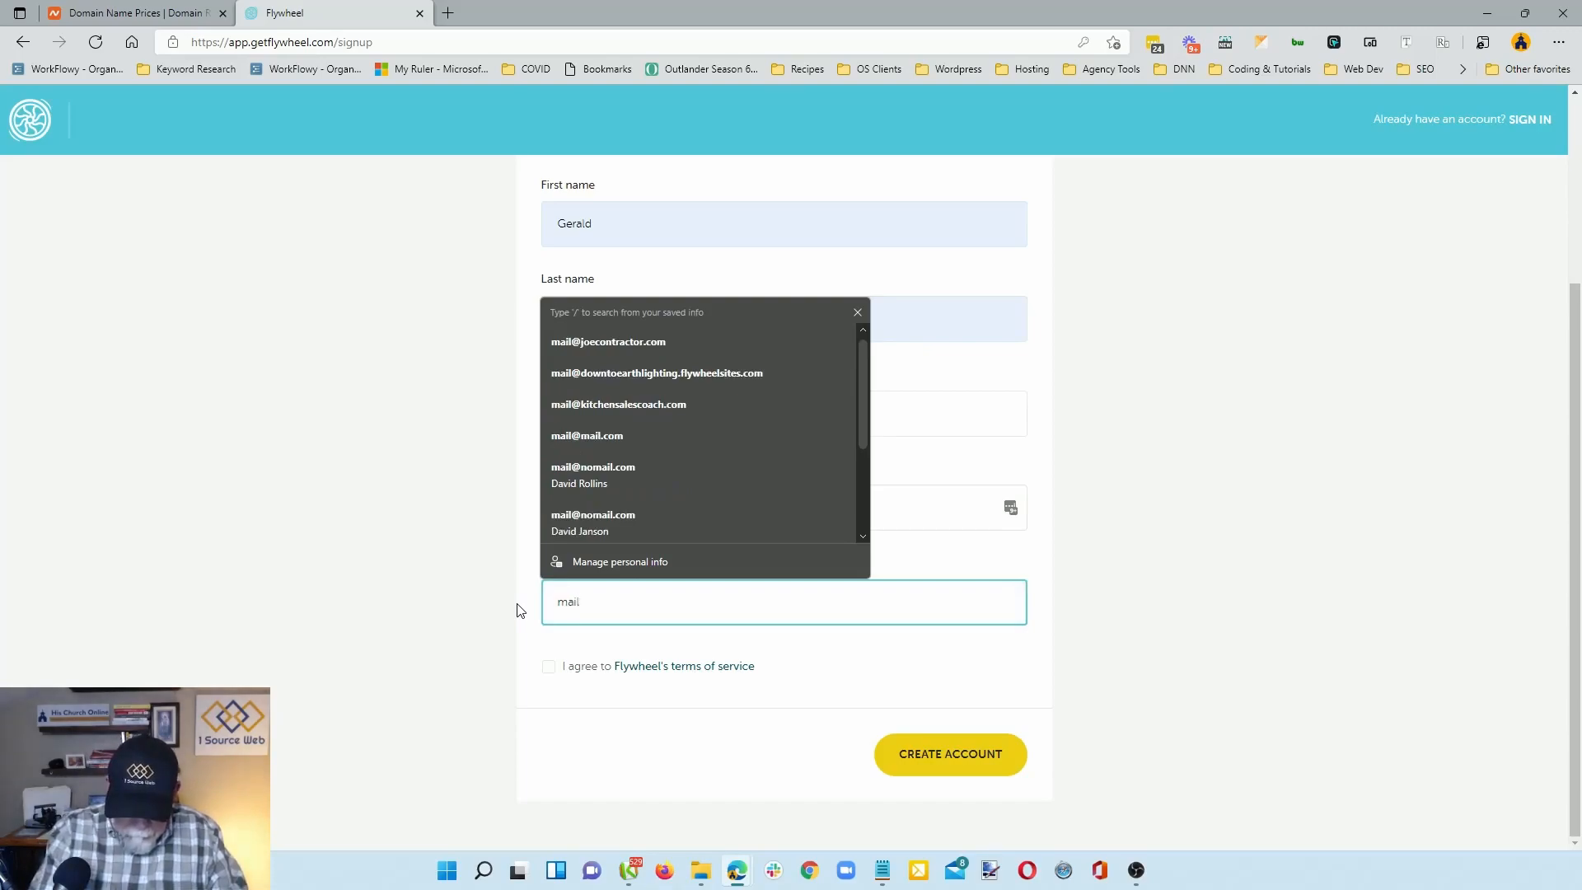
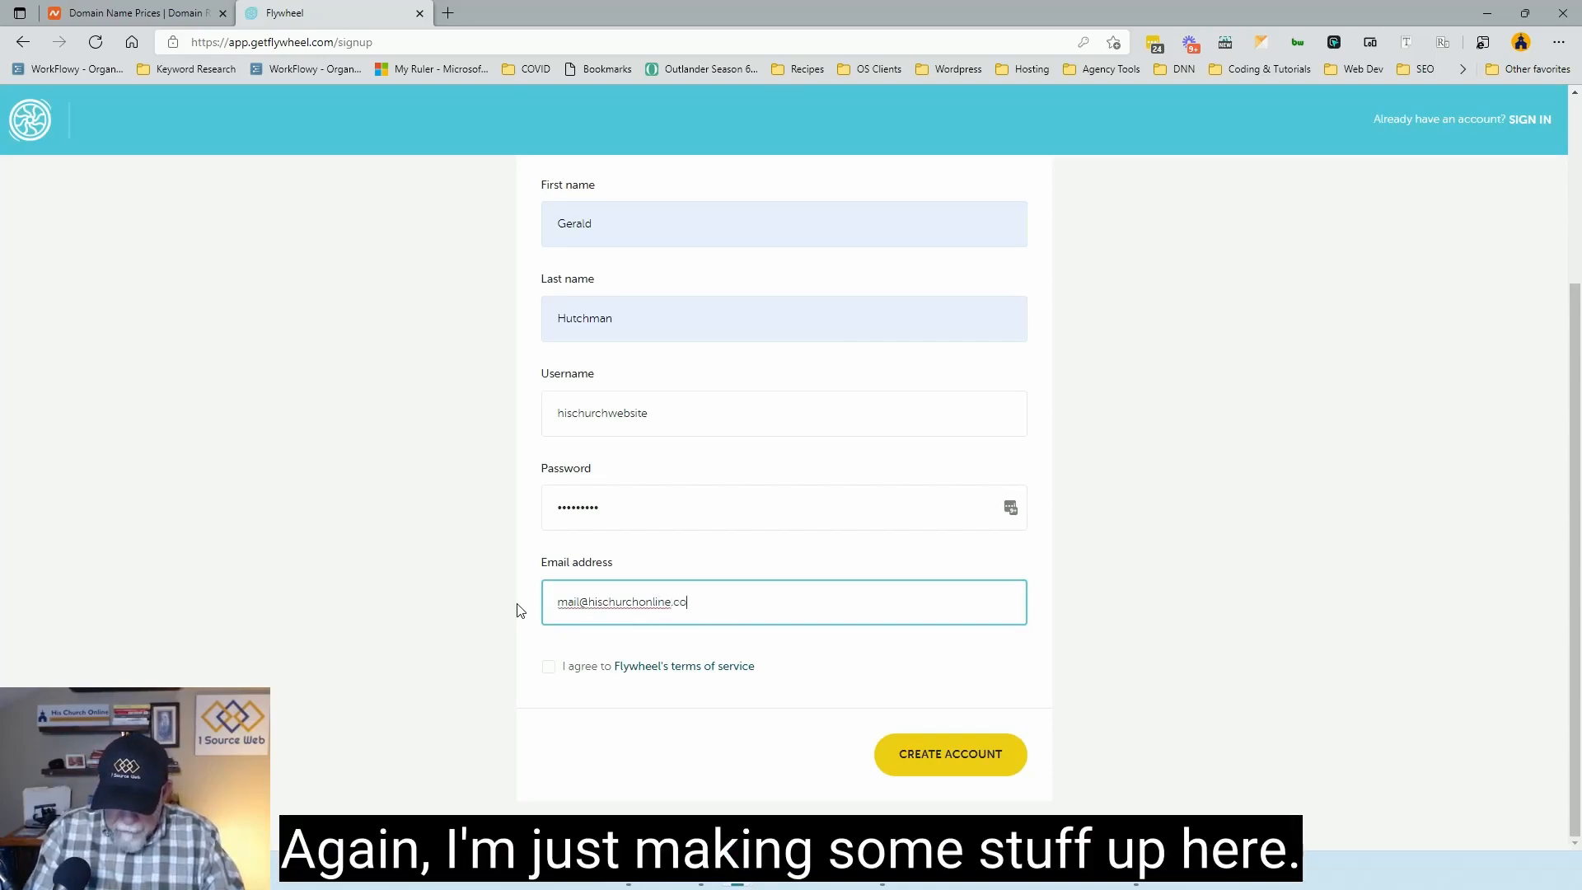
{"action": "left_click", "coordinate": [549, 669]}
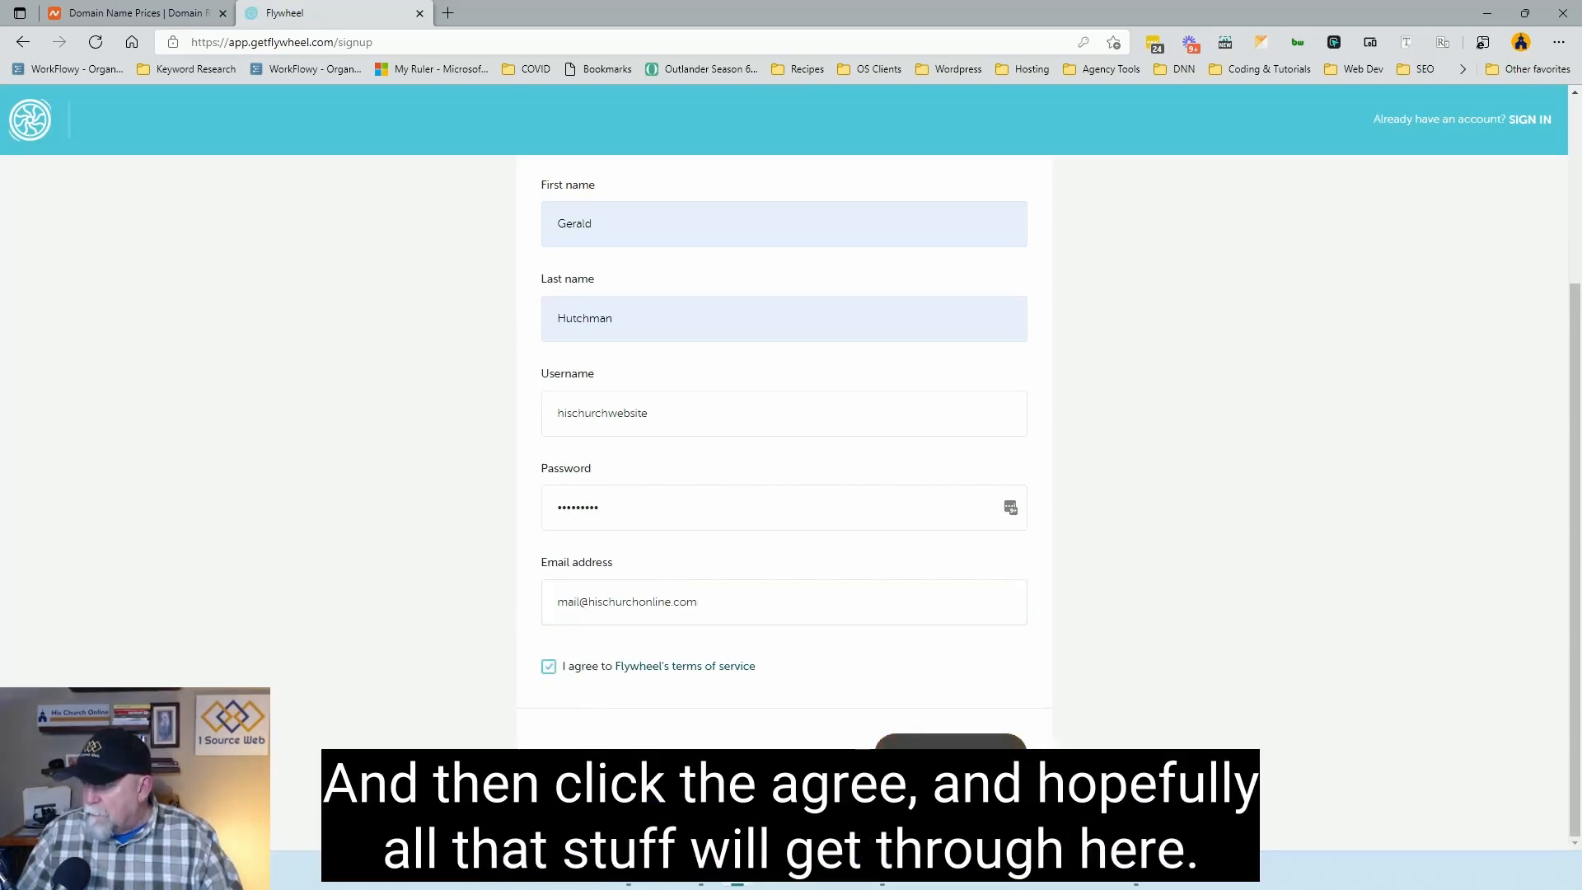
{"action": "left_click", "coordinate": [981, 740]}
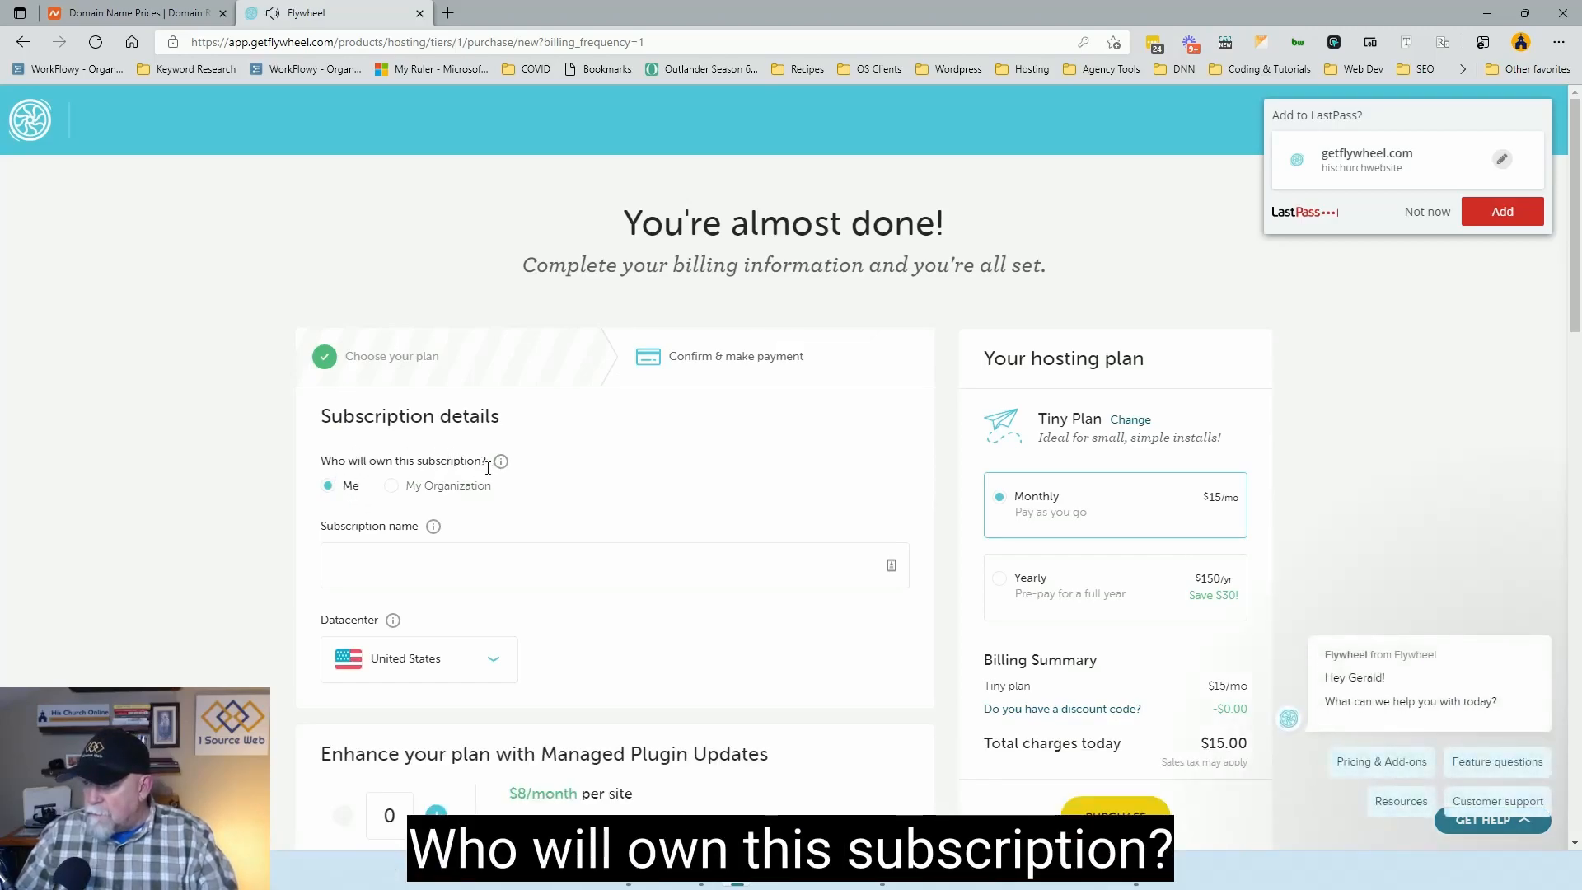
- Set the subscription owner to Me and name the subscription yourchurchname
{"action": "left_click", "coordinate": [391, 487]}
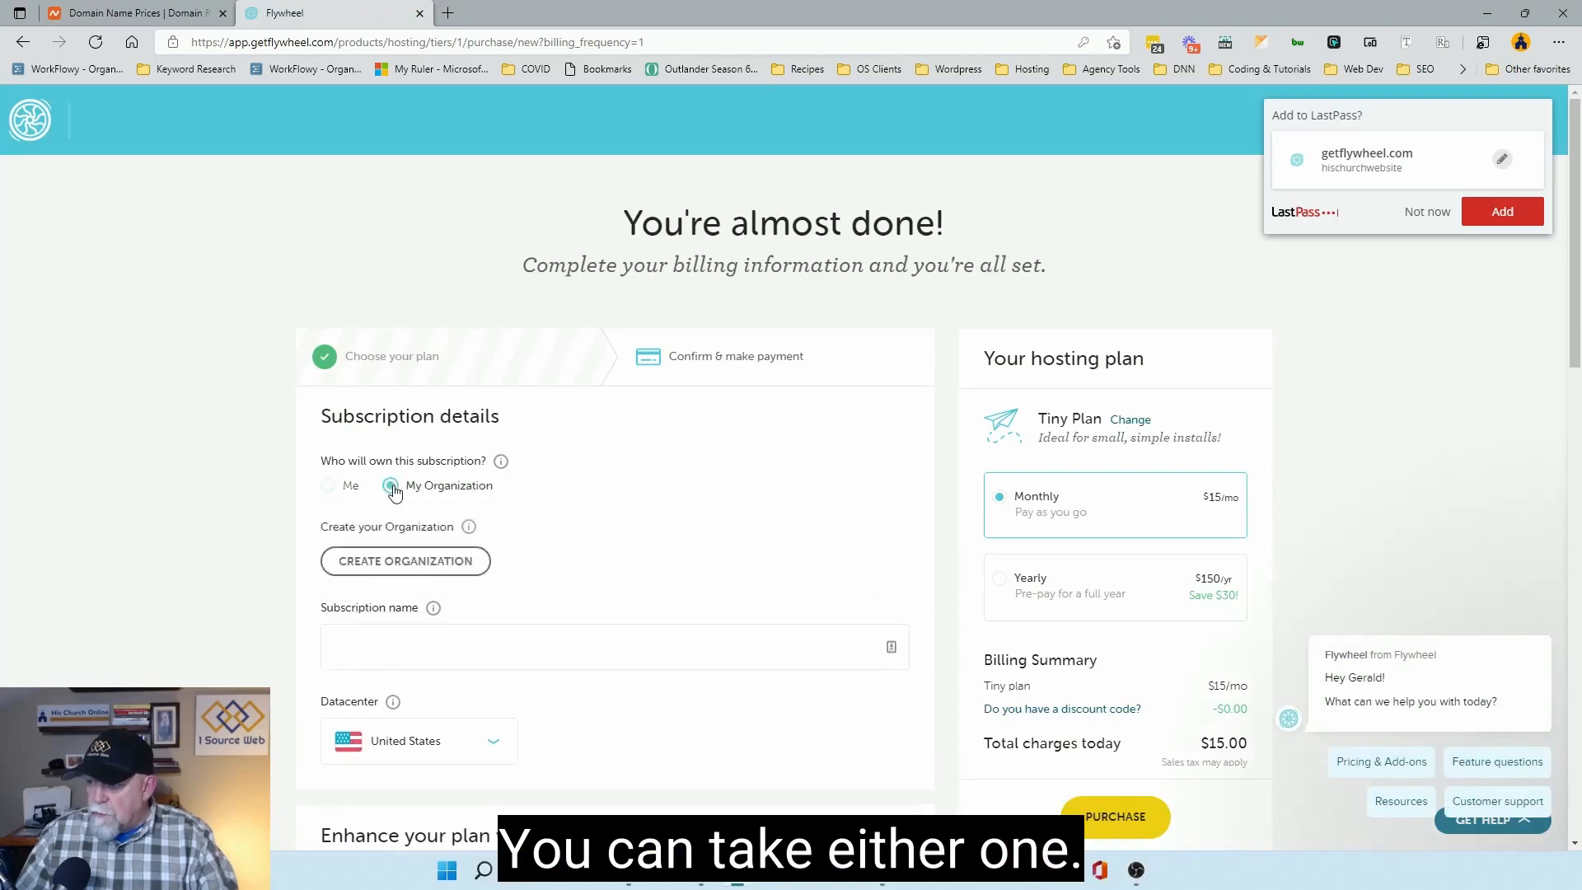
{"action": "left_click", "coordinate": [328, 487]}
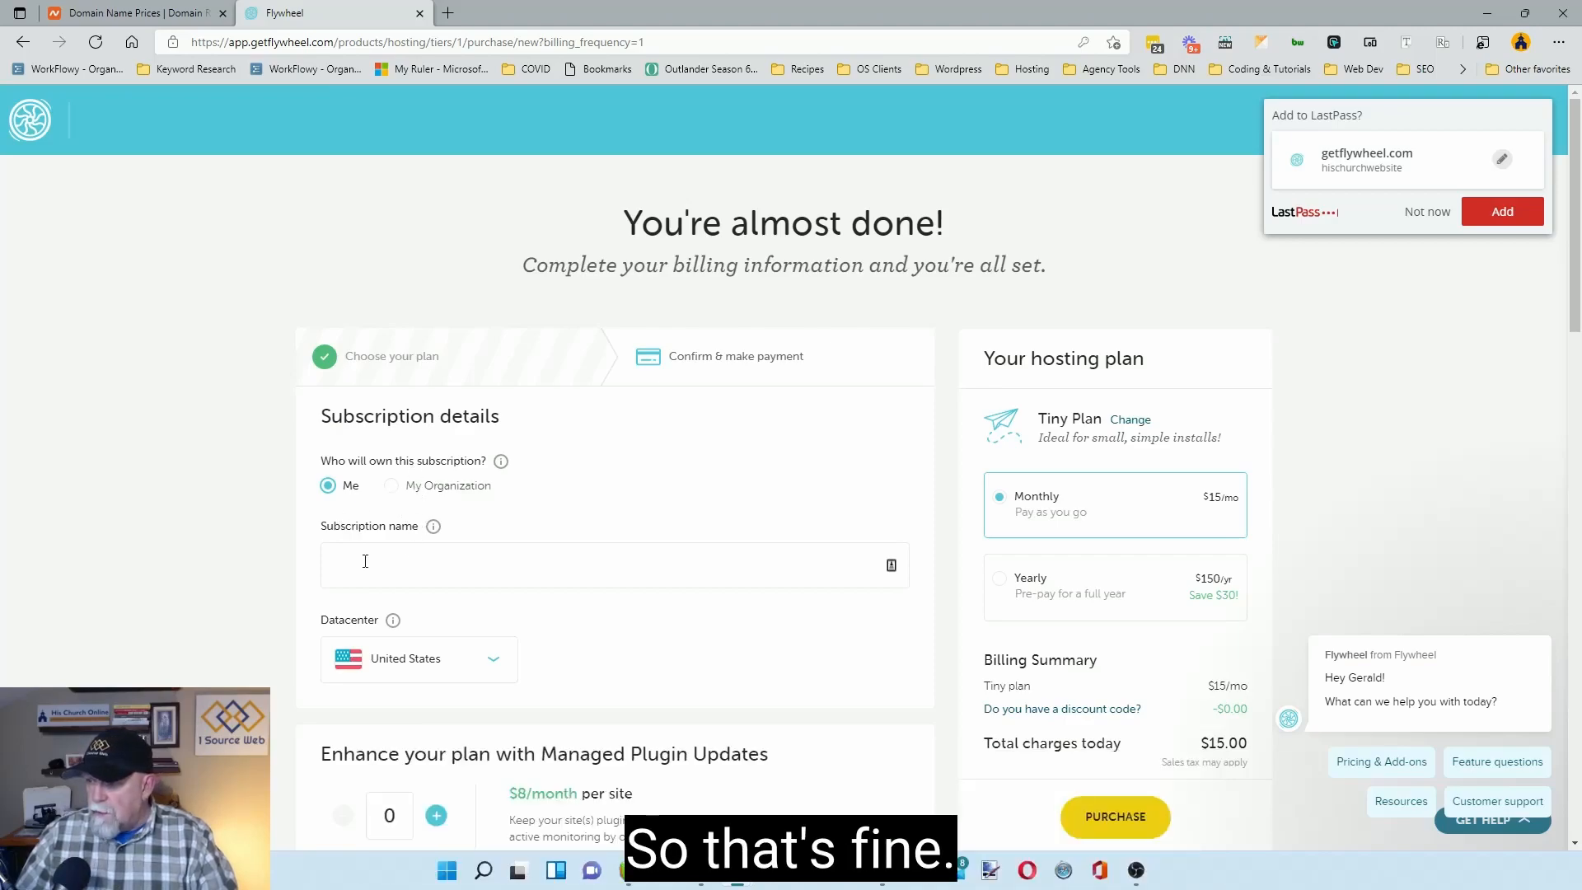
{"action": "mouse_move", "coordinate": [436, 528]}
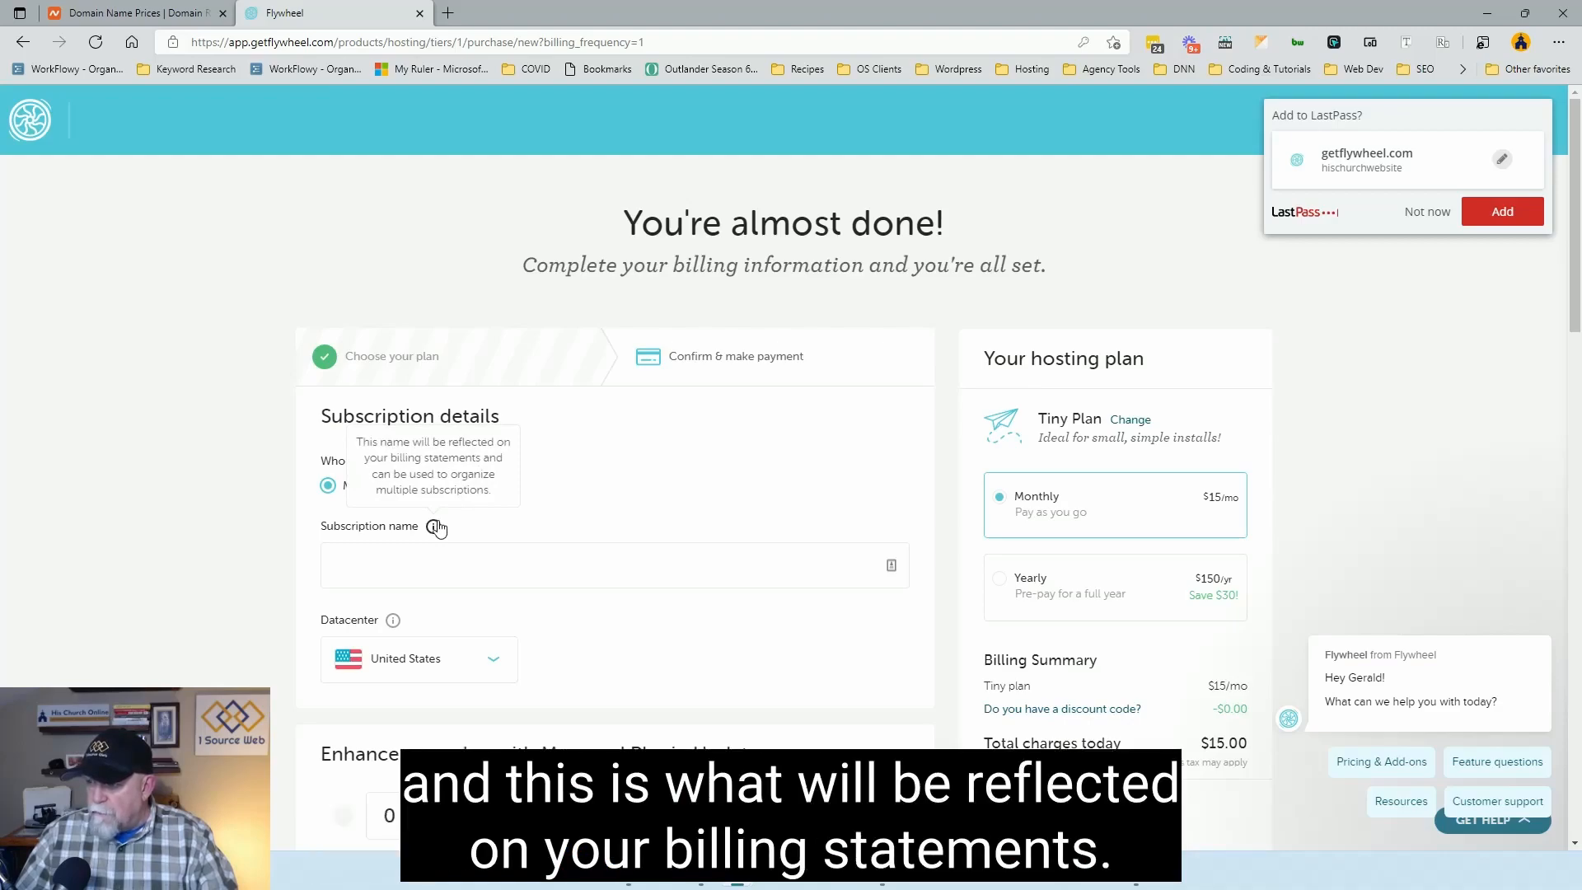
{"action": "left_click", "coordinate": [379, 558]}
{"action": "type", "text": "yourchu"}
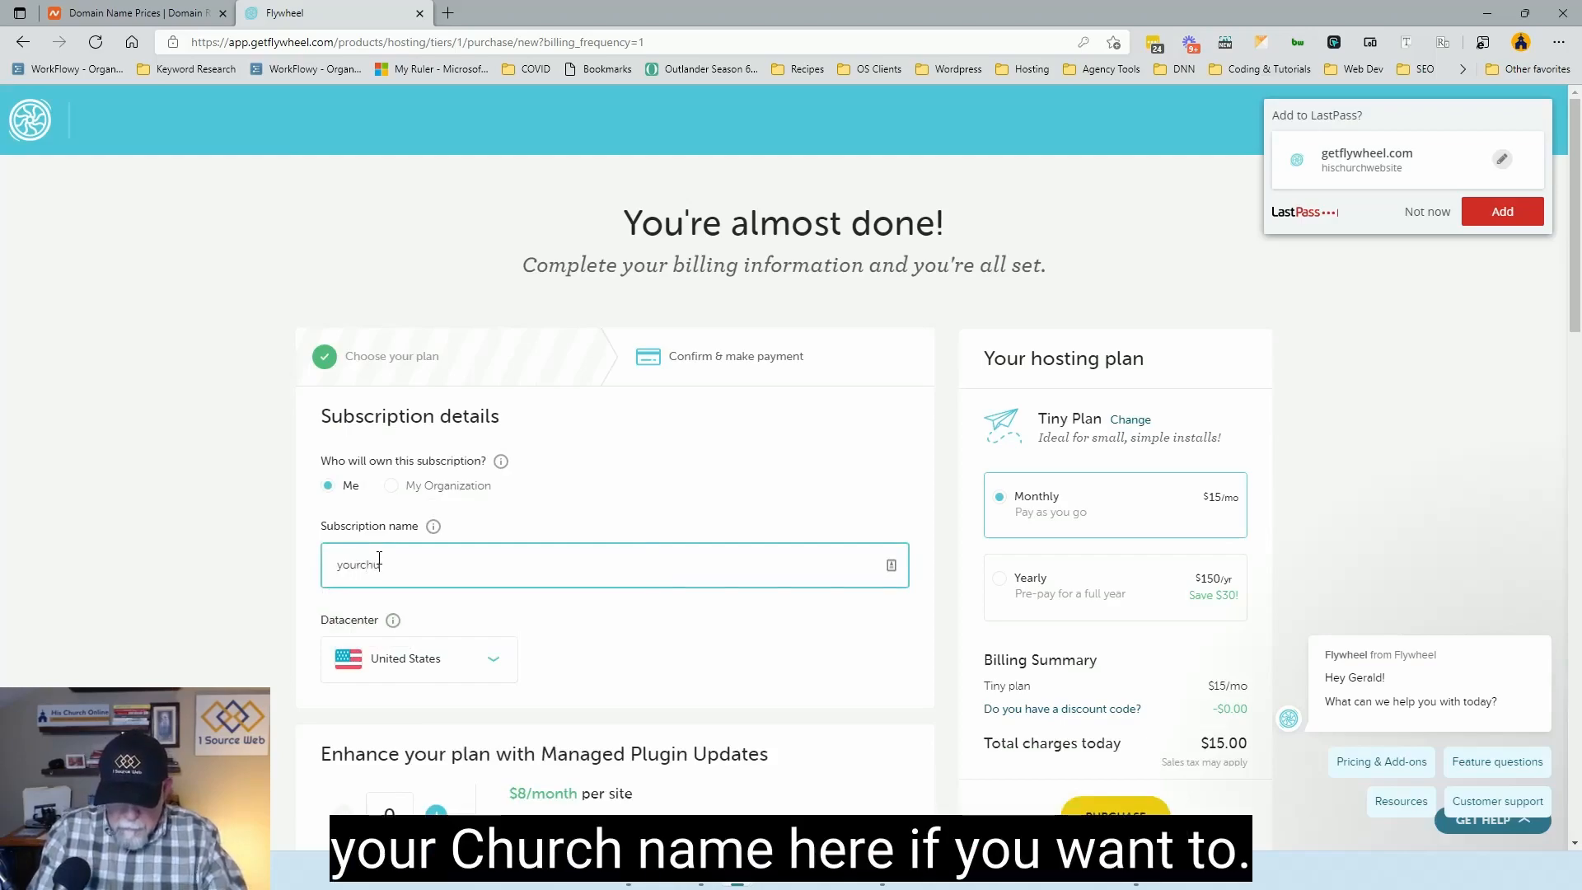
{"action": "type", "text": "rcg"}
{"action": "type", "text": "hname"}
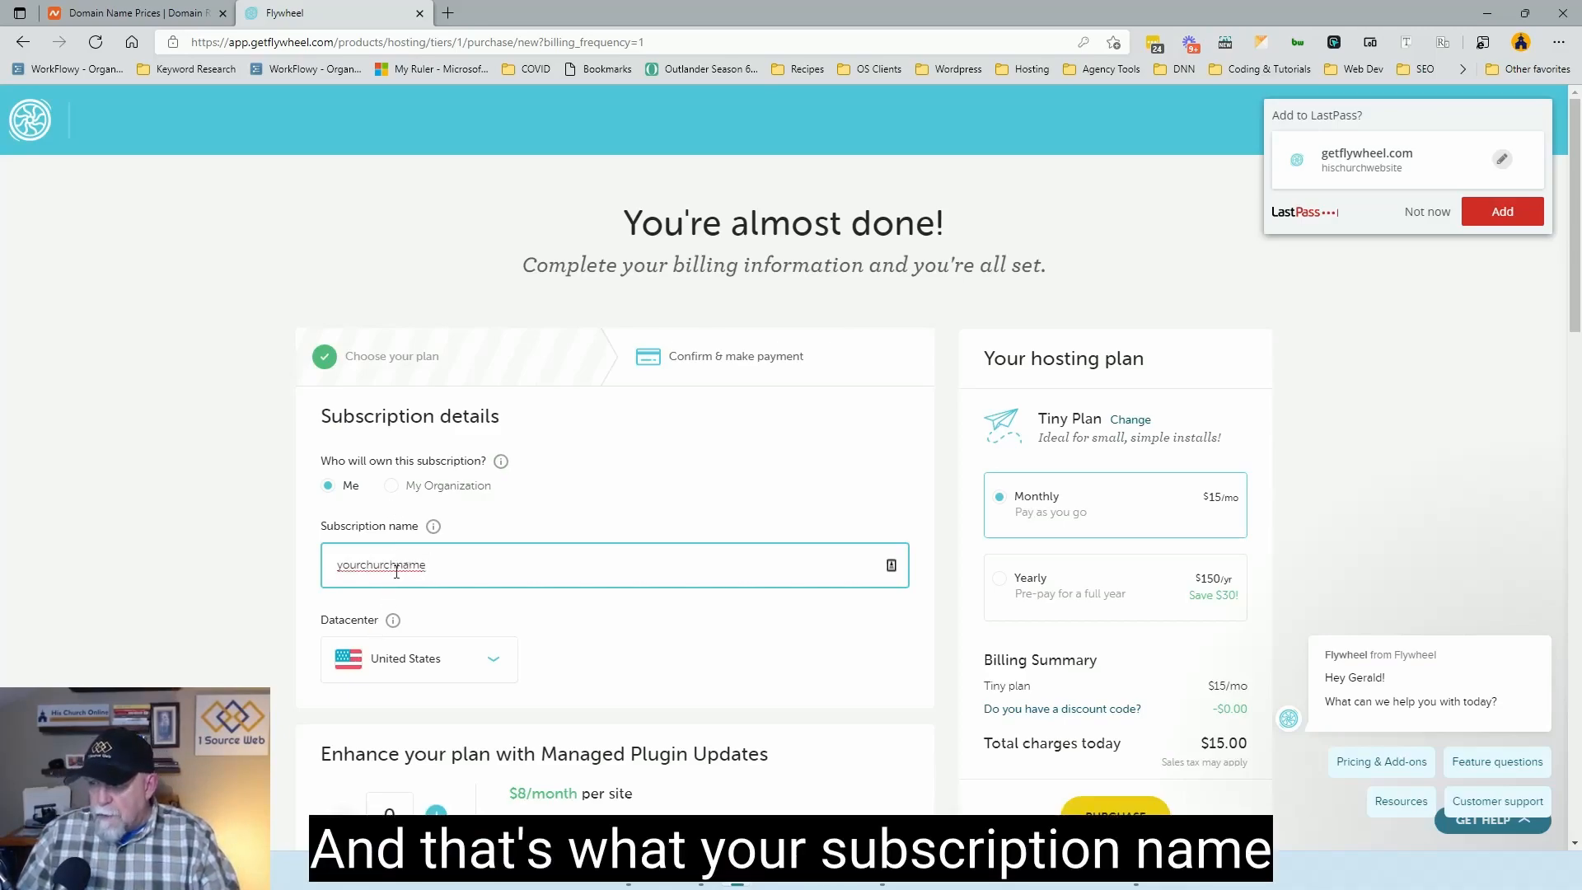
- Keep United States as the datacenter and review the payment fields
{"action": "left_click", "coordinate": [441, 669]}
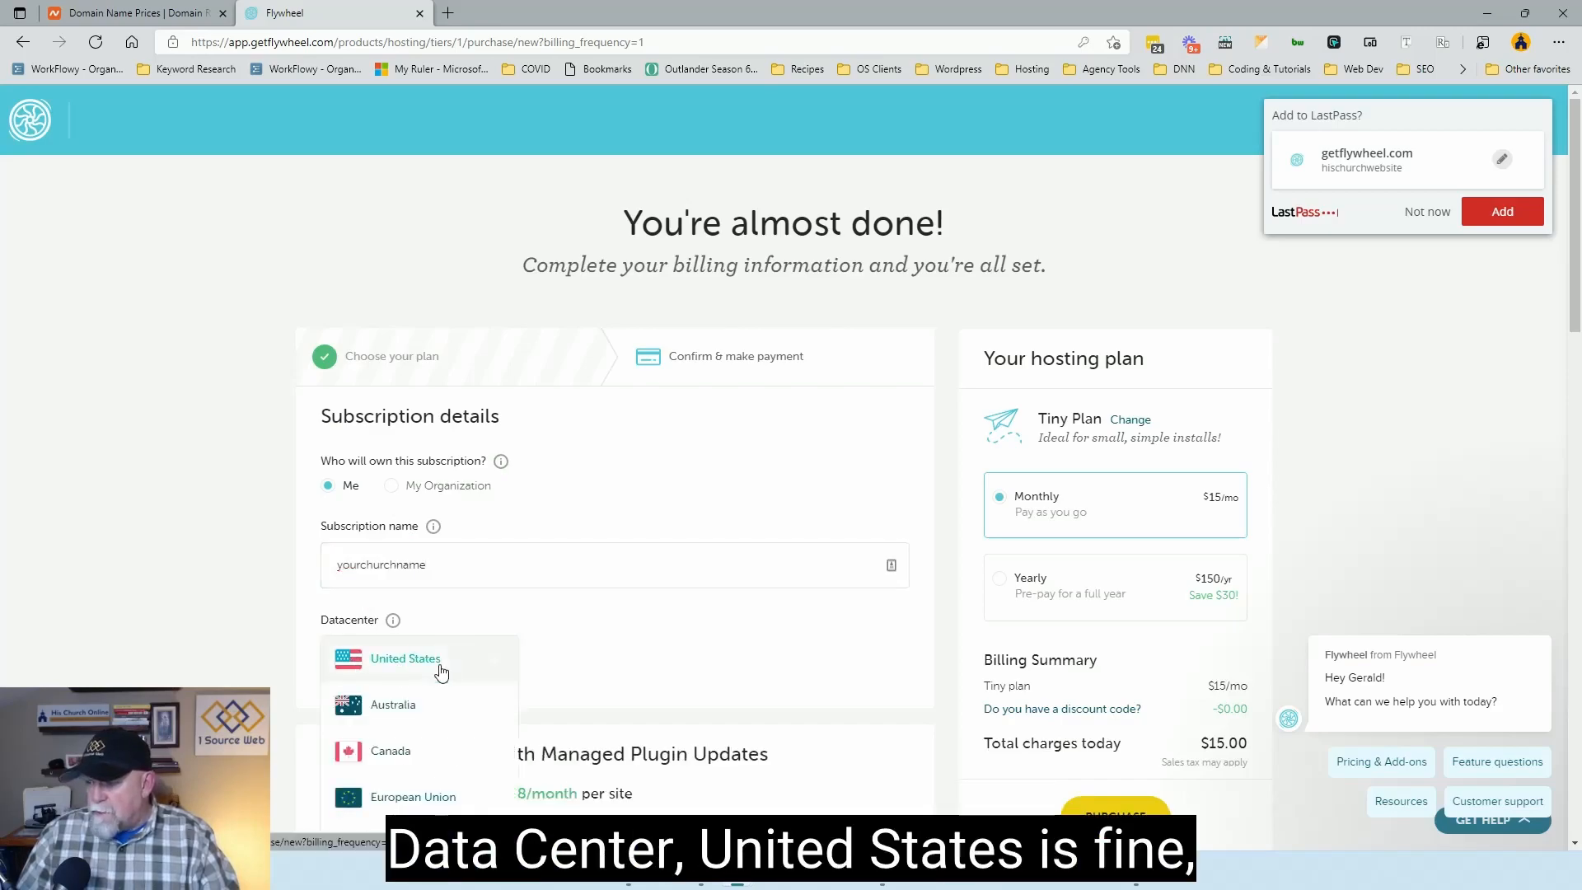
{"action": "scroll", "coordinate": [421, 668], "scroll_direction": "down", "scroll_amount": 3}
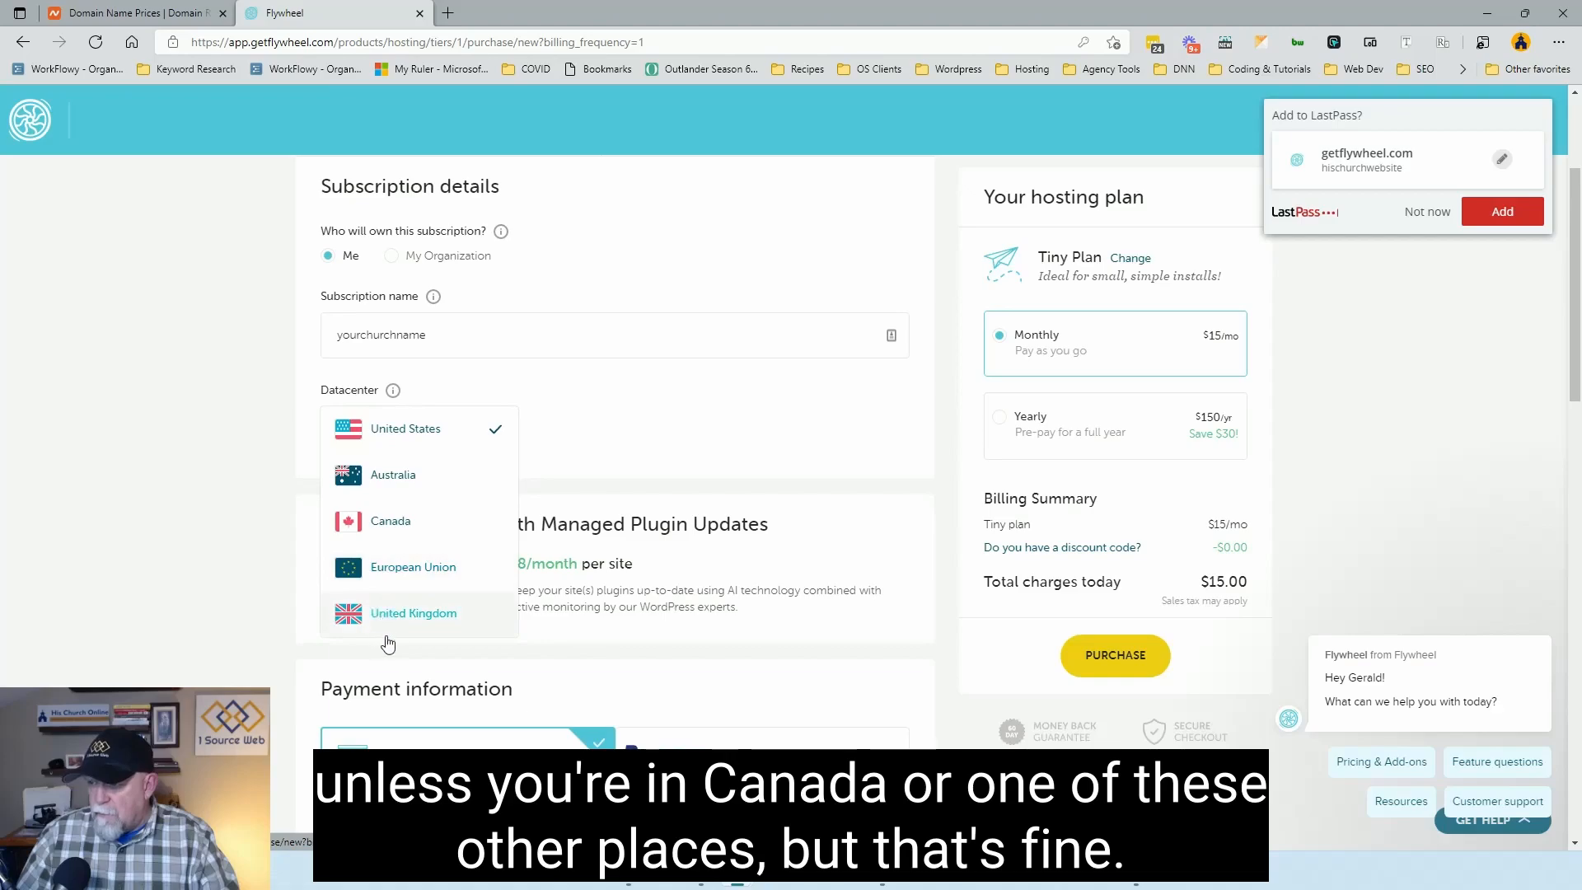
{"action": "left_click", "coordinate": [385, 429]}
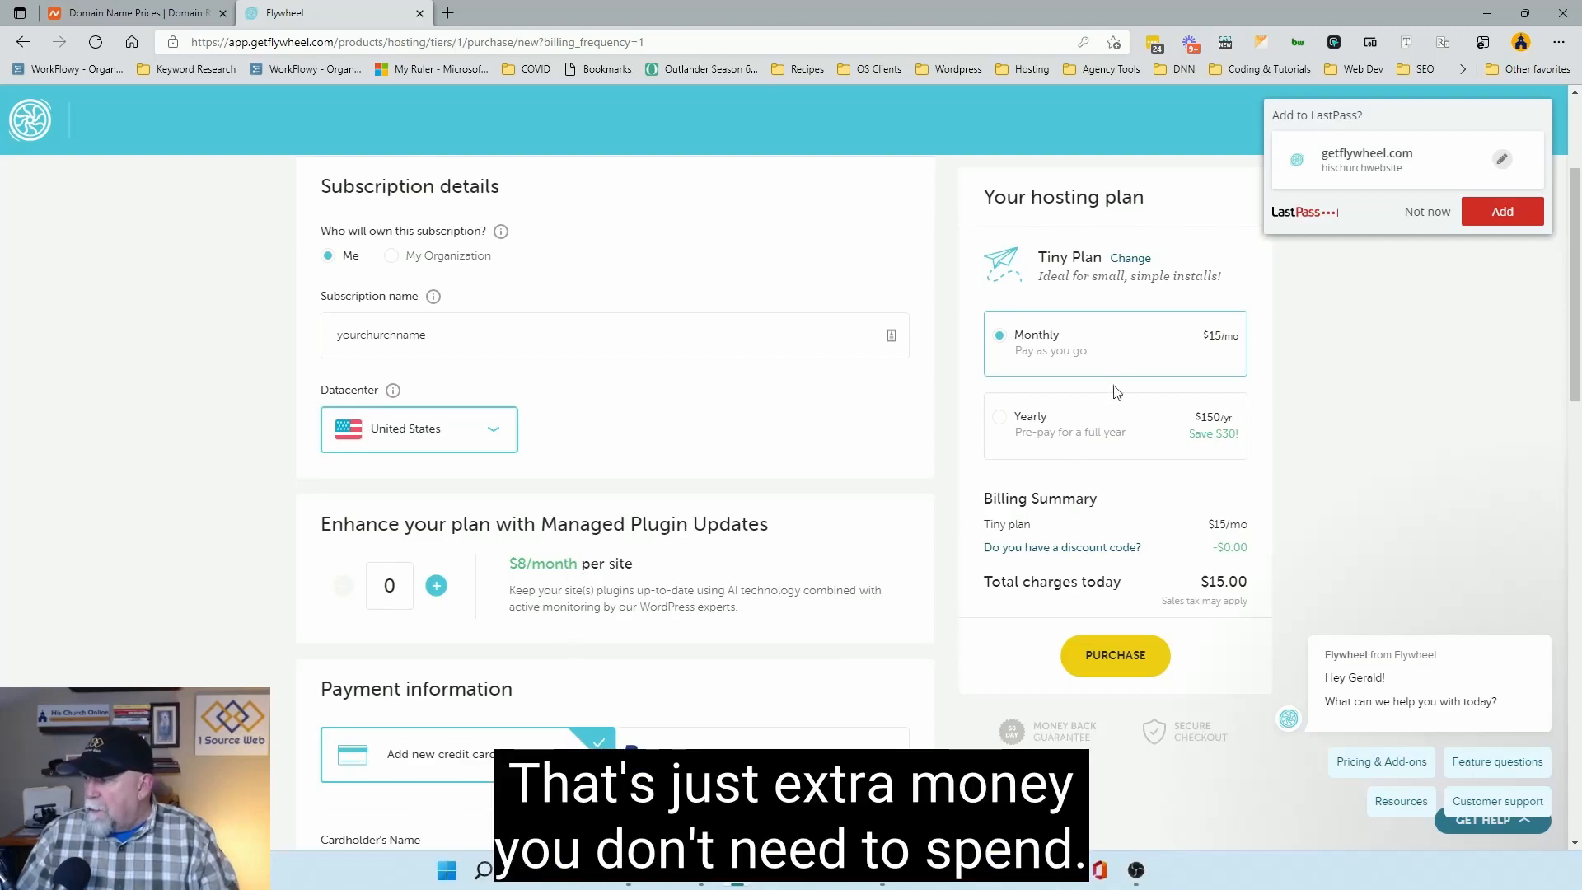
{"action": "scroll", "coordinate": [566, 607], "scroll_direction": "down", "scroll_amount": 3}
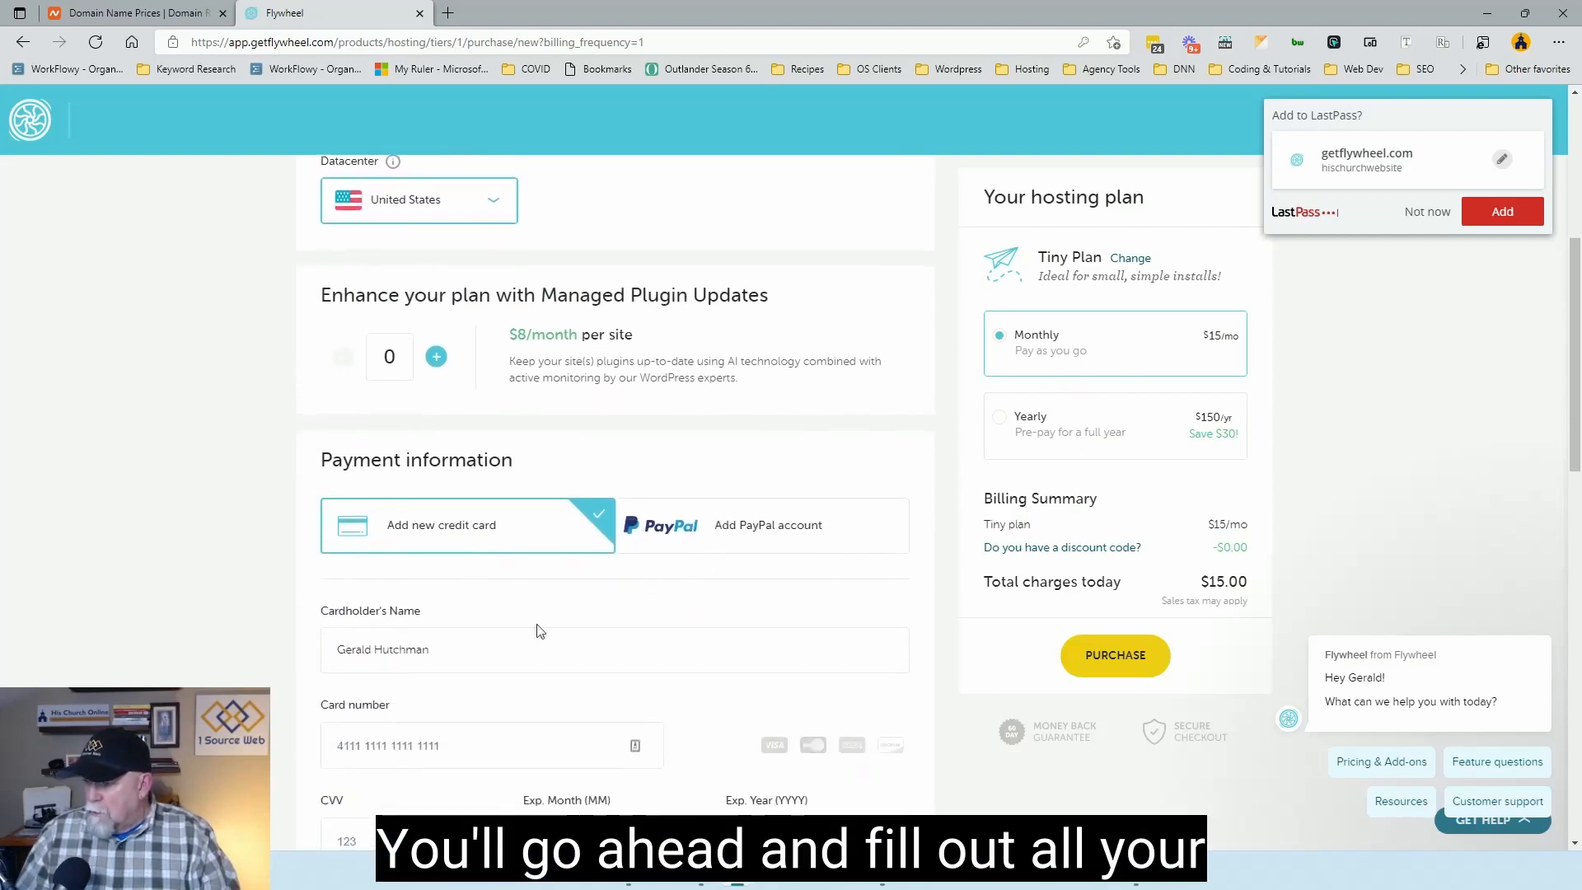
{"action": "scroll", "coordinate": [495, 581], "scroll_direction": "down", "scroll_amount": 5}
{"action": "scroll", "coordinate": [483, 575], "scroll_direction": "down", "scroll_amount": 3}
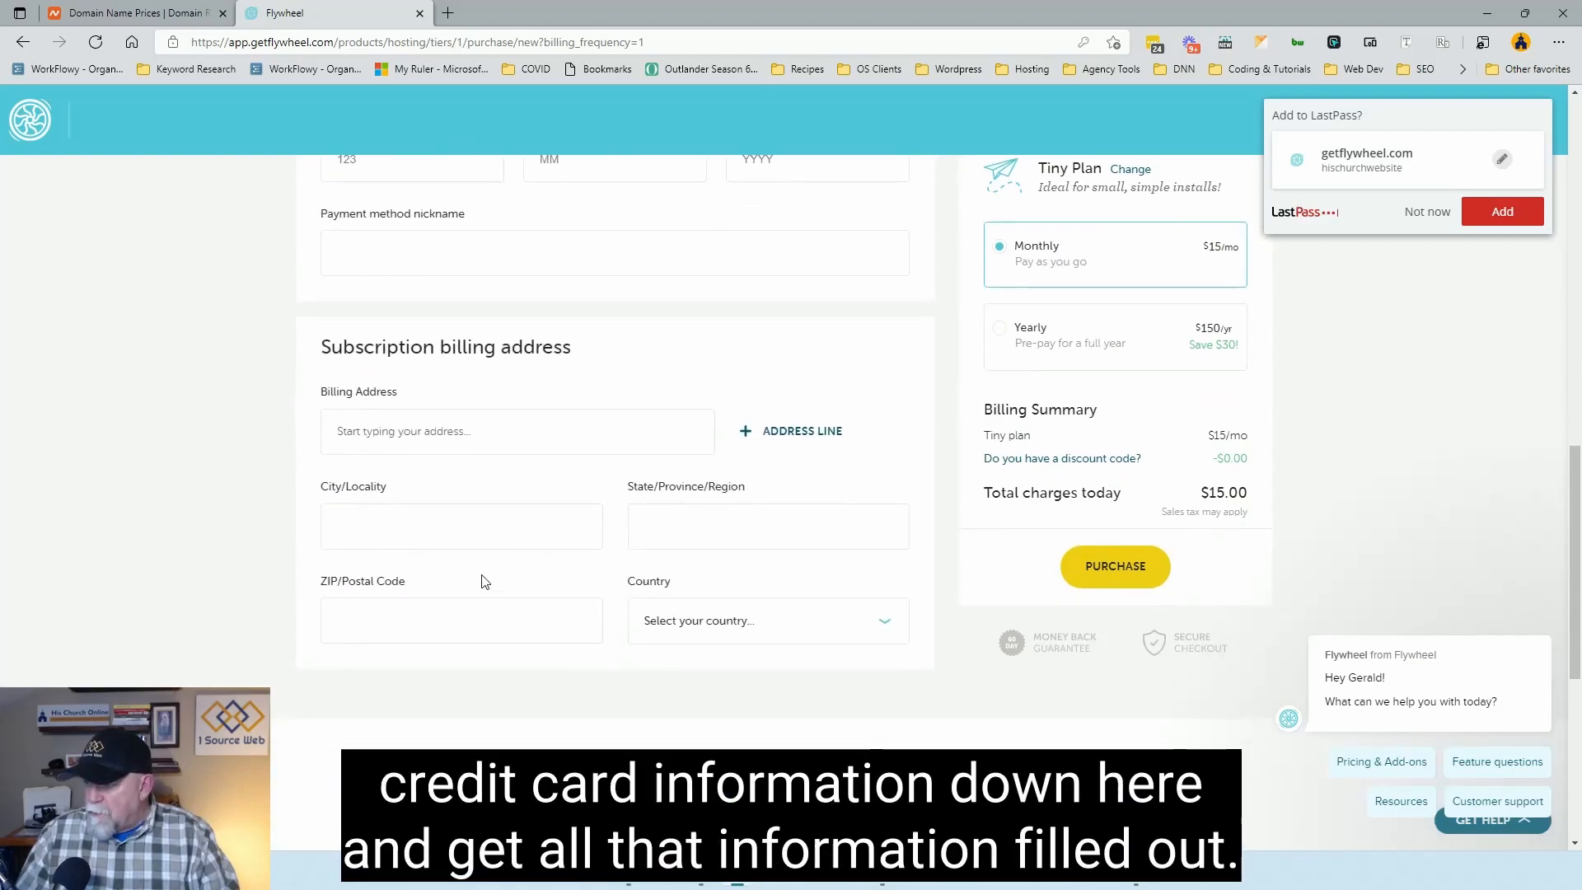
{"action": "scroll", "coordinate": [483, 576], "scroll_direction": "up", "scroll_amount": 12}
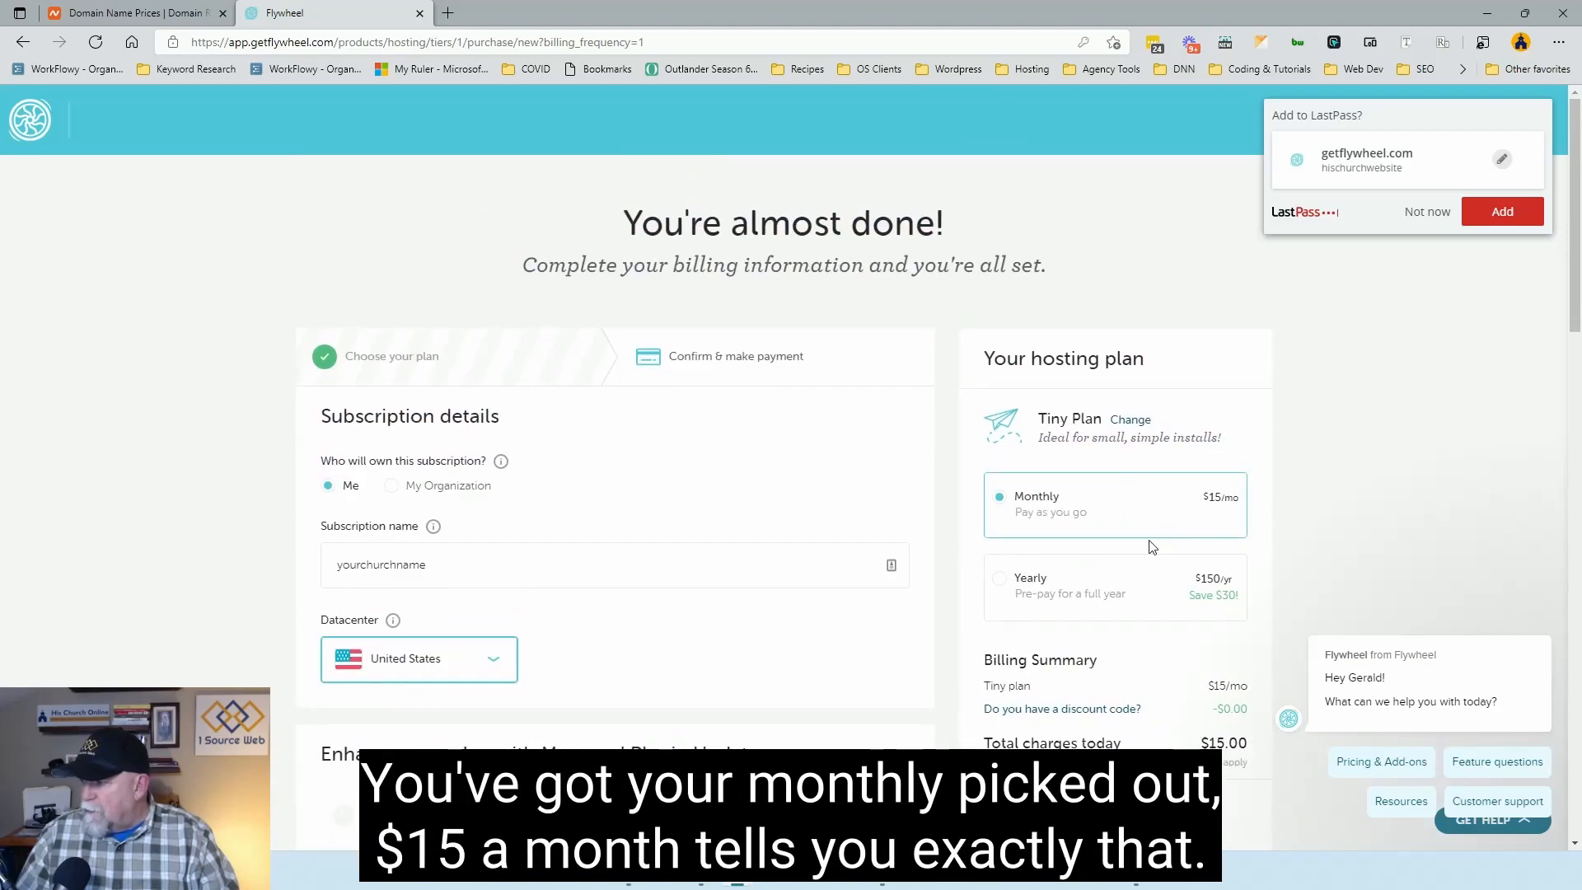
{"action": "scroll", "coordinate": [1150, 545], "scroll_direction": "down", "scroll_amount": 3}
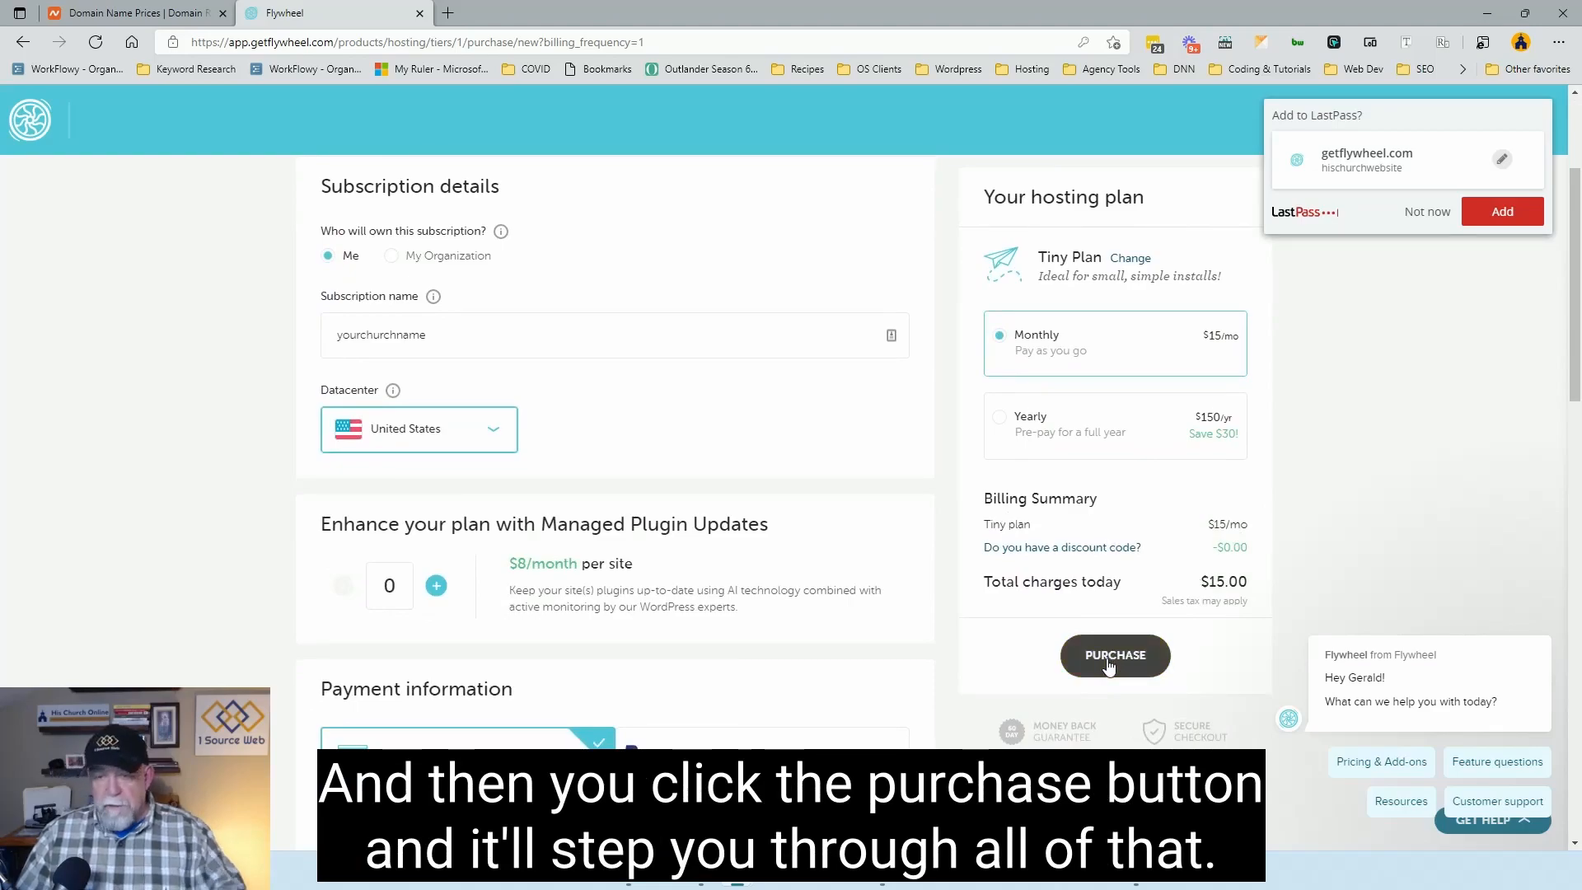
{"action": "scroll", "coordinate": [504, 460], "scroll_direction": "down", "scroll_amount": 5}
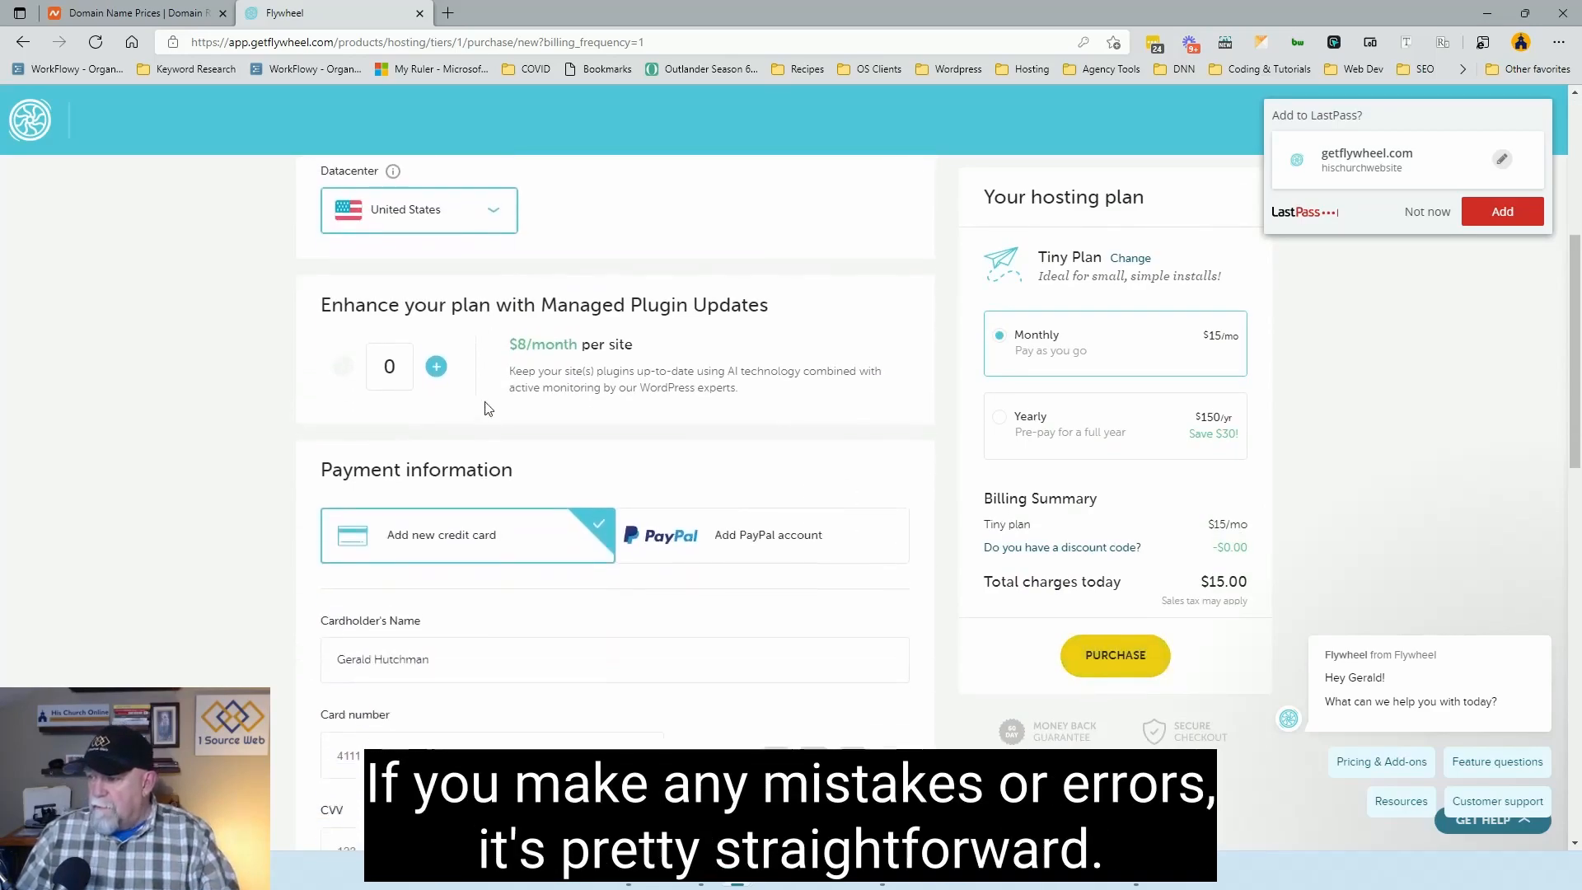
{"action": "scroll", "coordinate": [544, 643], "scroll_direction": "up", "scroll_amount": 8}
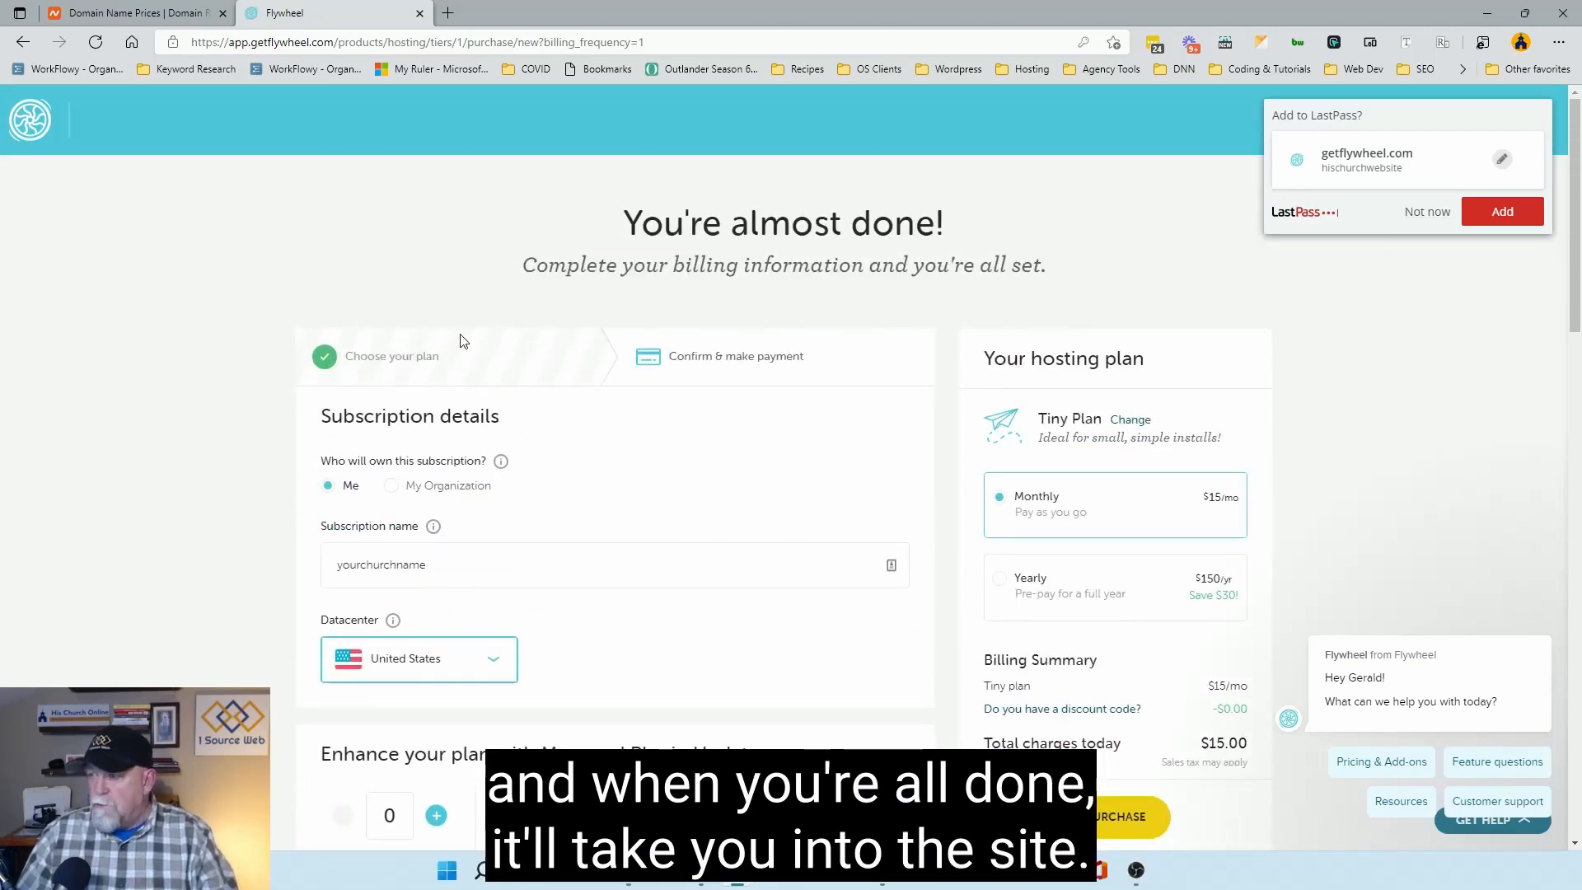
- Purchase the monthly Tiny Plan, then begin a new site and reach its plan list
{"action": "left_click", "coordinate": [30, 132]}
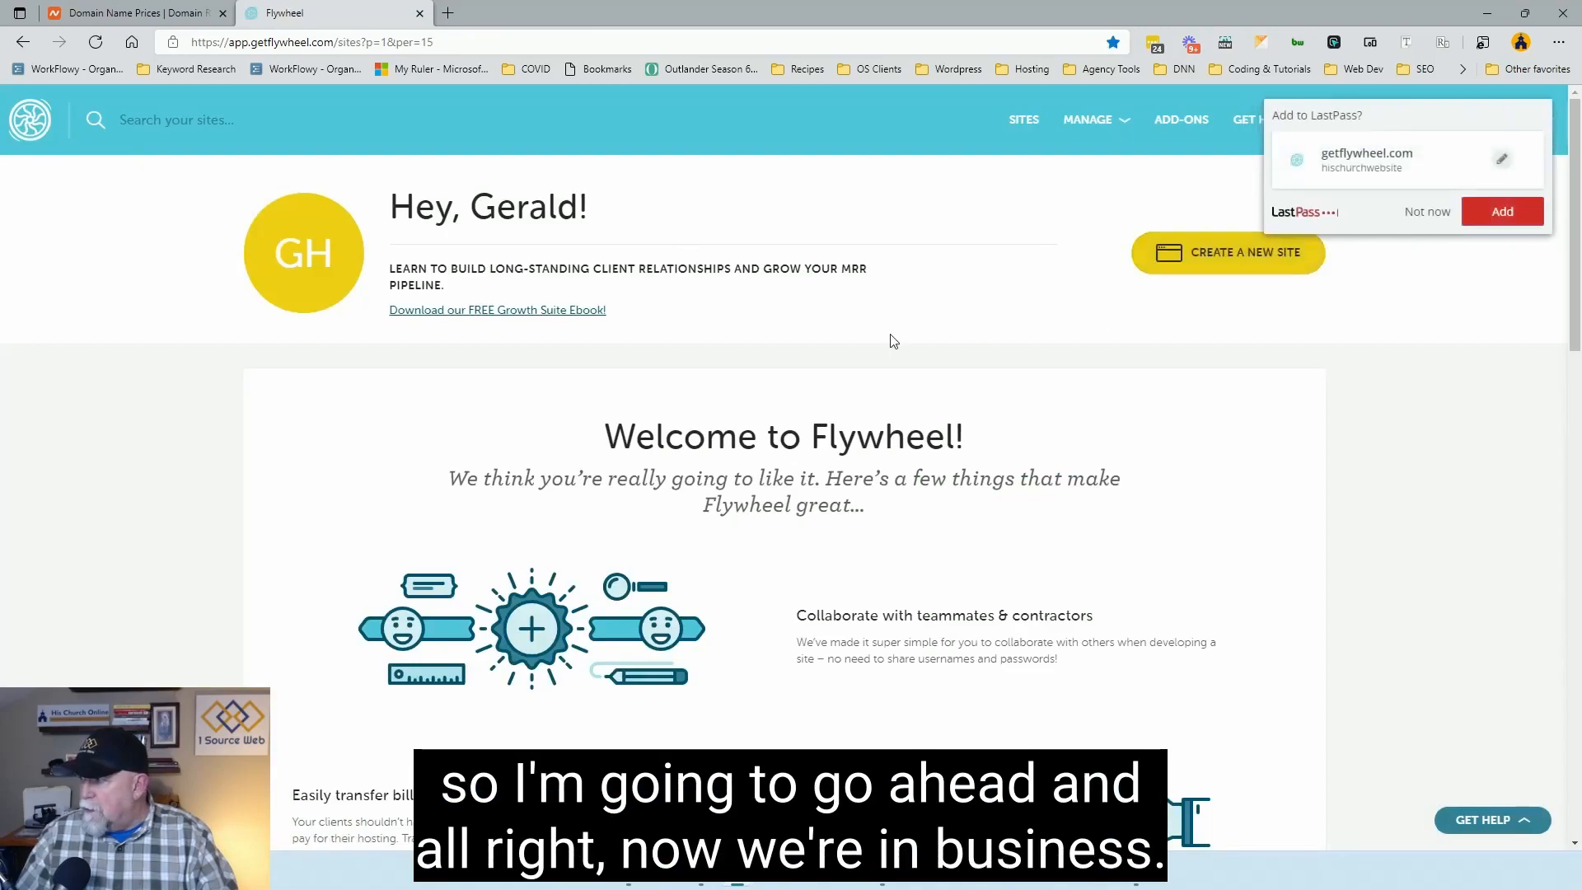
{"action": "left_click", "coordinate": [1228, 252]}
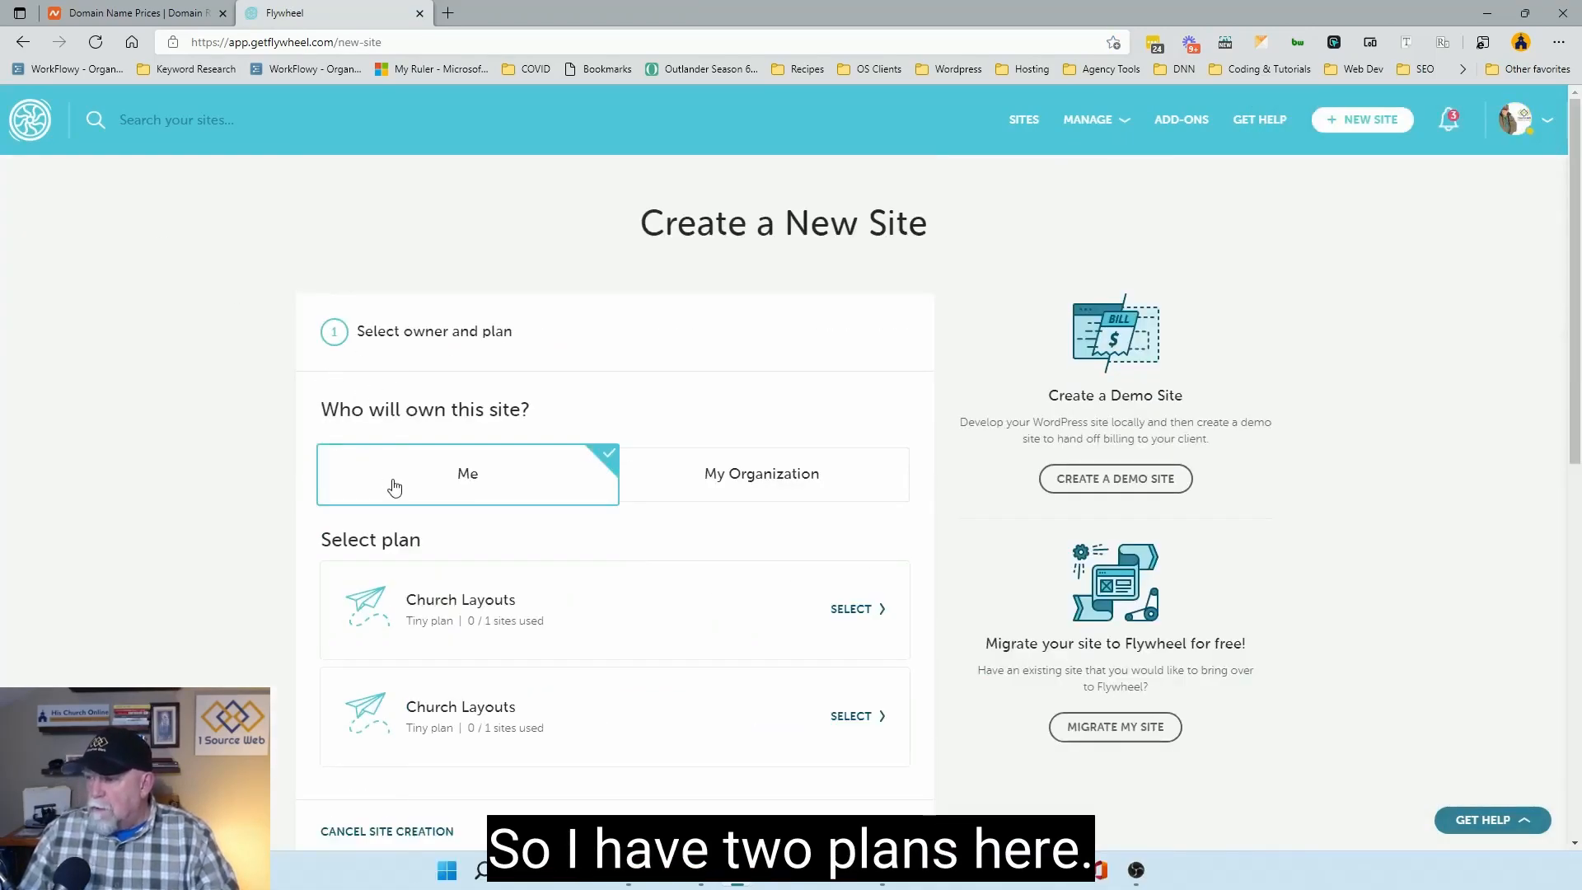
{"action": "scroll", "coordinate": [394, 478], "scroll_direction": "down", "scroll_amount": 2}
{"action": "scroll", "coordinate": [394, 471], "scroll_direction": "down", "scroll_amount": 1}
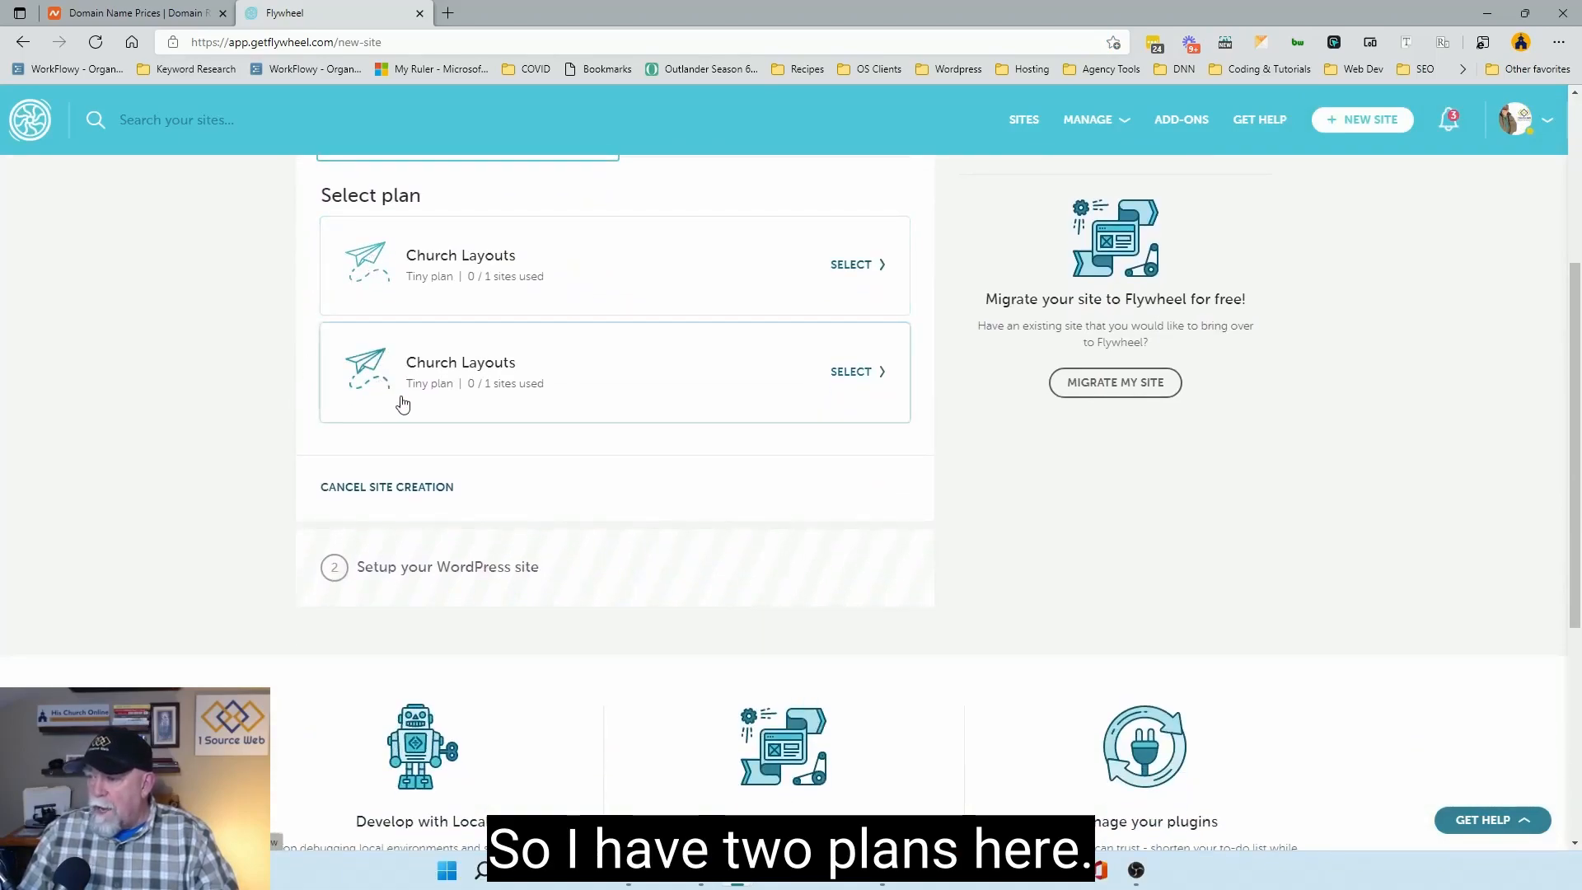
- Choose the first Church Layouts Tiny plan and enter Church Layouts as the site name
{"action": "left_click", "coordinate": [423, 270]}
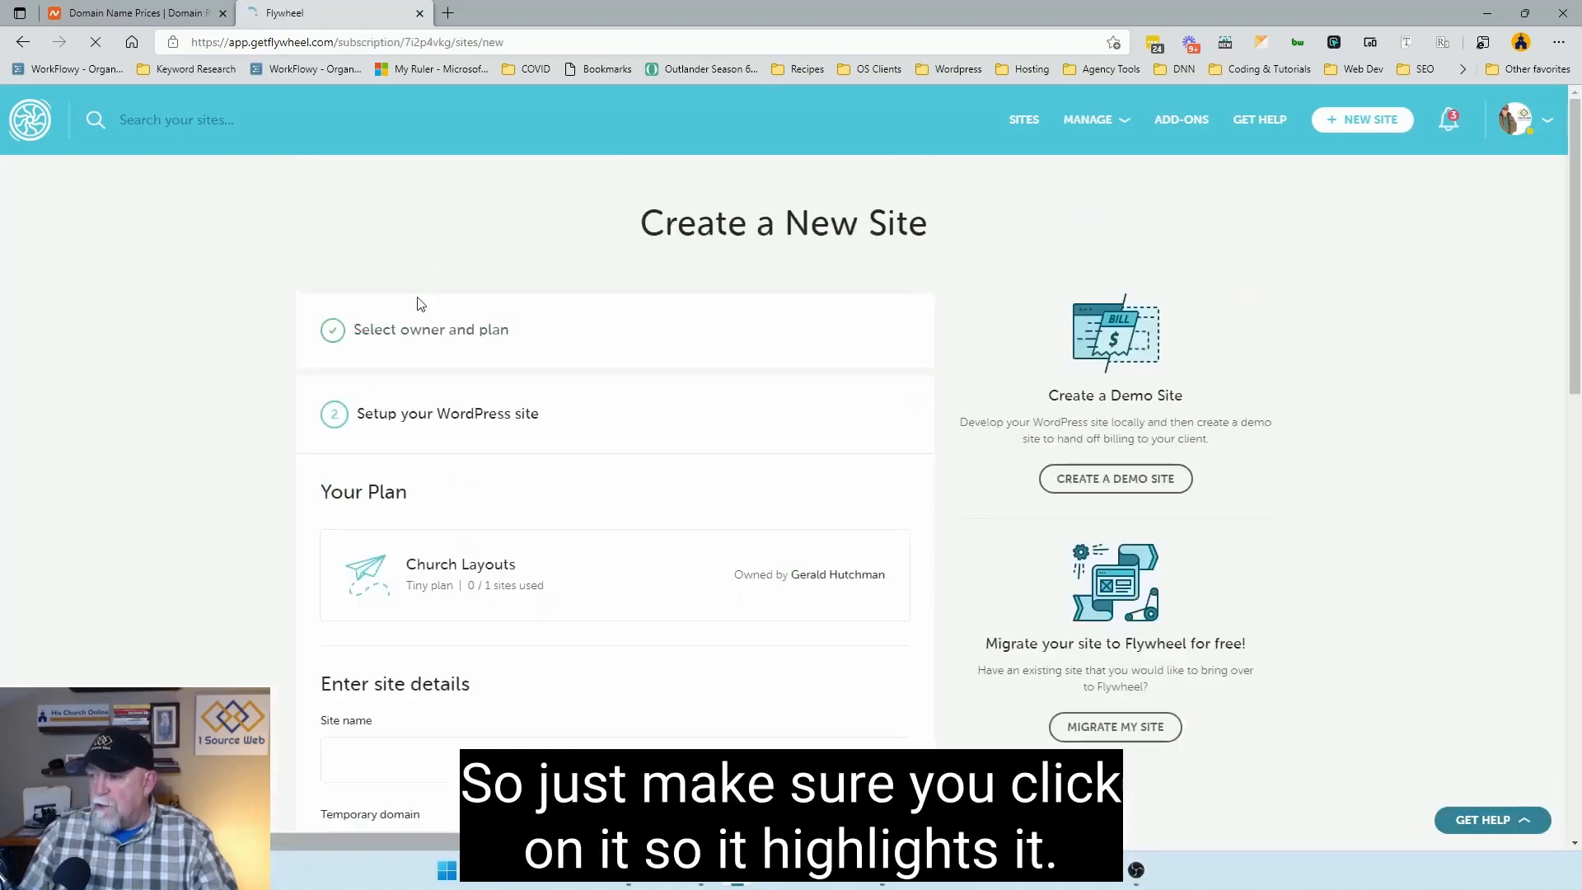
{"action": "scroll", "coordinate": [428, 577], "scroll_direction": "down", "scroll_amount": 4}
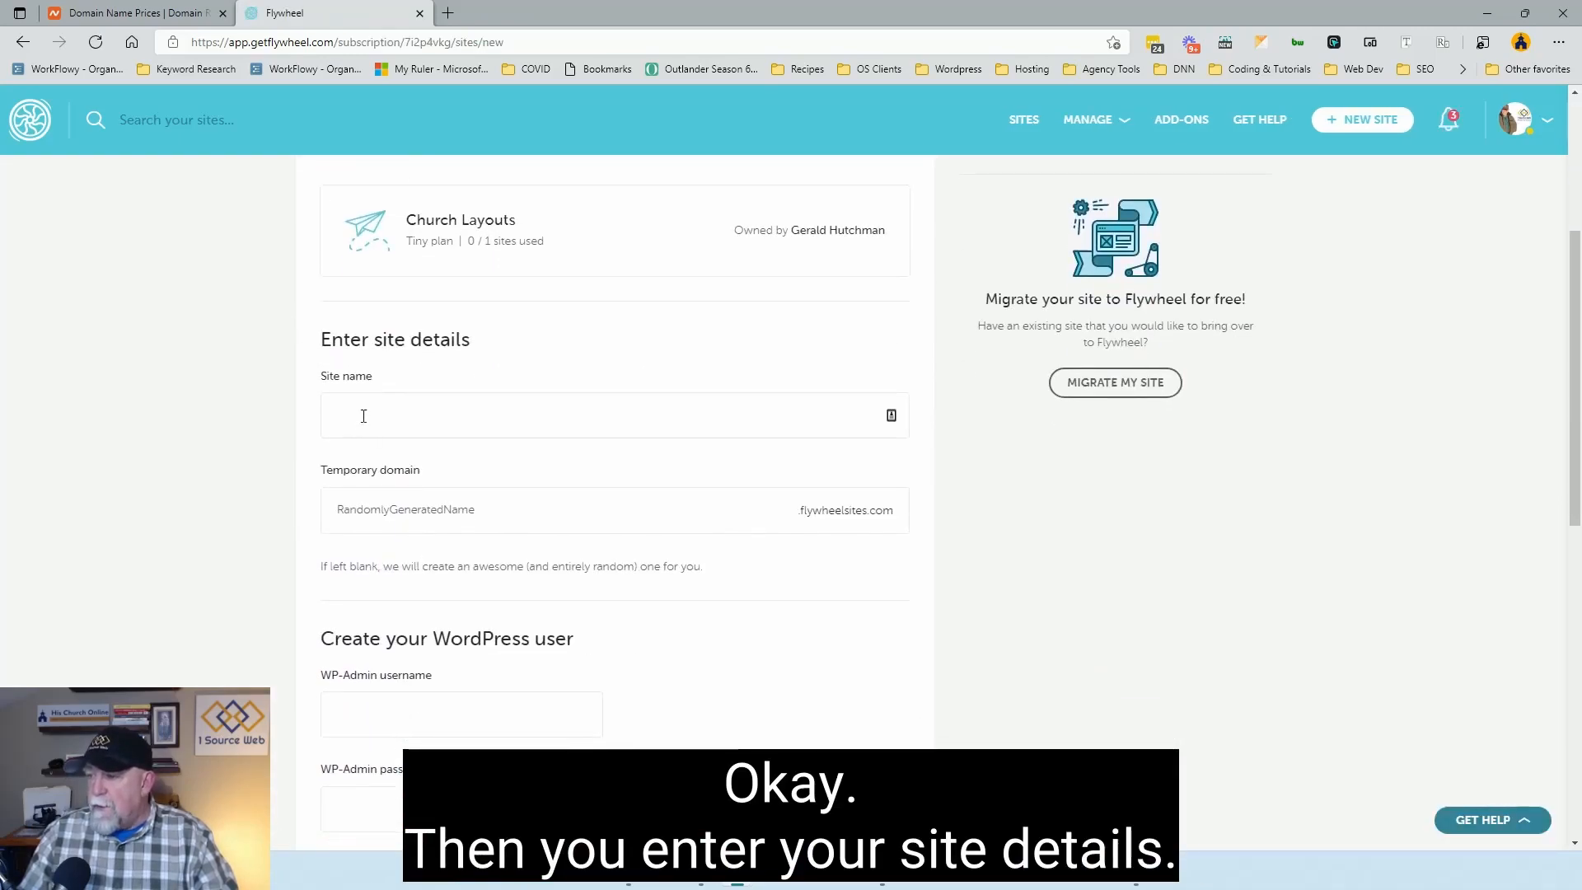
{"action": "left_click", "coordinate": [359, 413]}
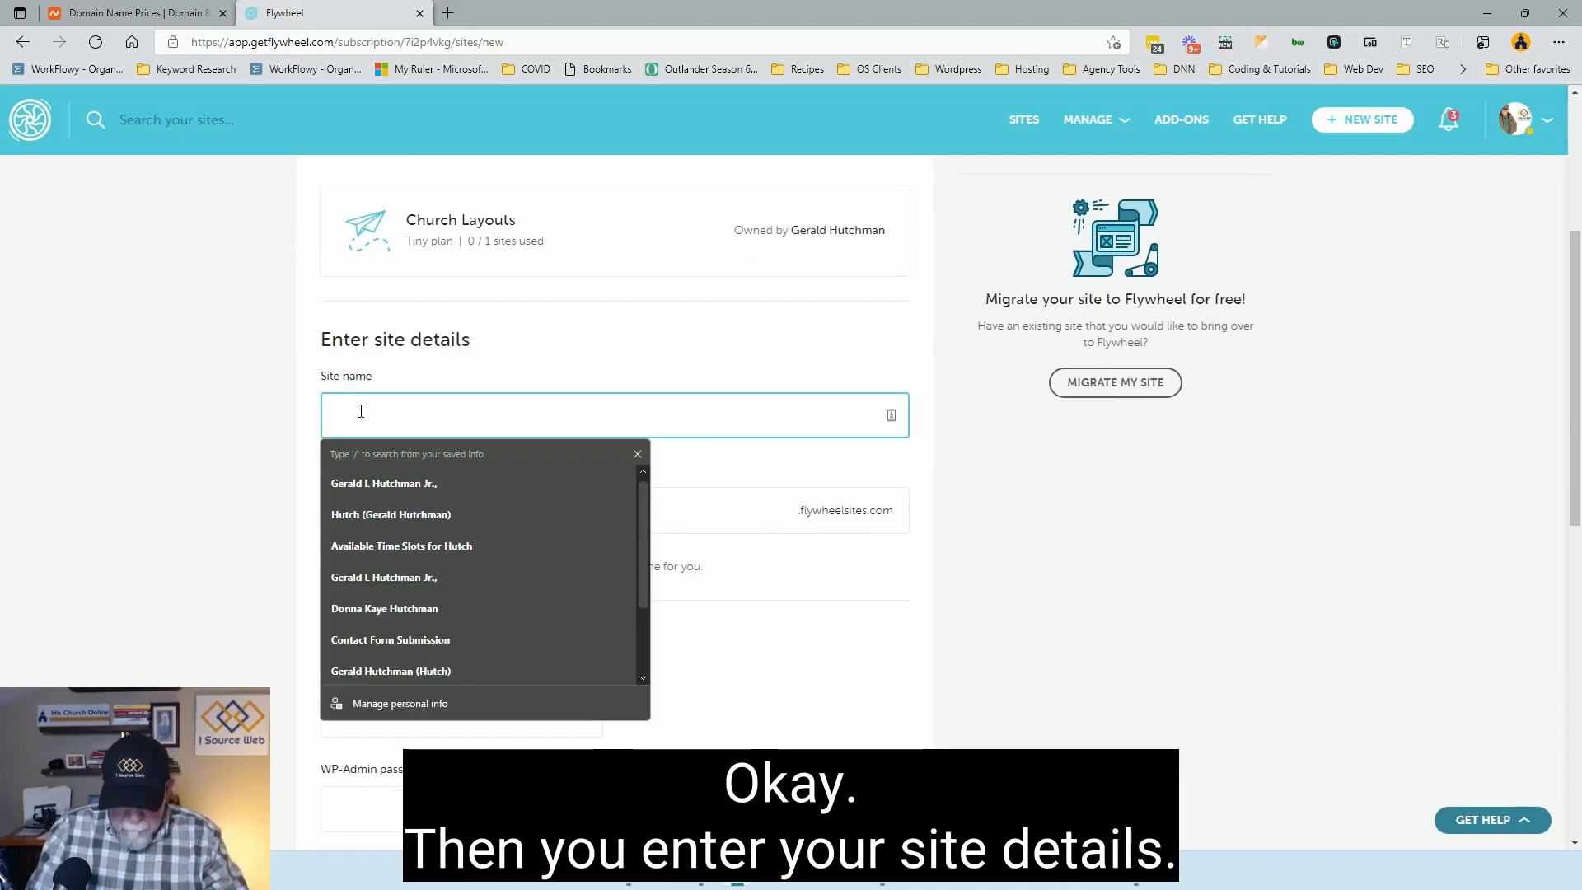
{"action": "type", "text": "c"}
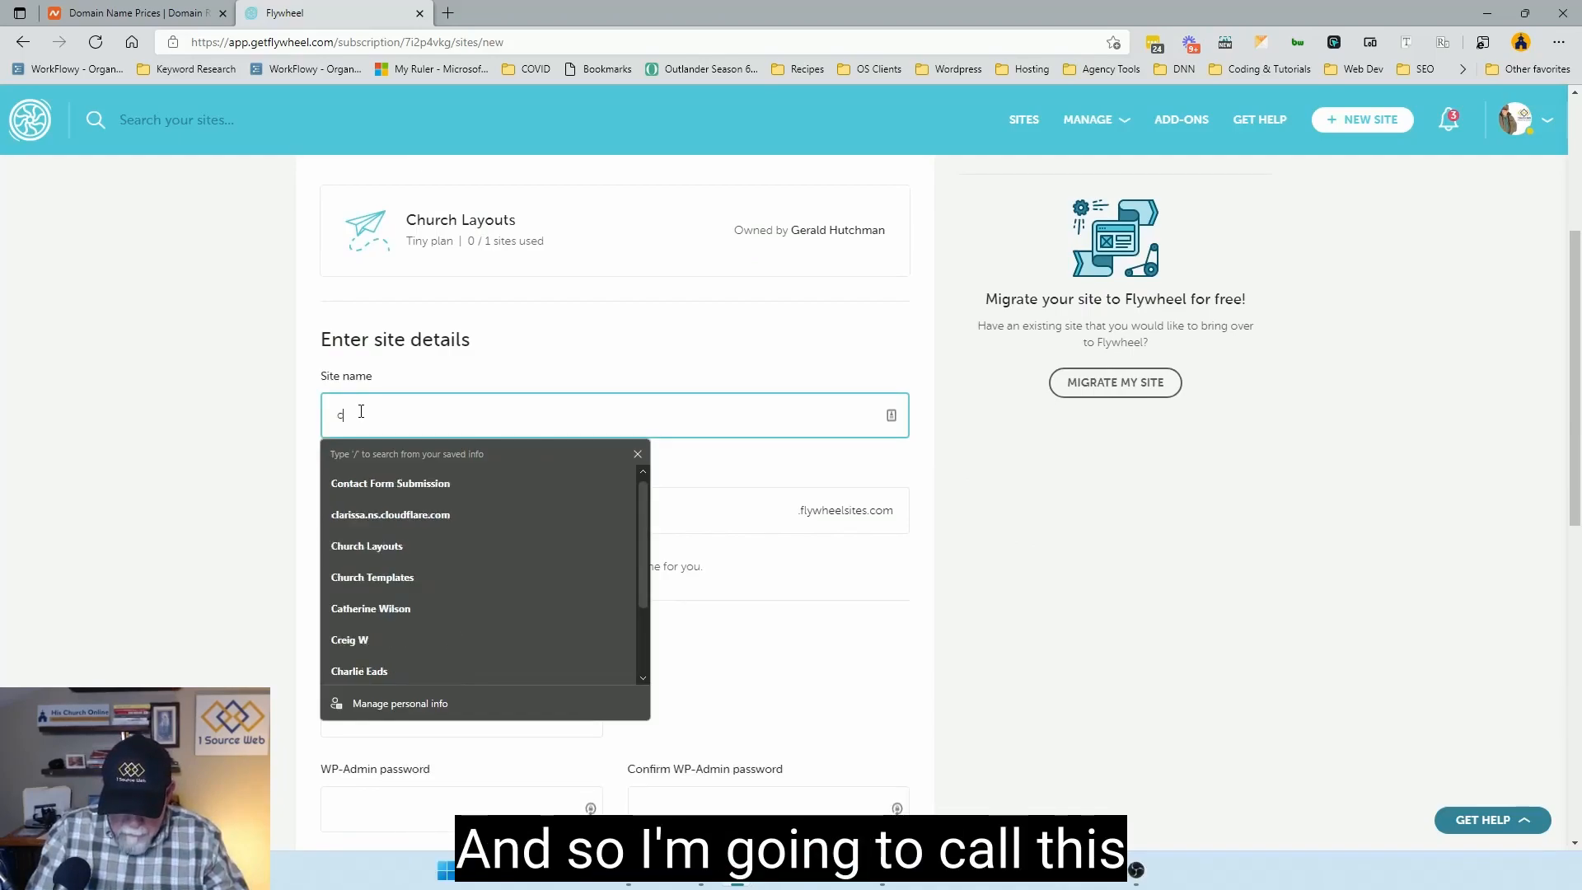
{"action": "type", "text": "hurch"}
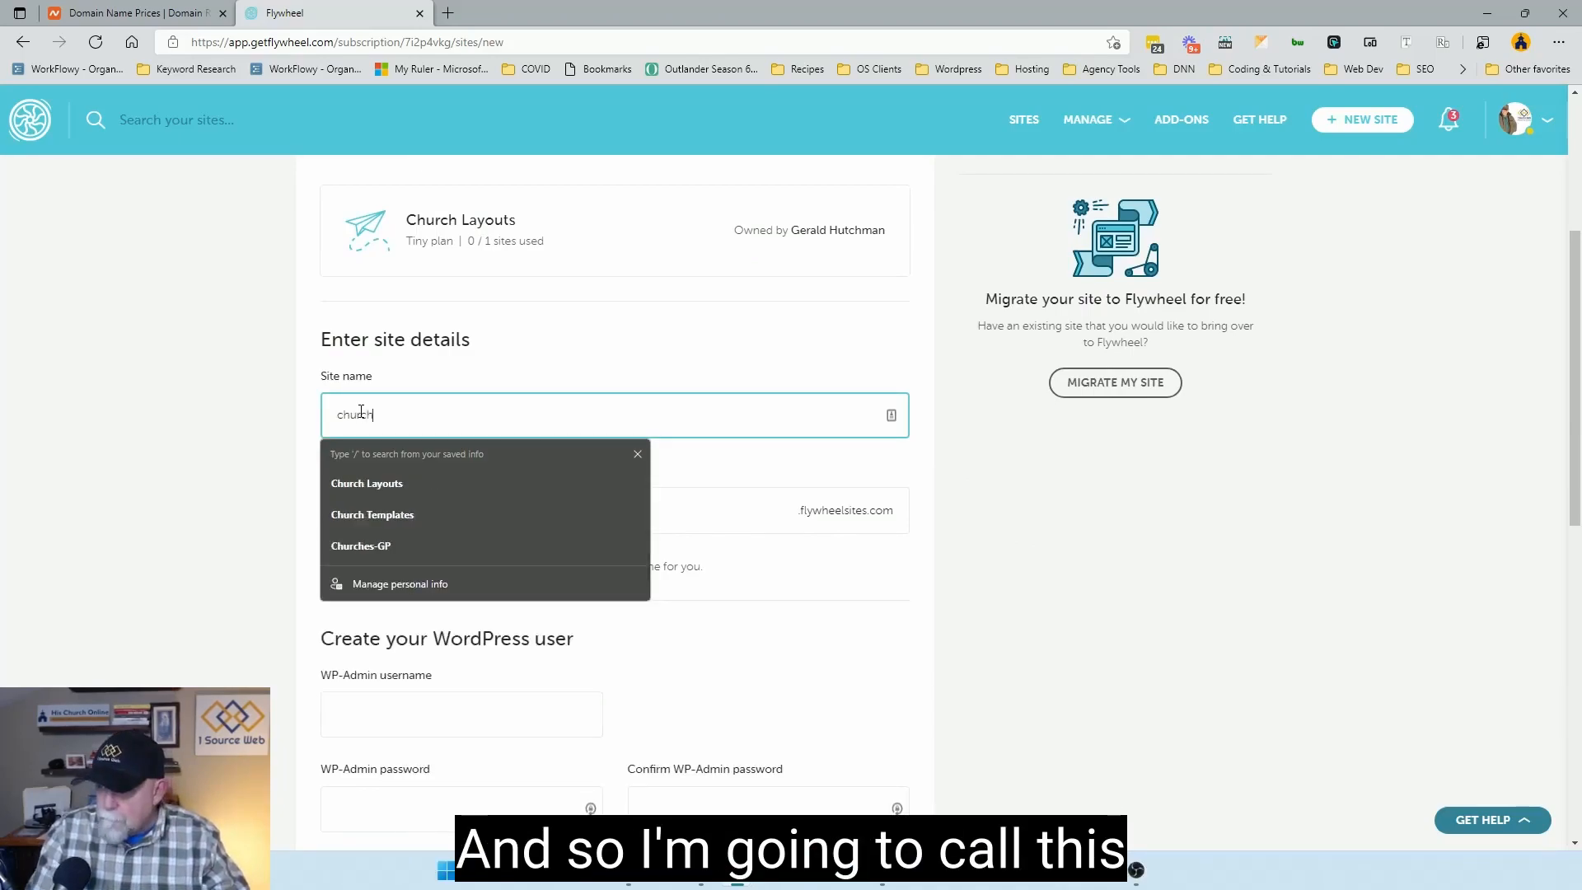
{"action": "key", "text": "BackSpace"}
{"action": "key", "text": "BackSpace"}
{"action": "key", "text": "BackSpace"}
{"action": "key", "text": "BackSpace"}
{"action": "key", "text": "BackSpace"}
{"action": "key", "text": "BackSpace"}
{"action": "key", "text": "BackSpace"}
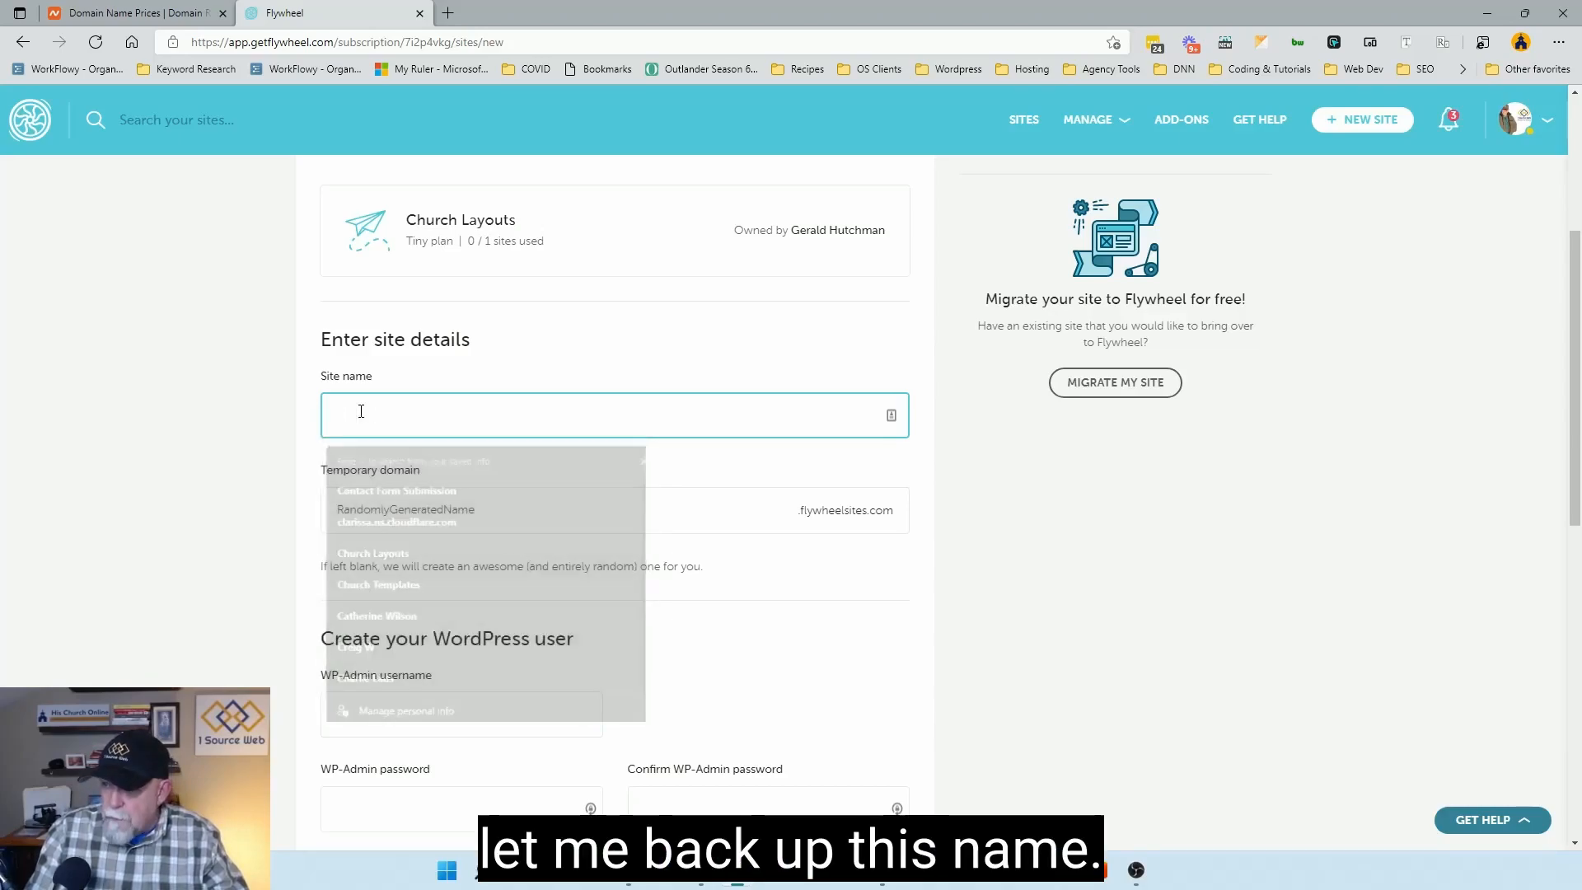
{"action": "type", "text": "Churc"}
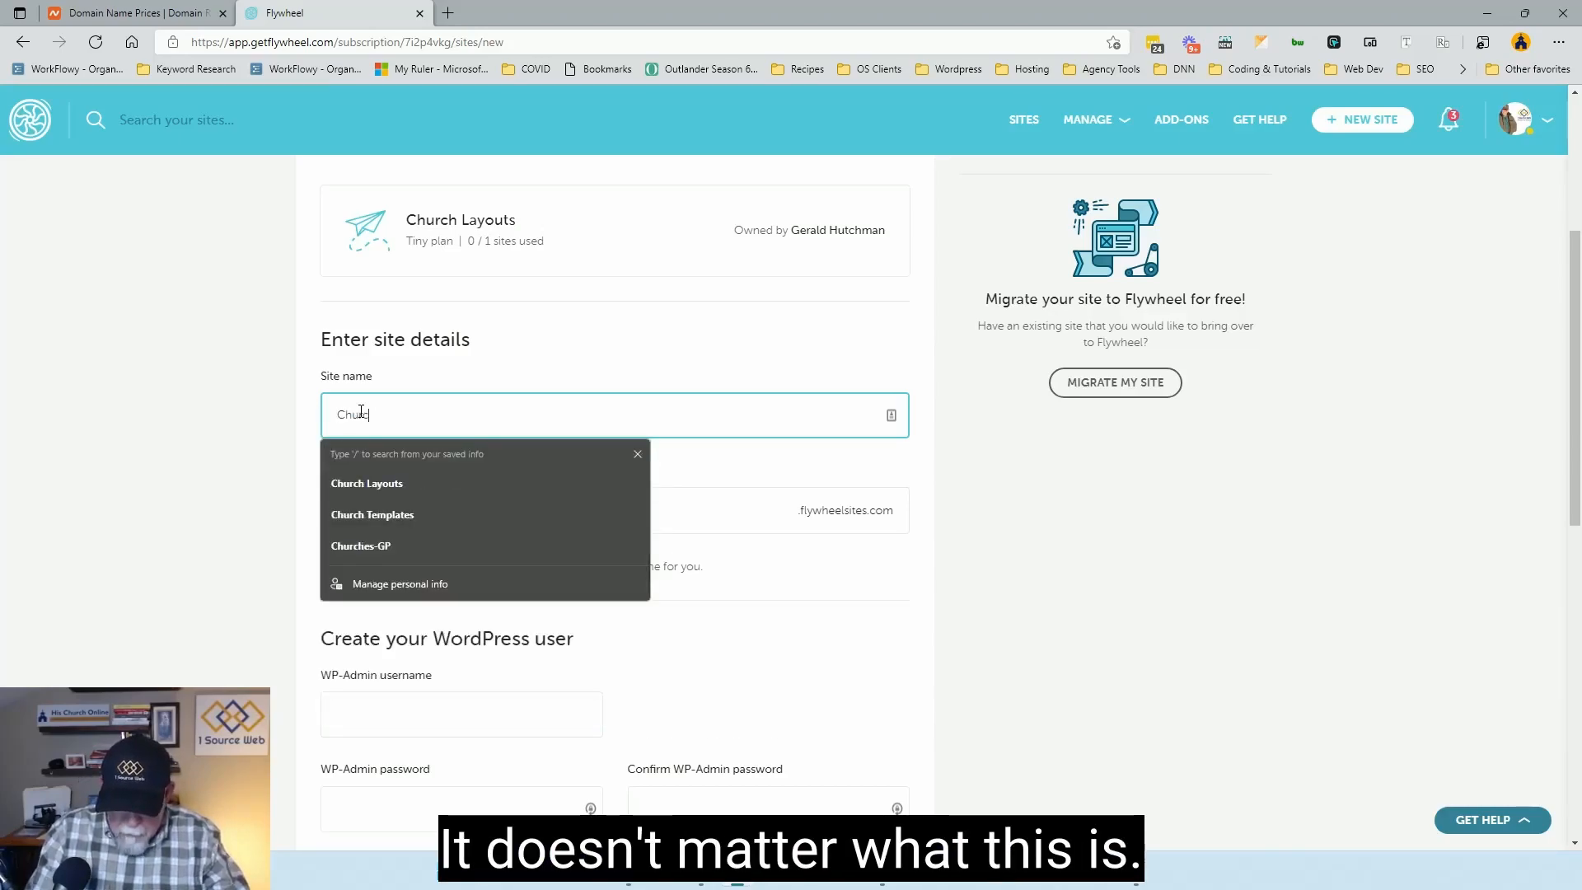
{"action": "type", "text": "h Layouts"}
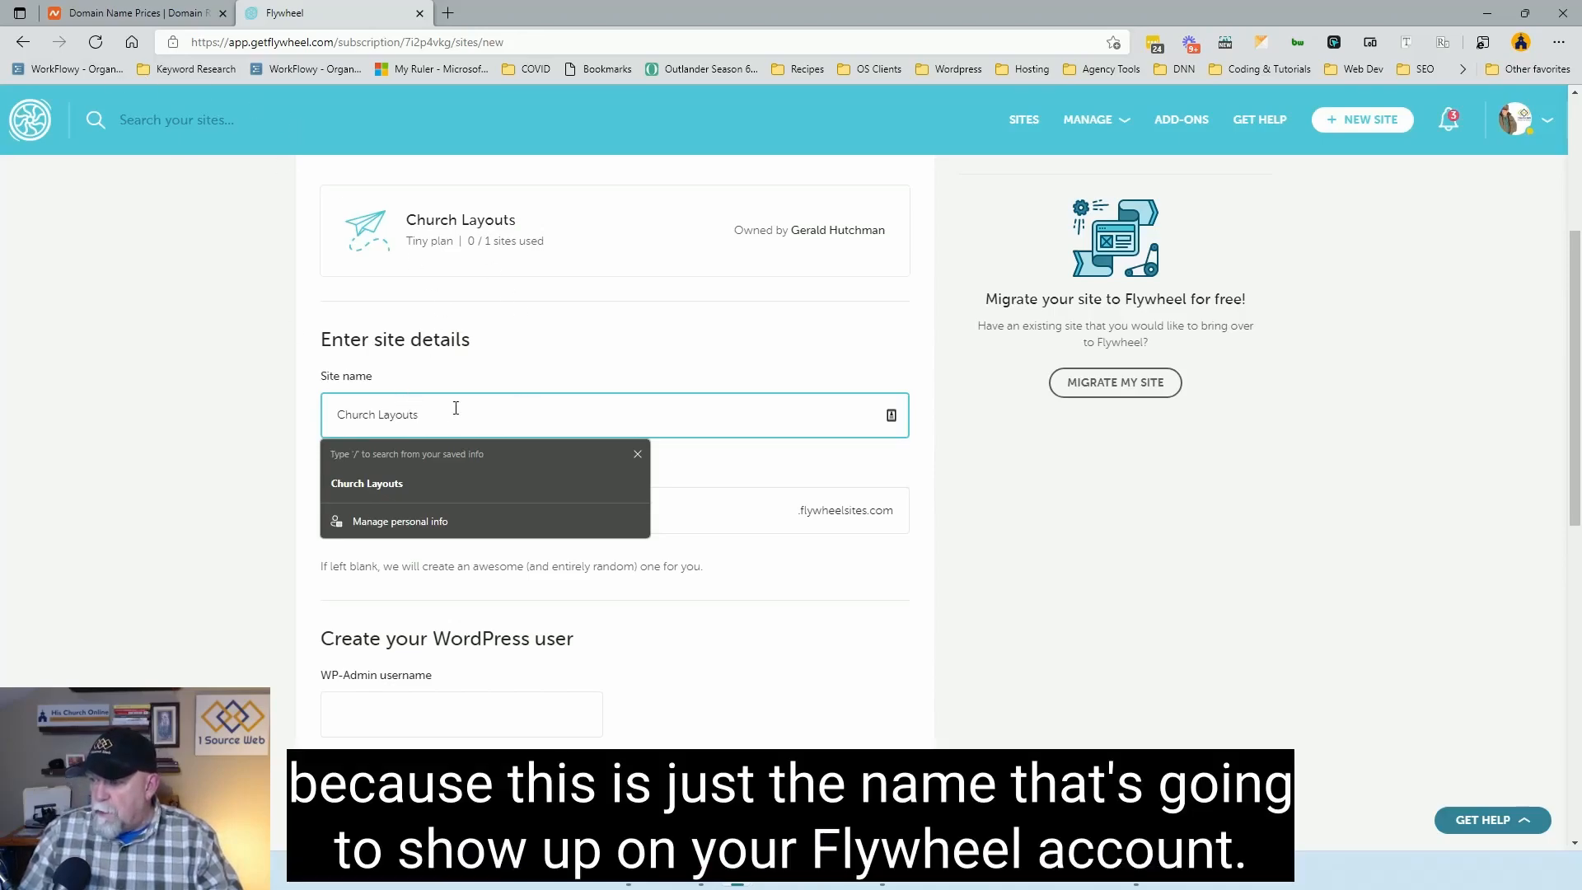
{"action": "scroll", "coordinate": [449, 404], "scroll_direction": "down", "scroll_amount": 1}
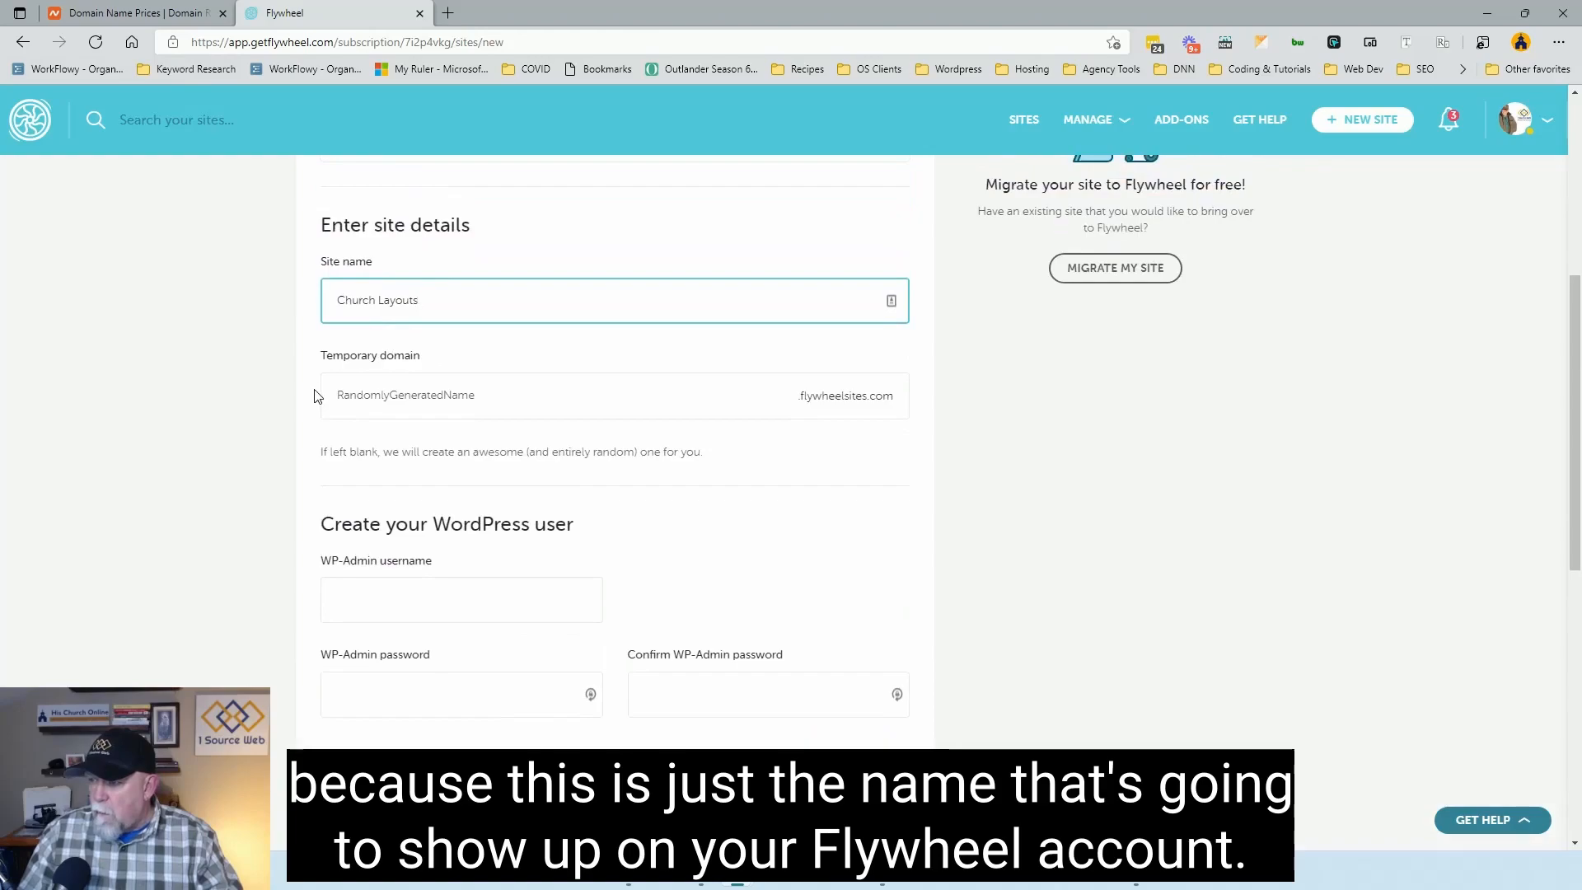
{"action": "left_click", "coordinate": [343, 396]}
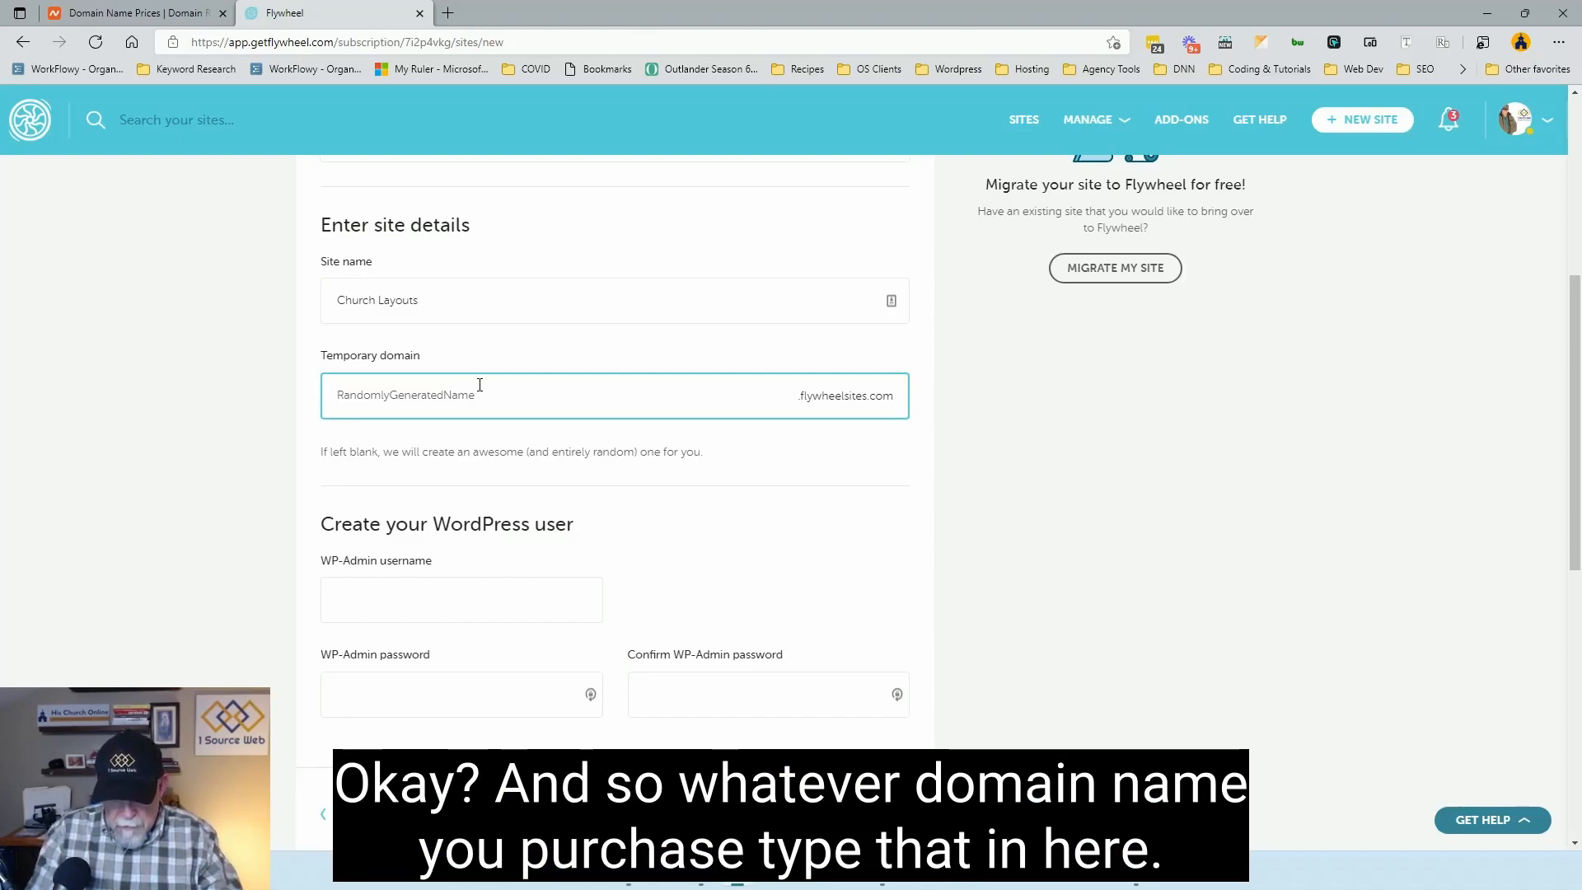
- Enter churchlayouts as the temporary domain on flywheelsites.com
{"action": "type", "text": "churchlayo"}
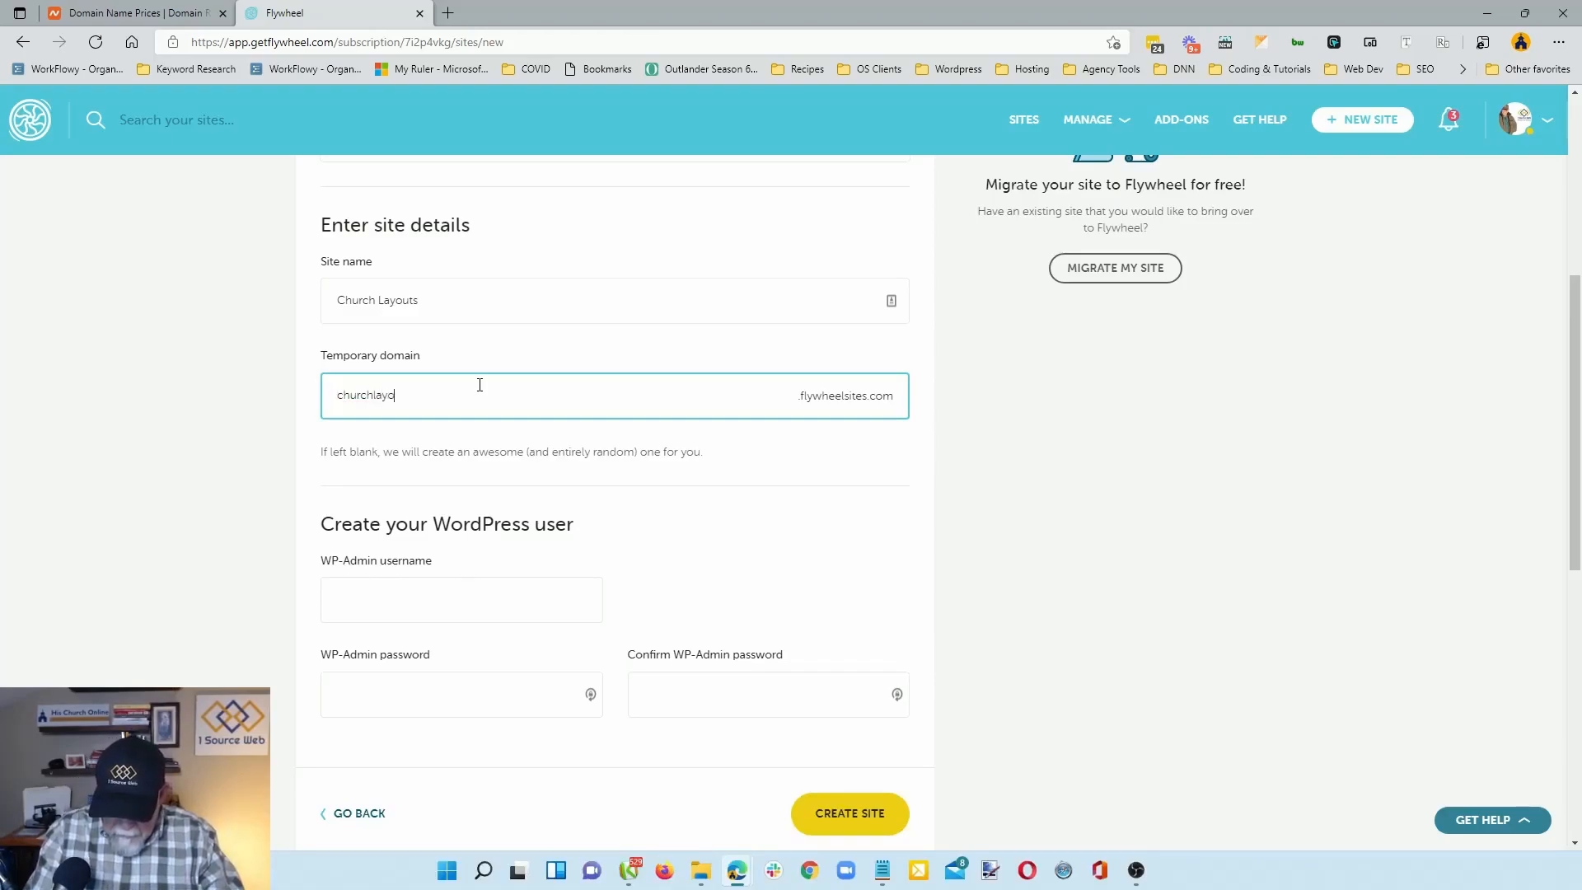
{"action": "key", "text": "BackSpace"}
{"action": "key", "text": "BackSpace"}
{"action": "type", "text": "uts"}
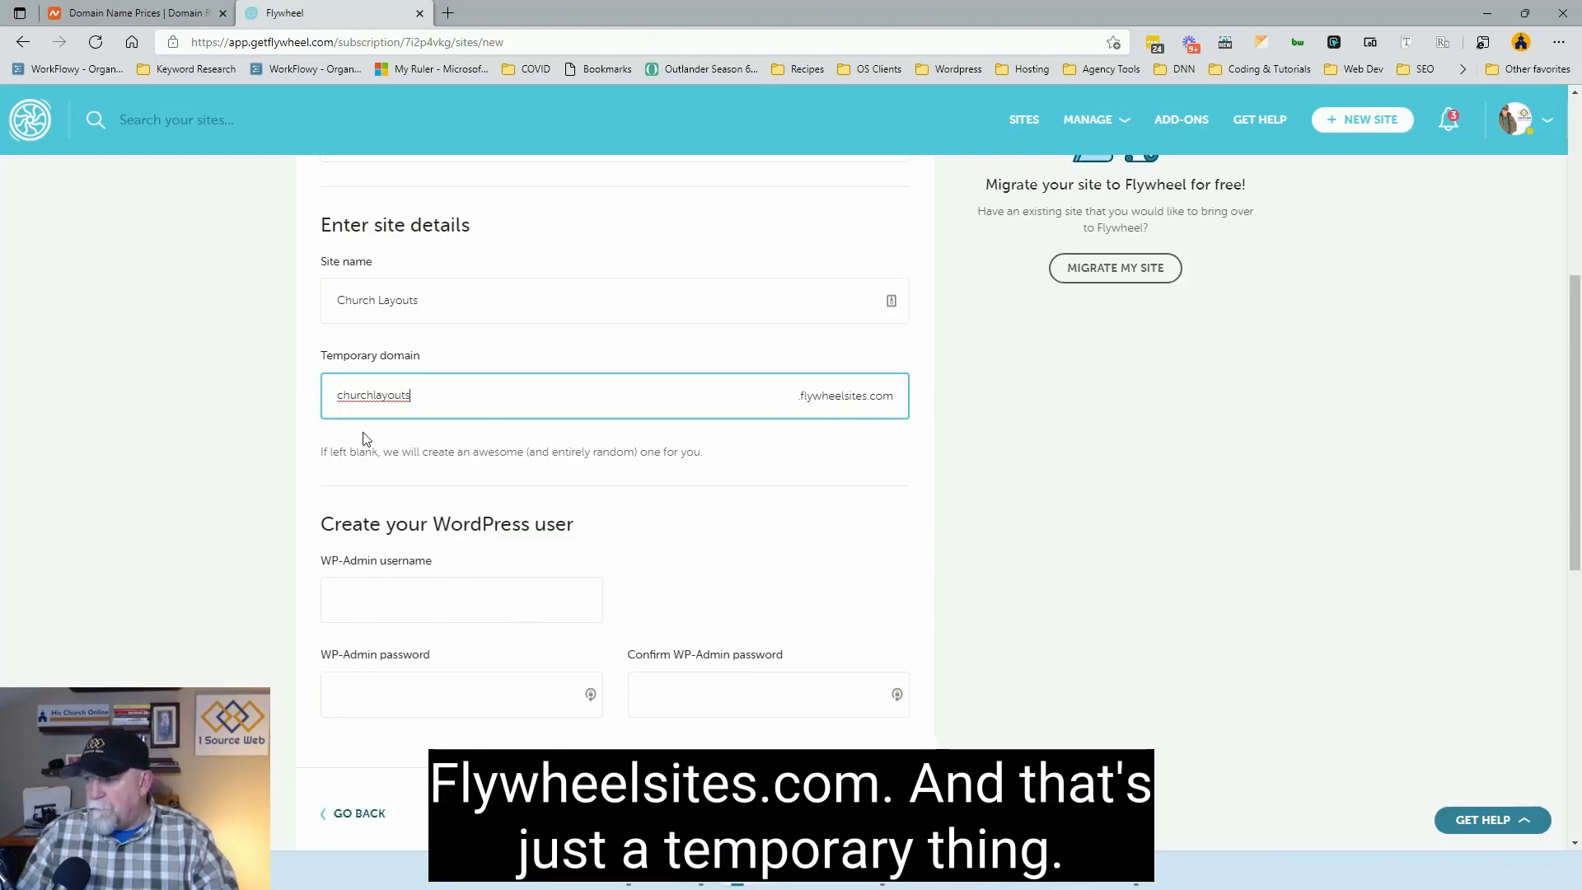
{"action": "scroll", "coordinate": [407, 393], "scroll_direction": "down", "scroll_amount": 1}
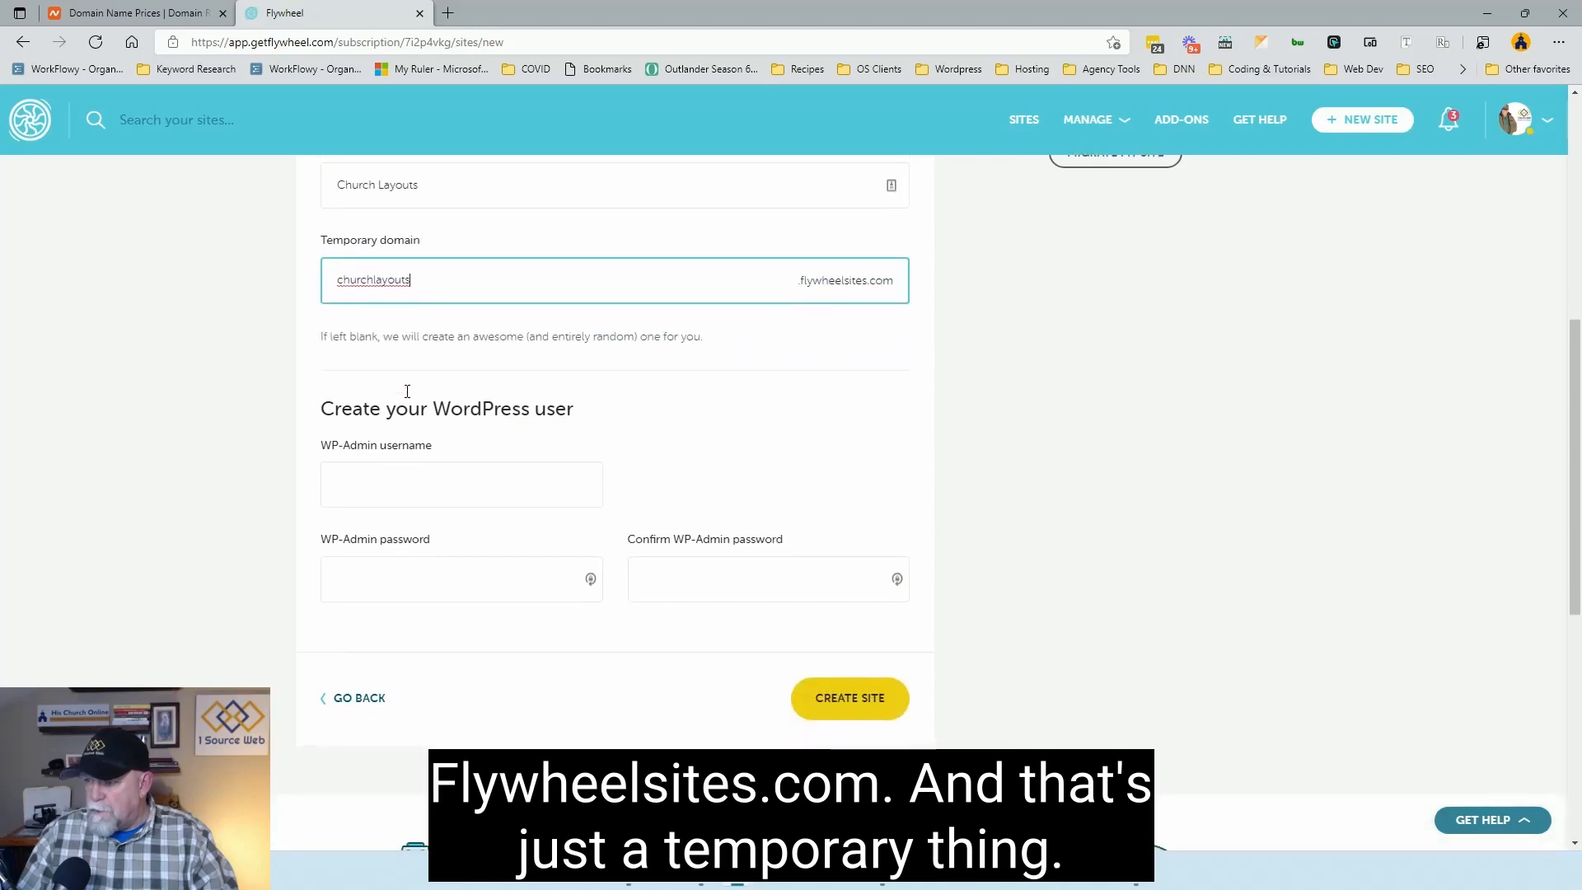
{"action": "left_click", "coordinate": [377, 284]}
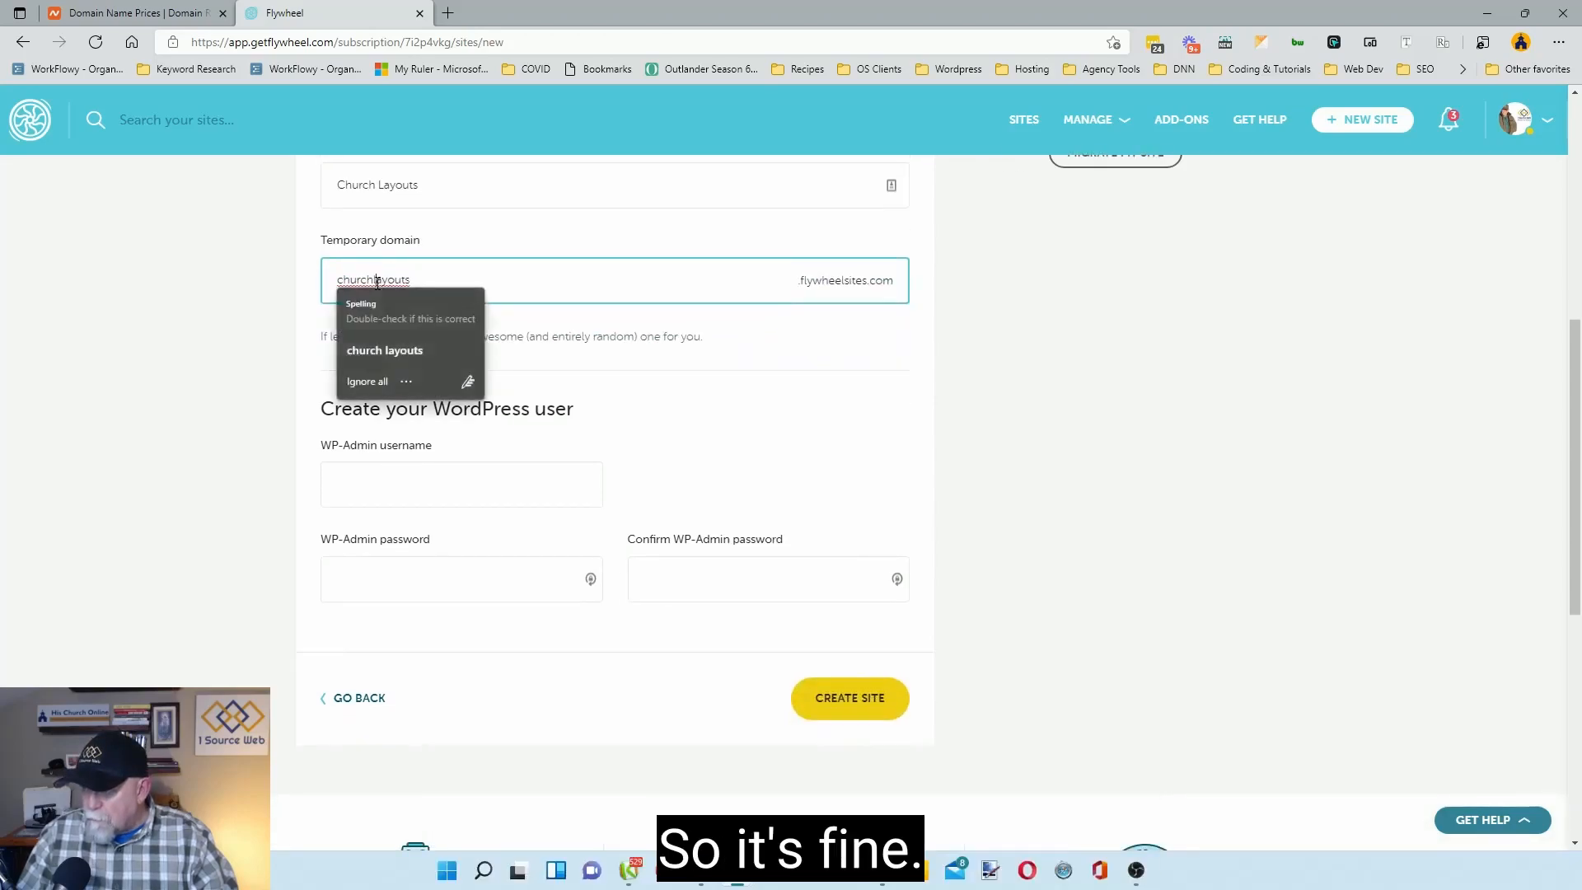
{"action": "scroll", "coordinate": [422, 330], "scroll_direction": "down", "scroll_amount": 2}
{"action": "left_click", "coordinate": [375, 249]}
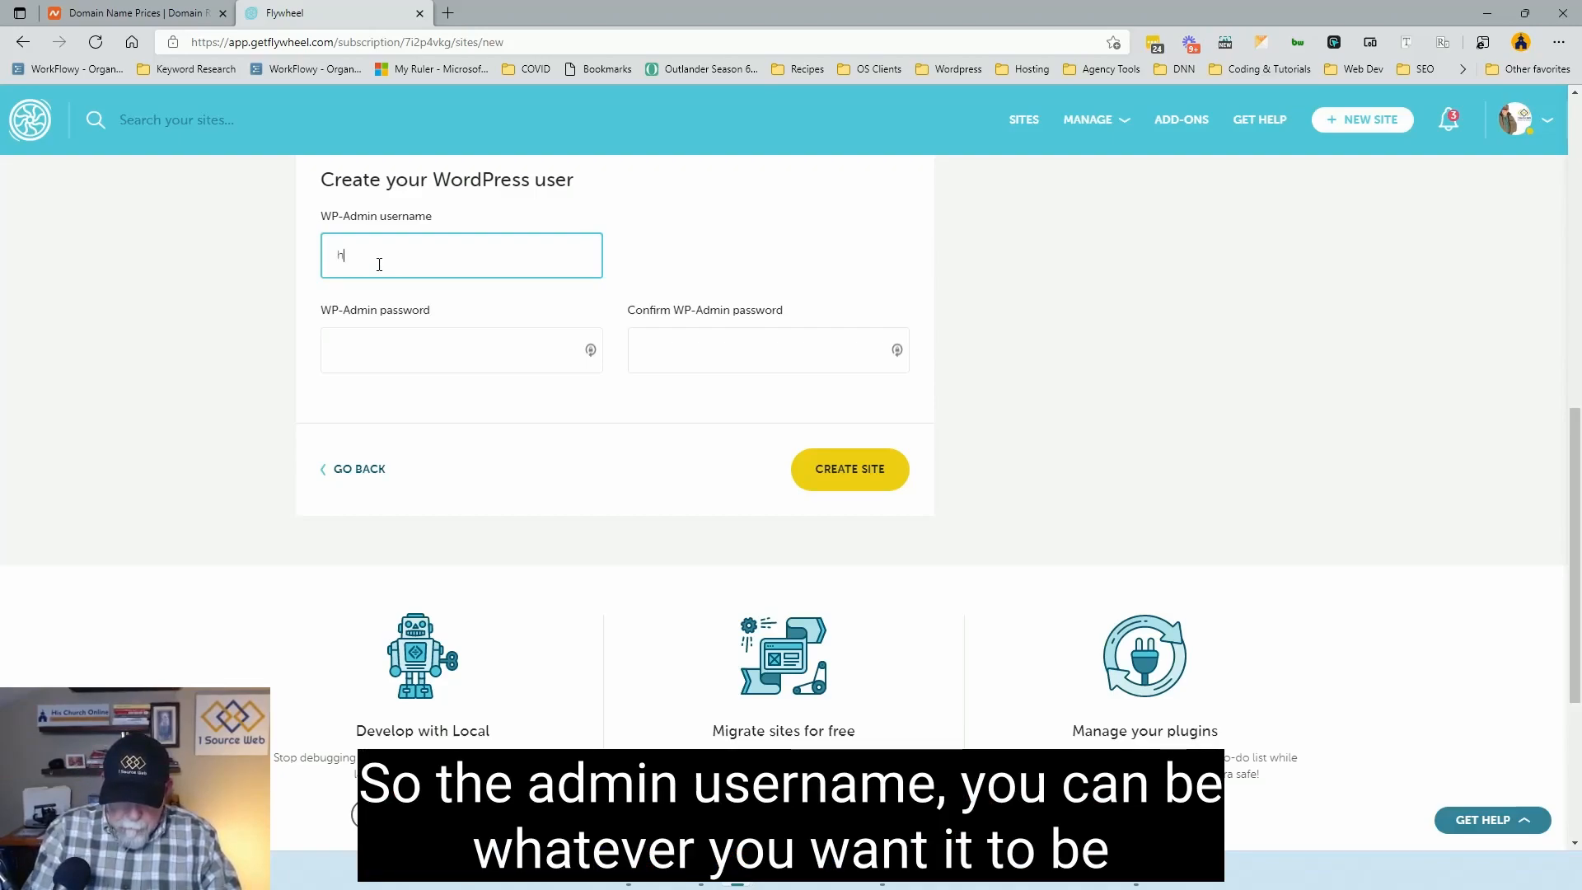
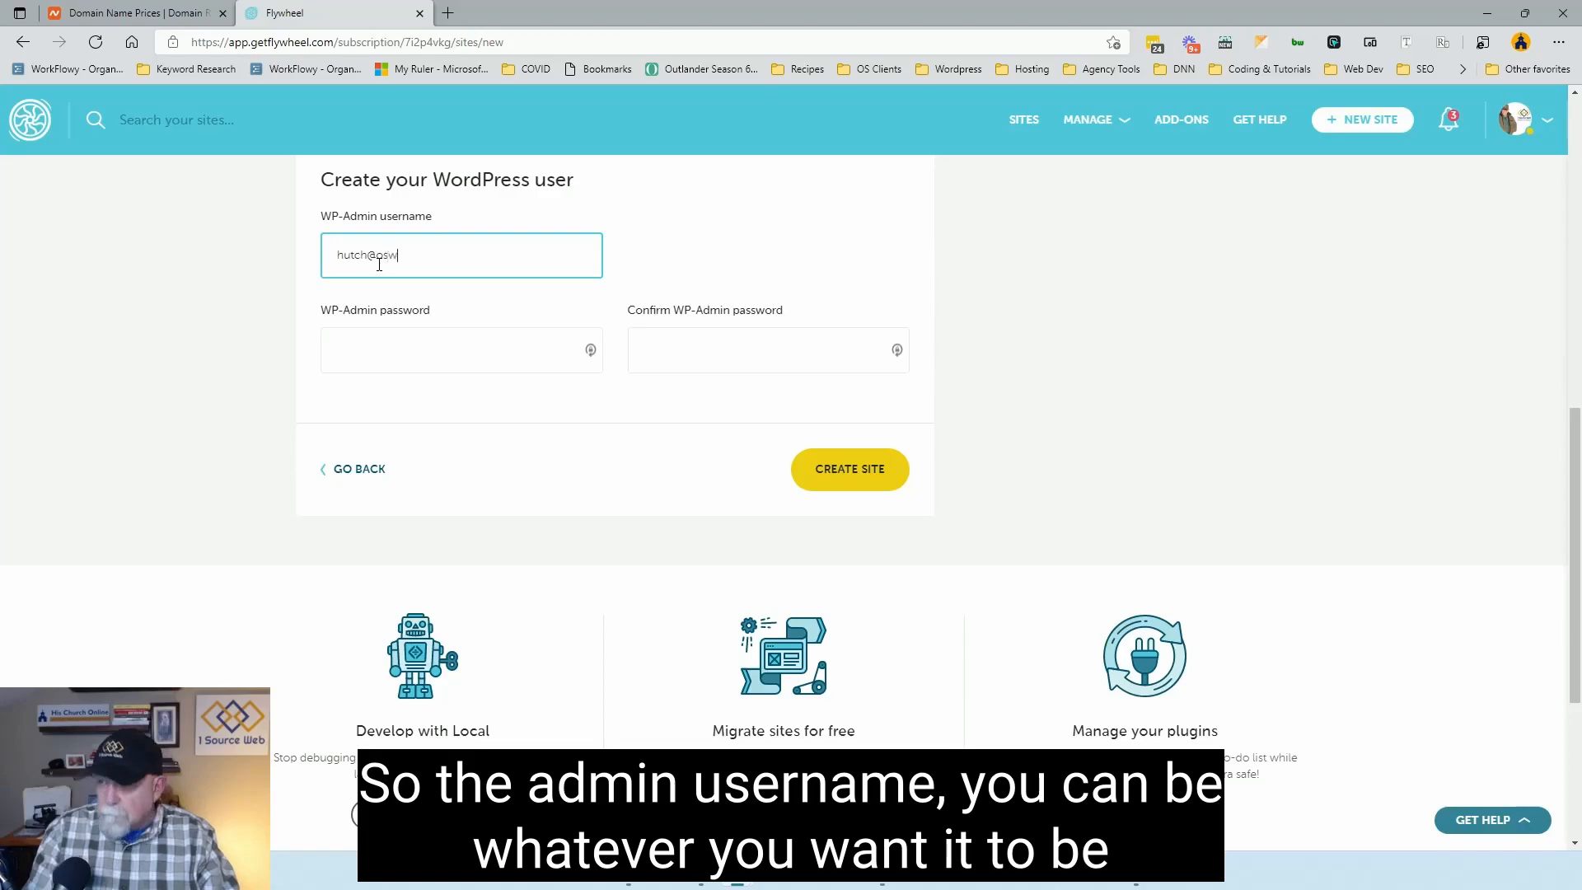
- Enter the WP-Admin username and a matching admin password
{"action": "left_click", "coordinate": [363, 353]}
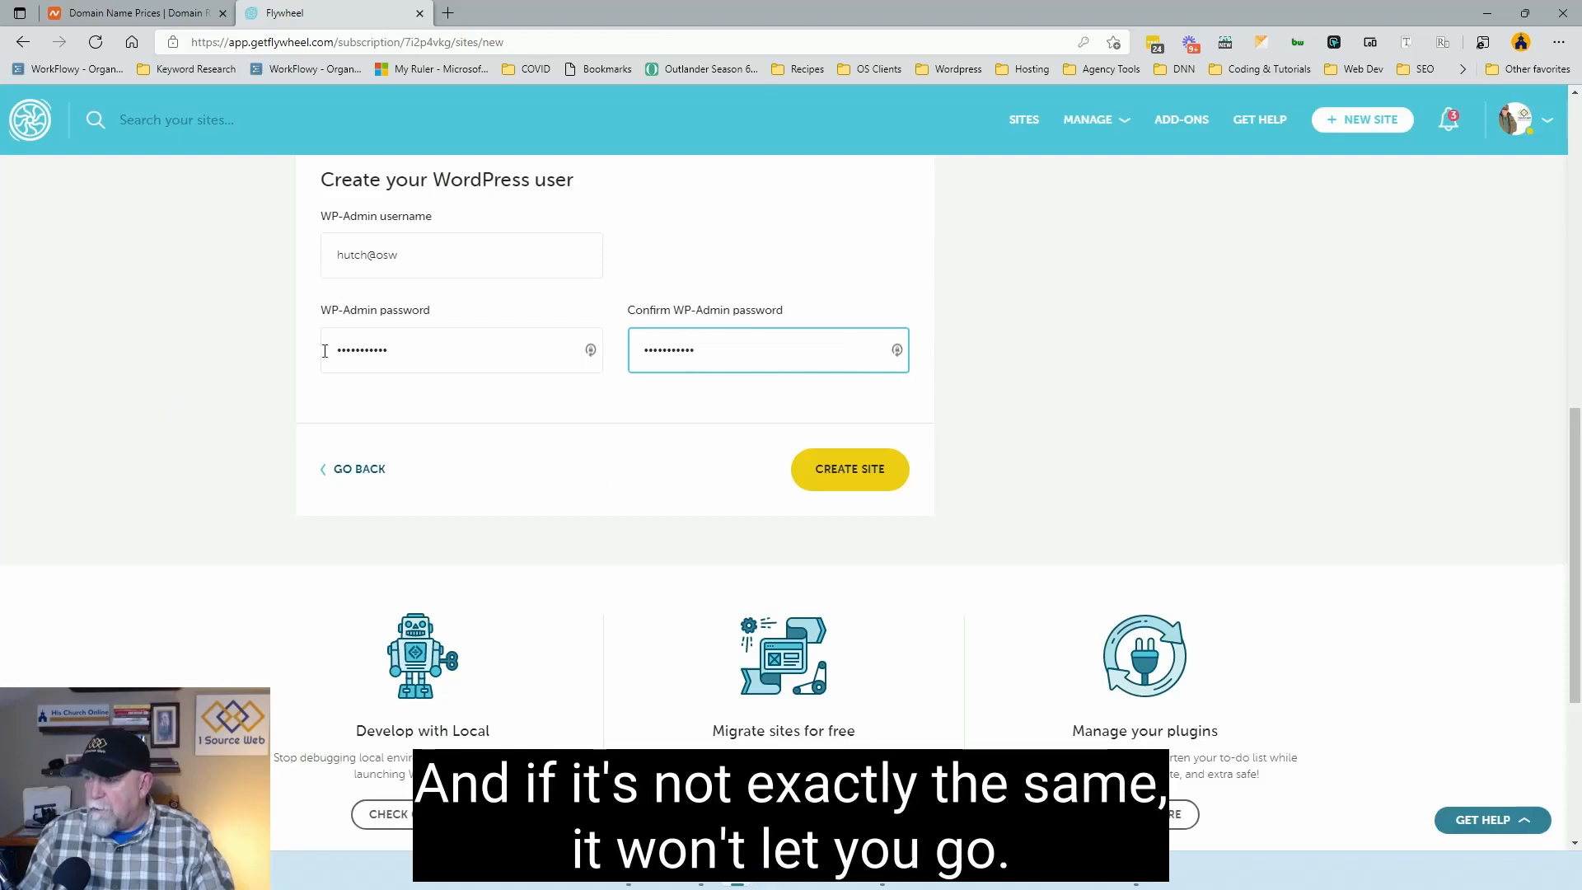
{"action": "scroll", "coordinate": [404, 350], "scroll_direction": "up", "scroll_amount": 7}
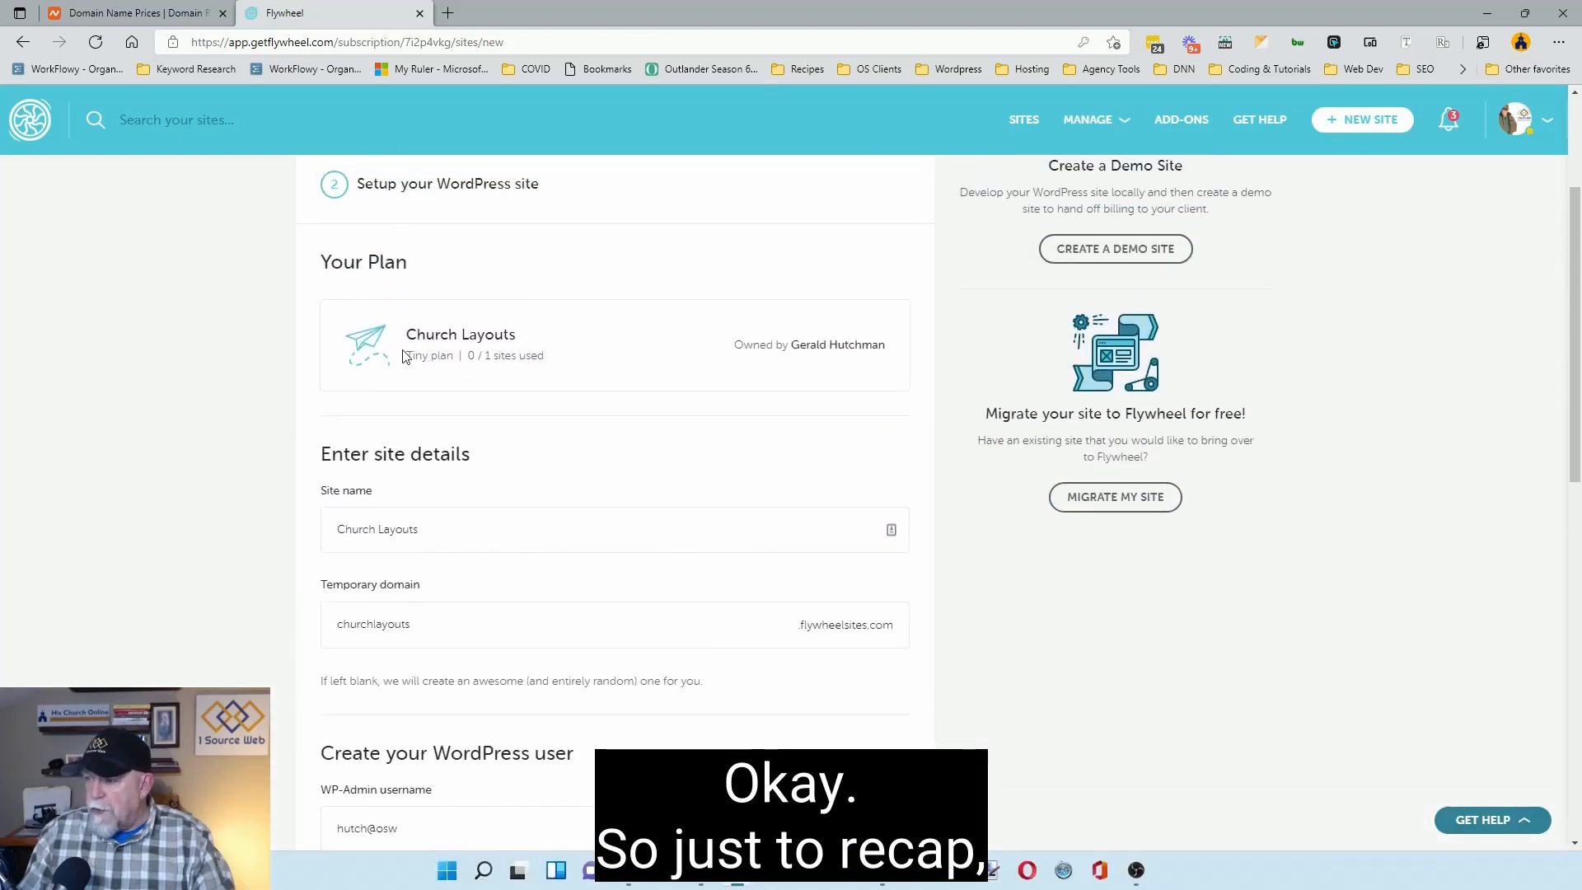
{"action": "scroll", "coordinate": [404, 355], "scroll_direction": "up", "scroll_amount": 1}
{"action": "scroll", "coordinate": [403, 347], "scroll_direction": "down", "scroll_amount": 1}
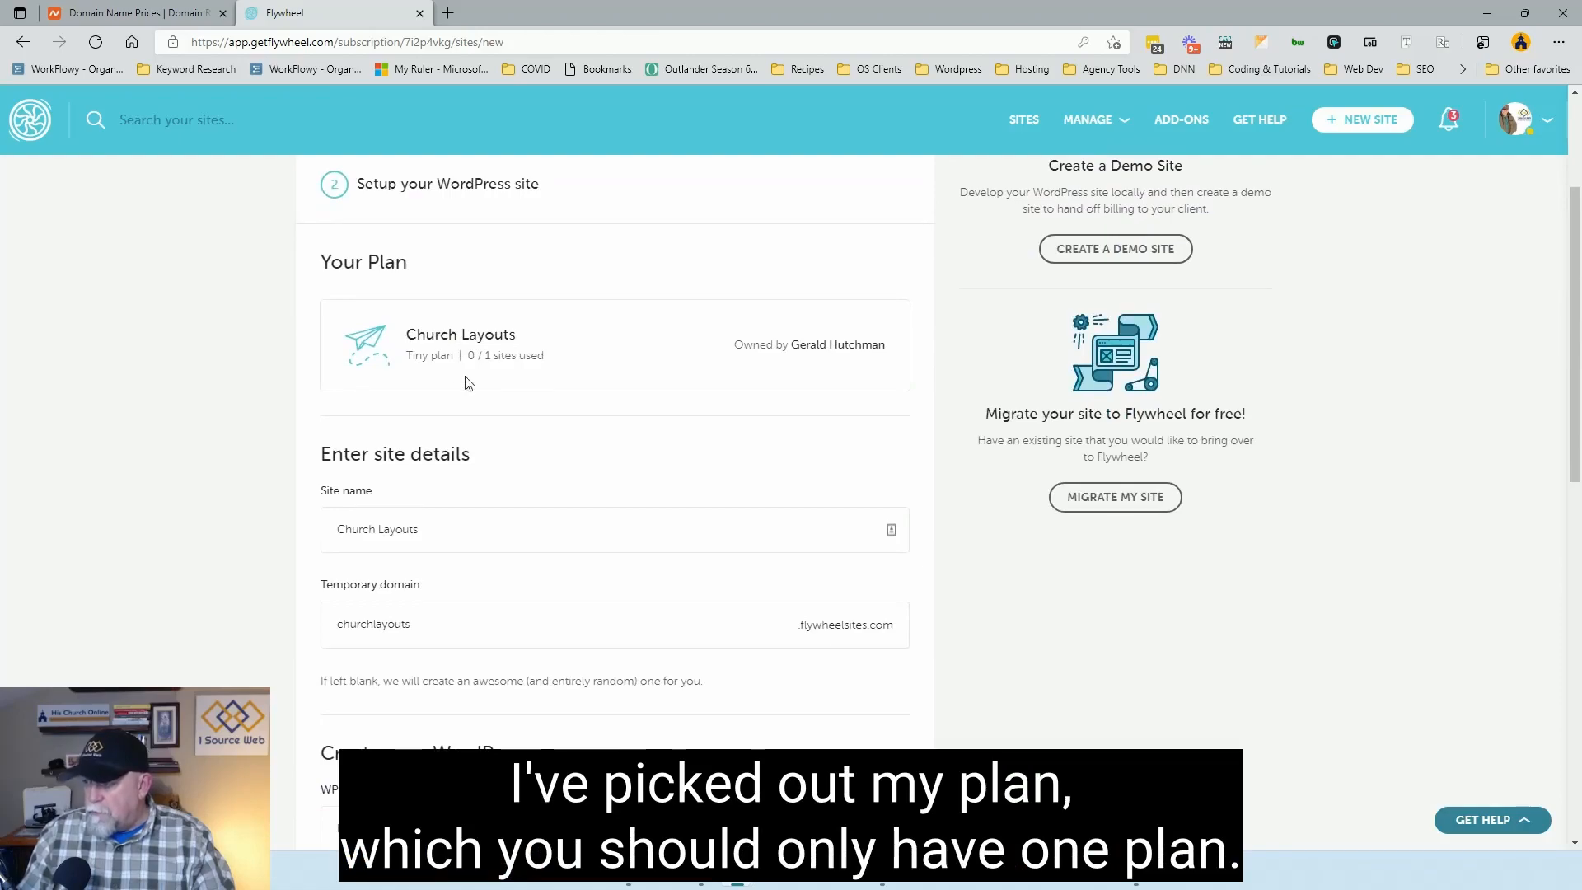
{"action": "scroll", "coordinate": [379, 475], "scroll_direction": "down", "scroll_amount": 2}
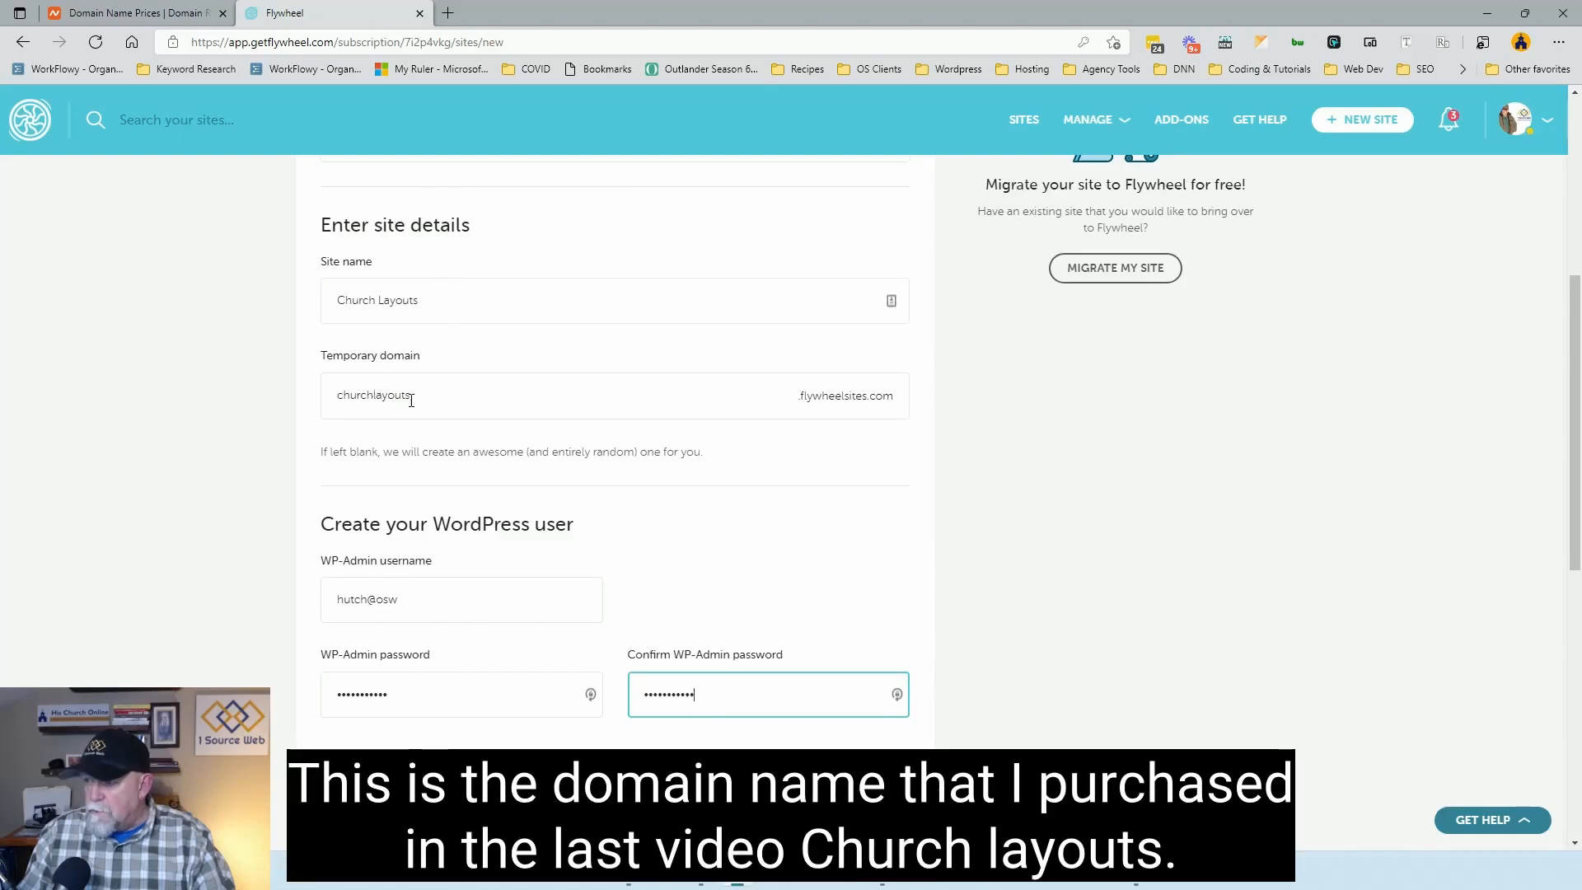
{"action": "left_click_drag", "start_coordinate": [412, 396], "coordinate": [334, 395]}
{"action": "left_click", "coordinate": [449, 410]}
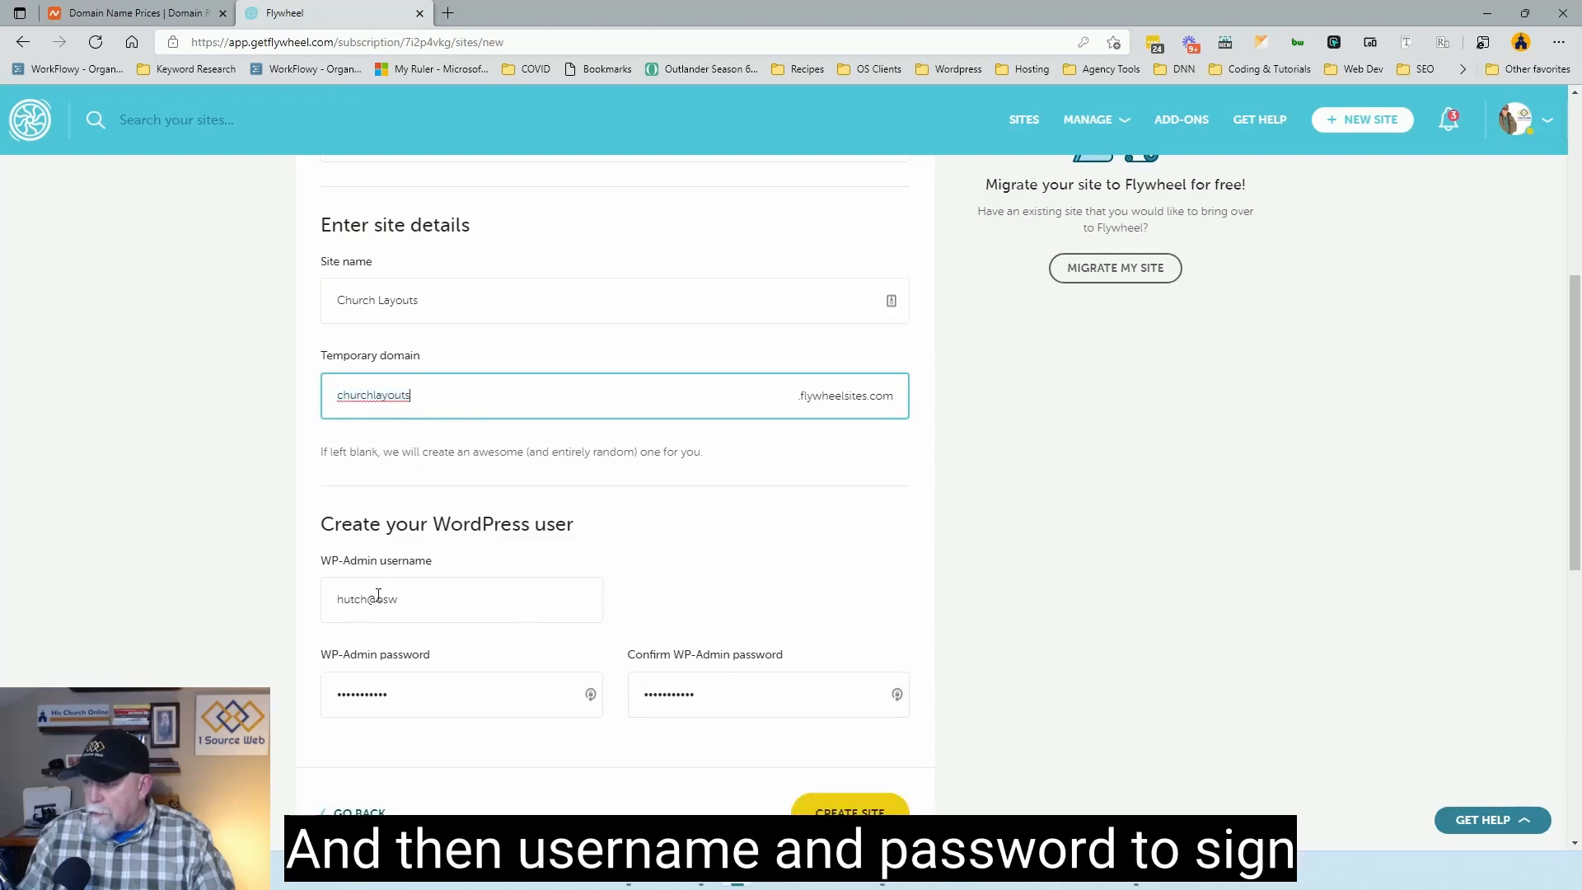
- Submit the form to create the Church Layouts site at churchlayouts.flywheelsites.com
{"action": "scroll", "coordinate": [724, 584], "scroll_direction": "down", "scroll_amount": 1}
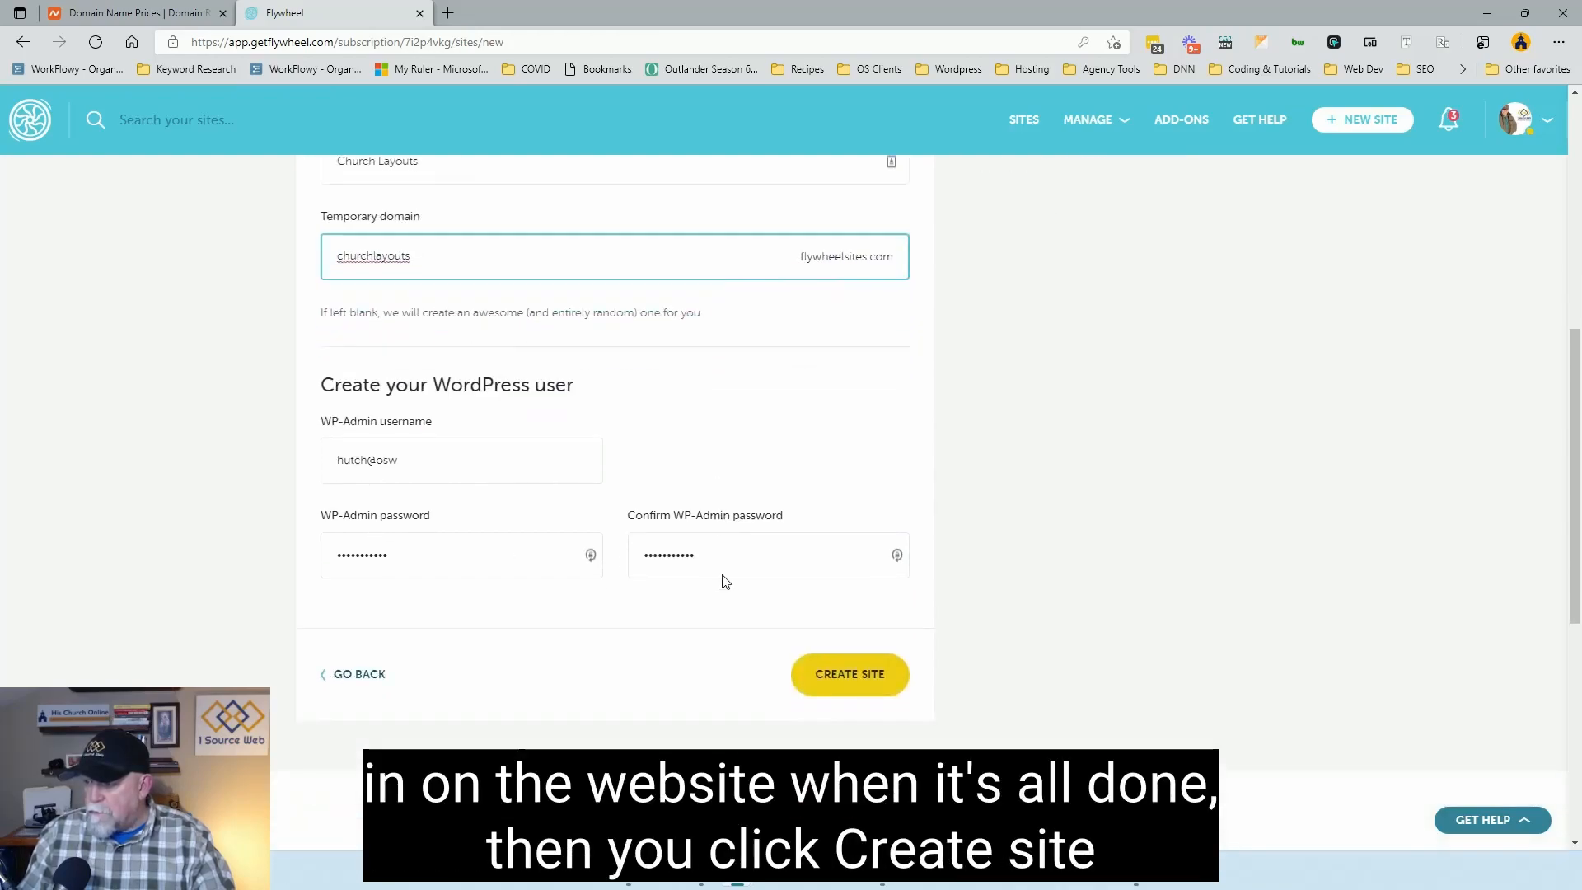
{"action": "scroll", "coordinate": [724, 583], "scroll_direction": "down", "scroll_amount": 1}
{"action": "left_click", "coordinate": [855, 587]}
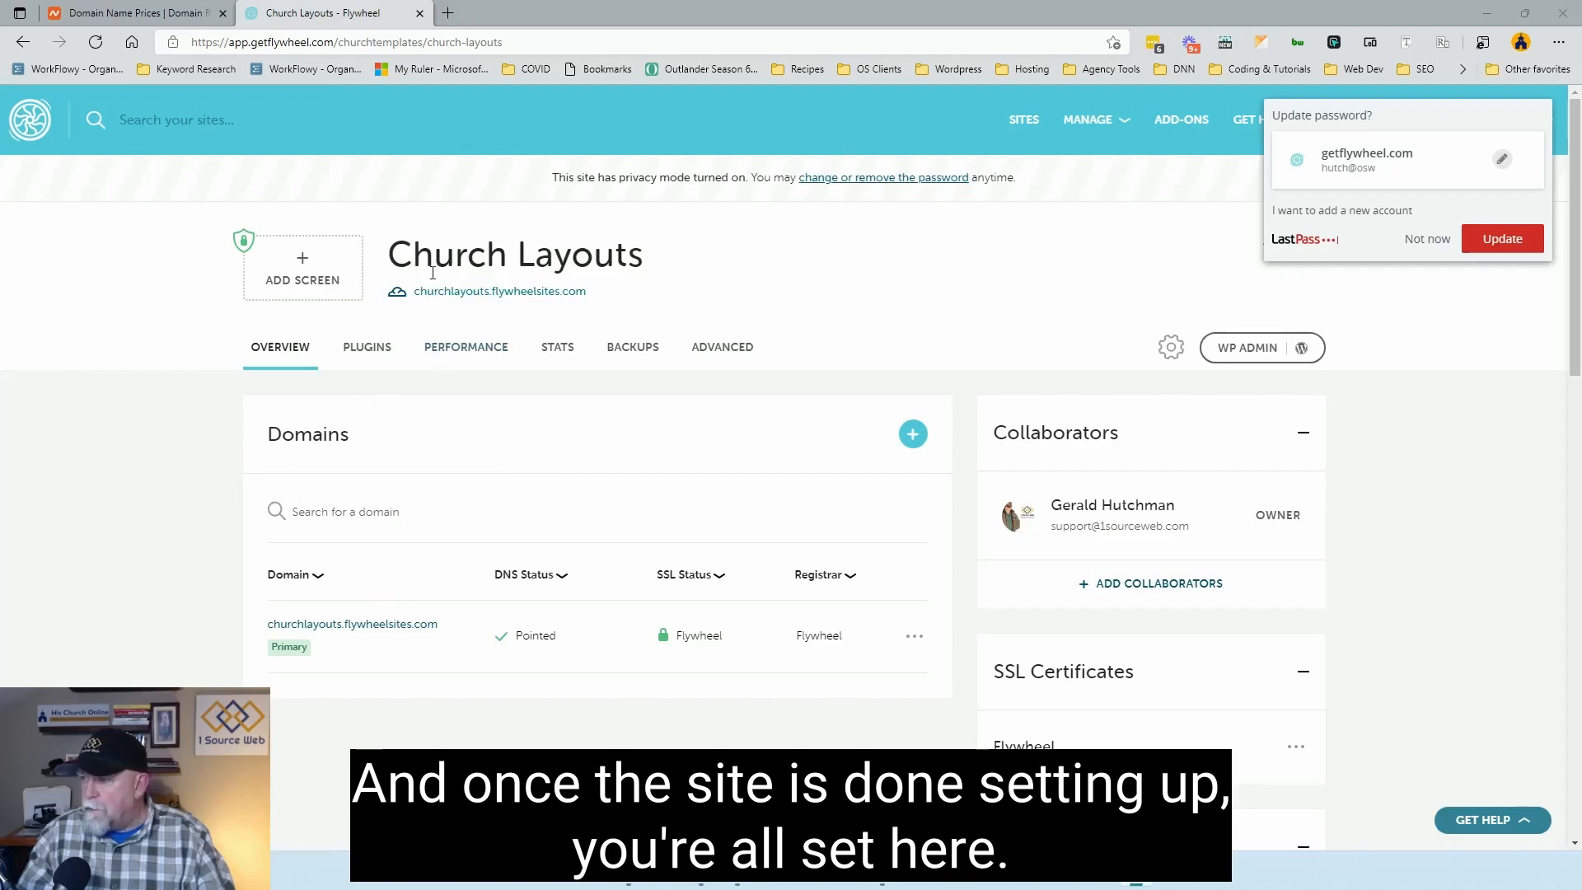
- Decline the saved-login update and scroll the Overview down to the Privacy Mode credentials
{"action": "left_click", "coordinate": [1427, 238]}
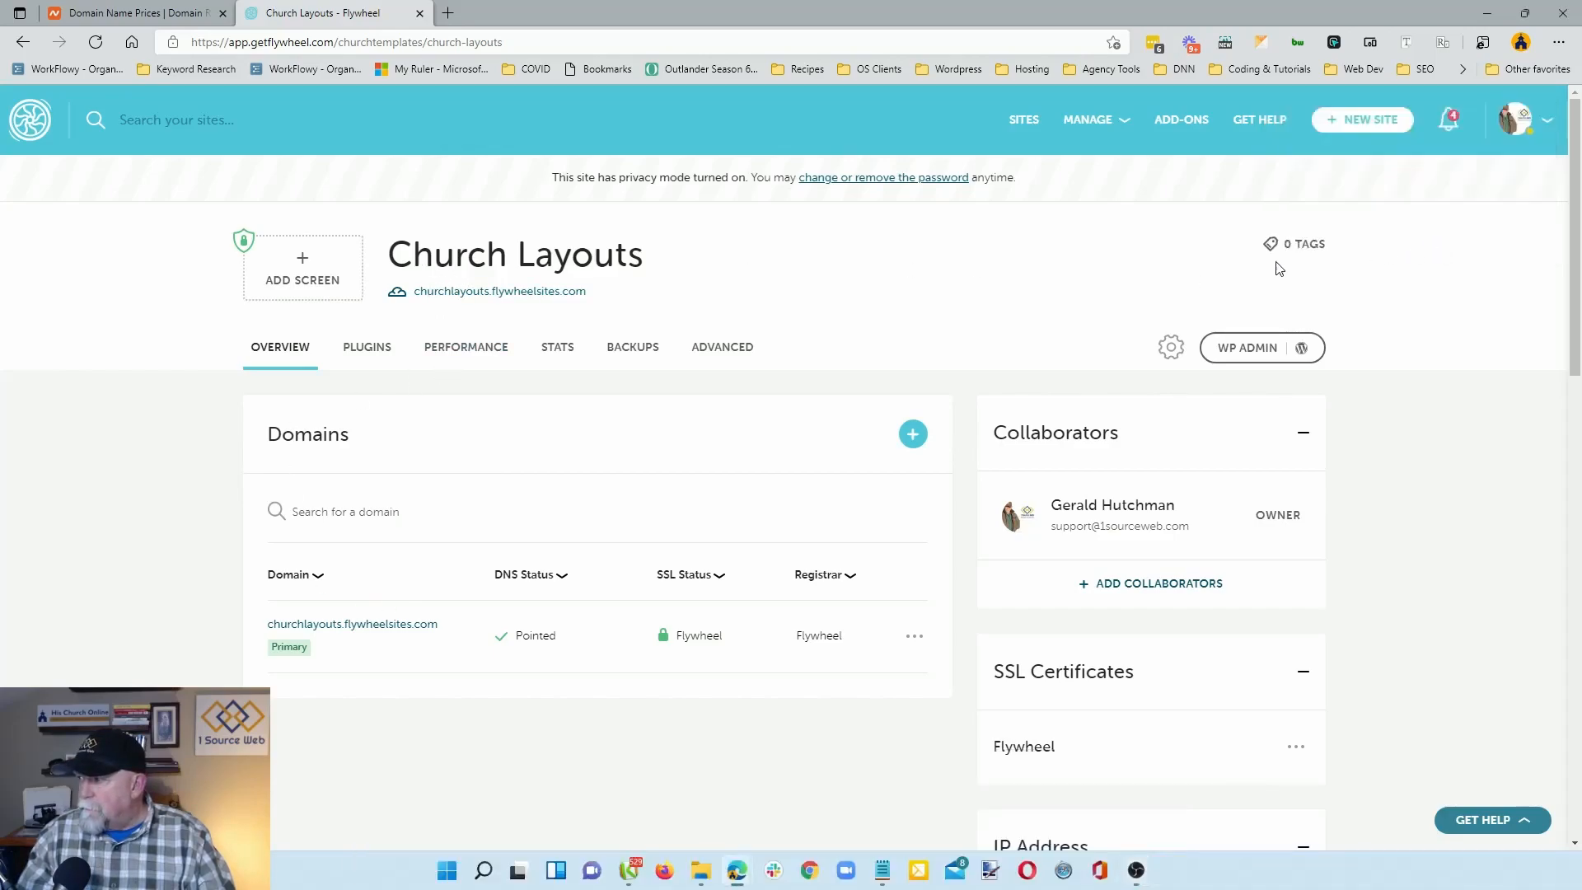
{"action": "scroll", "coordinate": [441, 283], "scroll_direction": "down", "scroll_amount": 1}
{"action": "scroll", "coordinate": [441, 283], "scroll_direction": "up", "scroll_amount": 1}
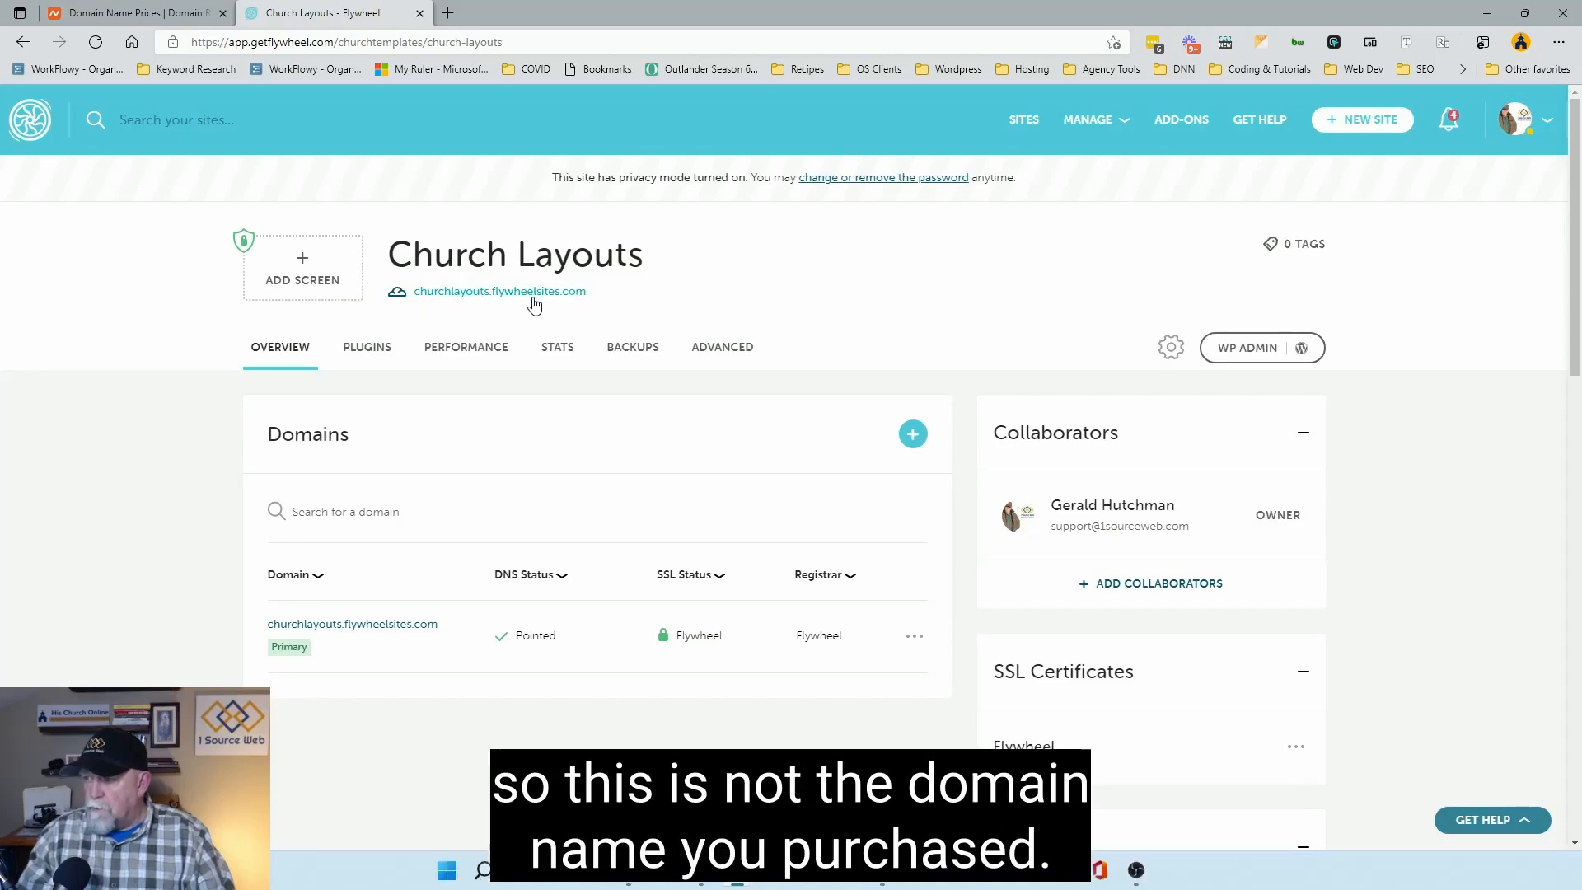
{"action": "scroll", "coordinate": [534, 306], "scroll_direction": "down", "scroll_amount": 1}
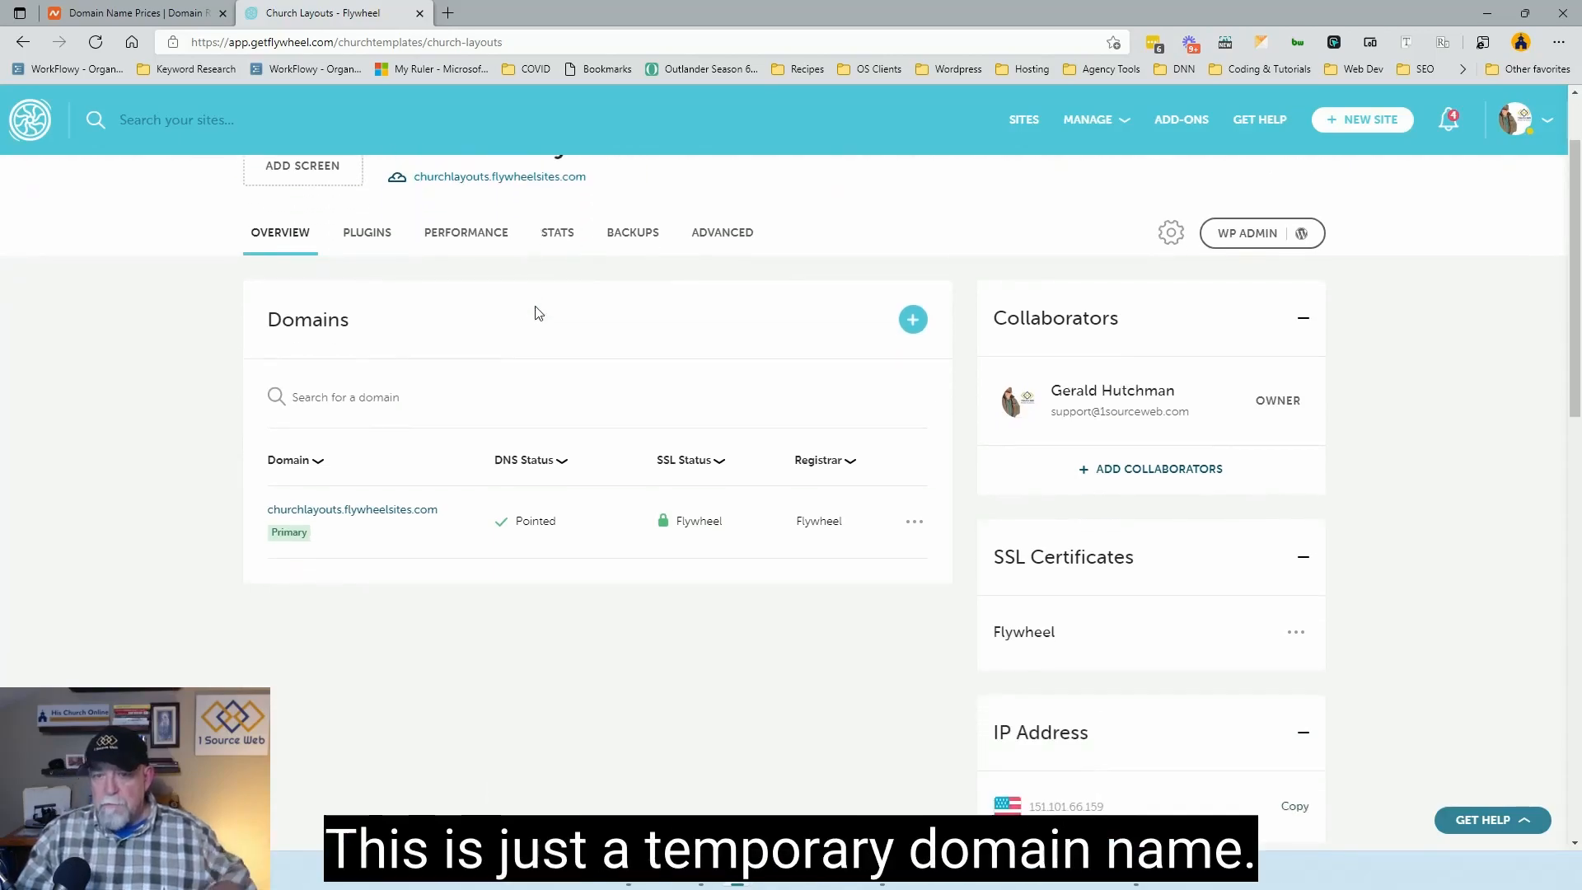
{"action": "scroll", "coordinate": [537, 312], "scroll_direction": "down", "scroll_amount": 1}
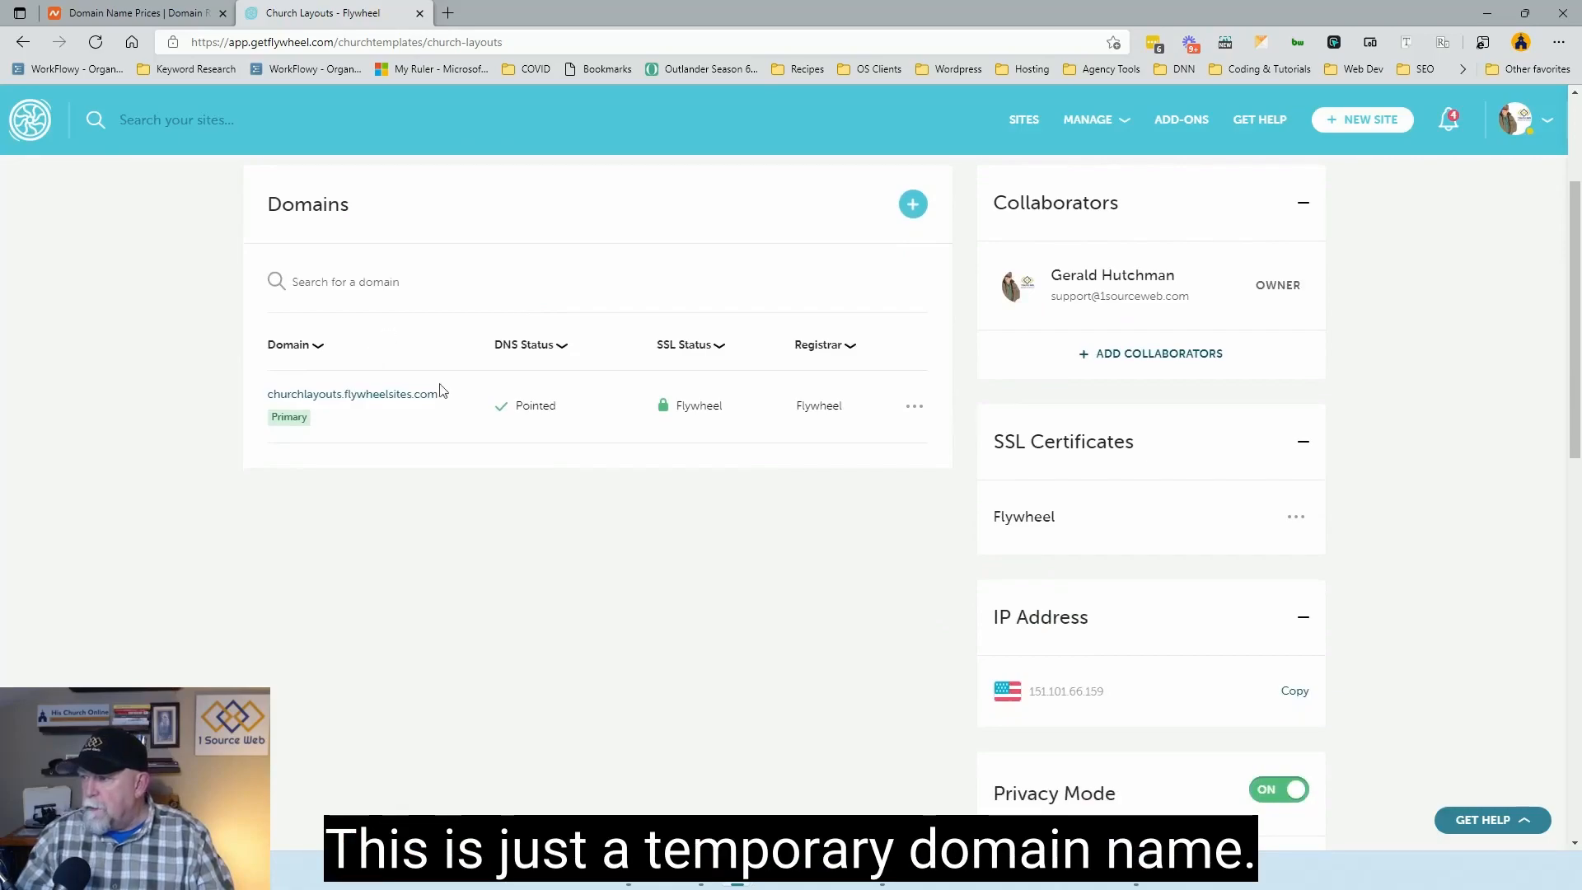
{"action": "scroll", "coordinate": [784, 388], "scroll_direction": "down", "scroll_amount": 2}
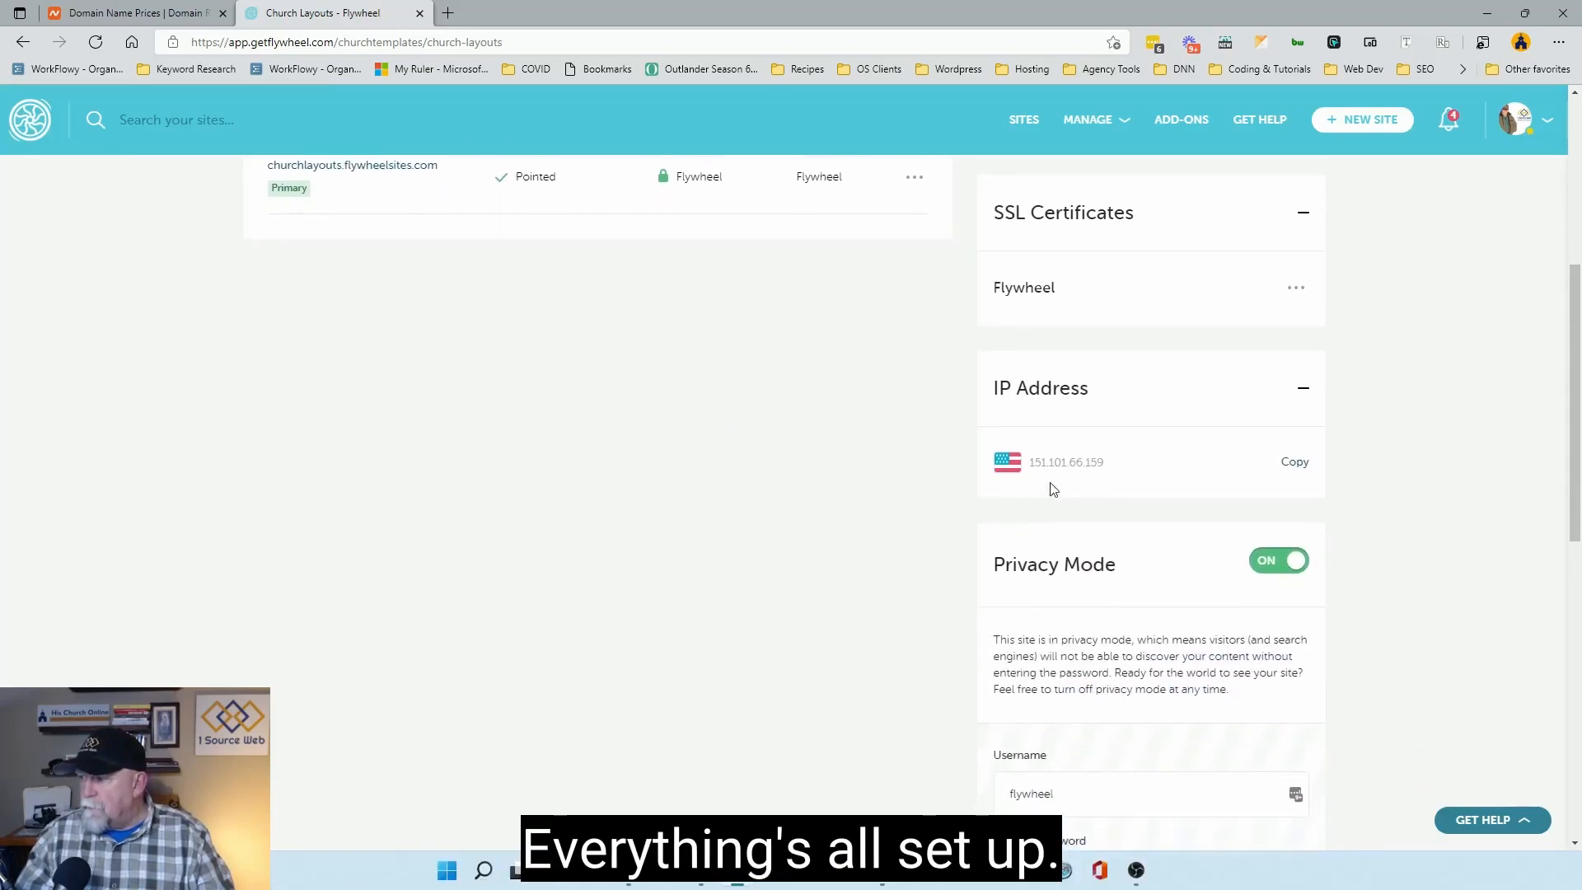
{"action": "scroll", "coordinate": [1057, 470], "scroll_direction": "down", "scroll_amount": 2}
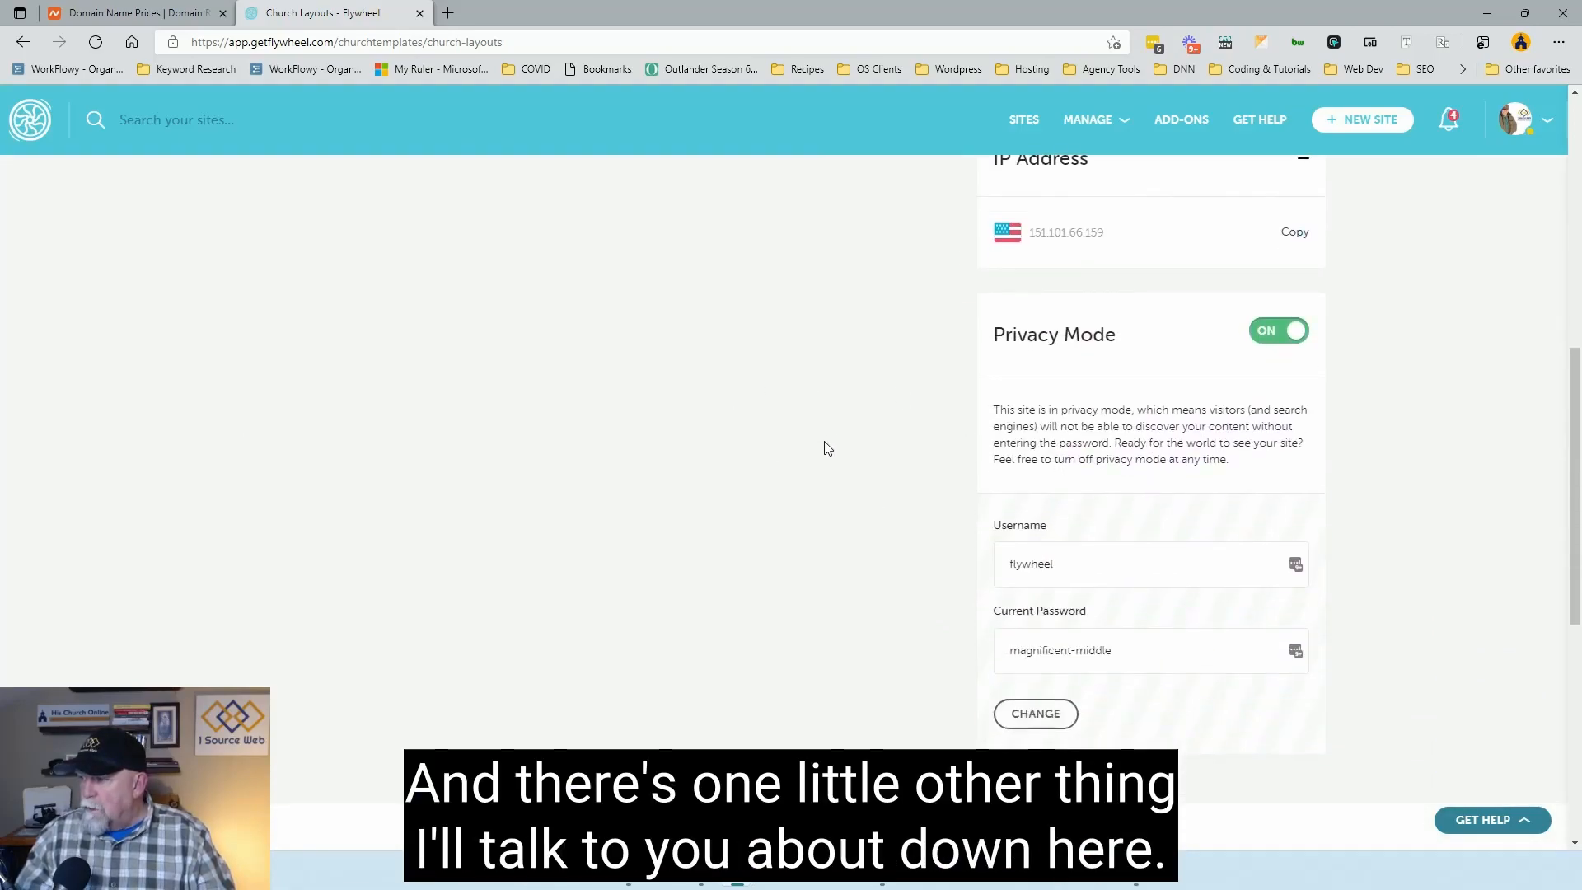
{"action": "scroll", "coordinate": [1110, 375], "scroll_direction": "down", "scroll_amount": 1}
{"action": "scroll", "coordinate": [1030, 326], "scroll_direction": "up", "scroll_amount": 1}
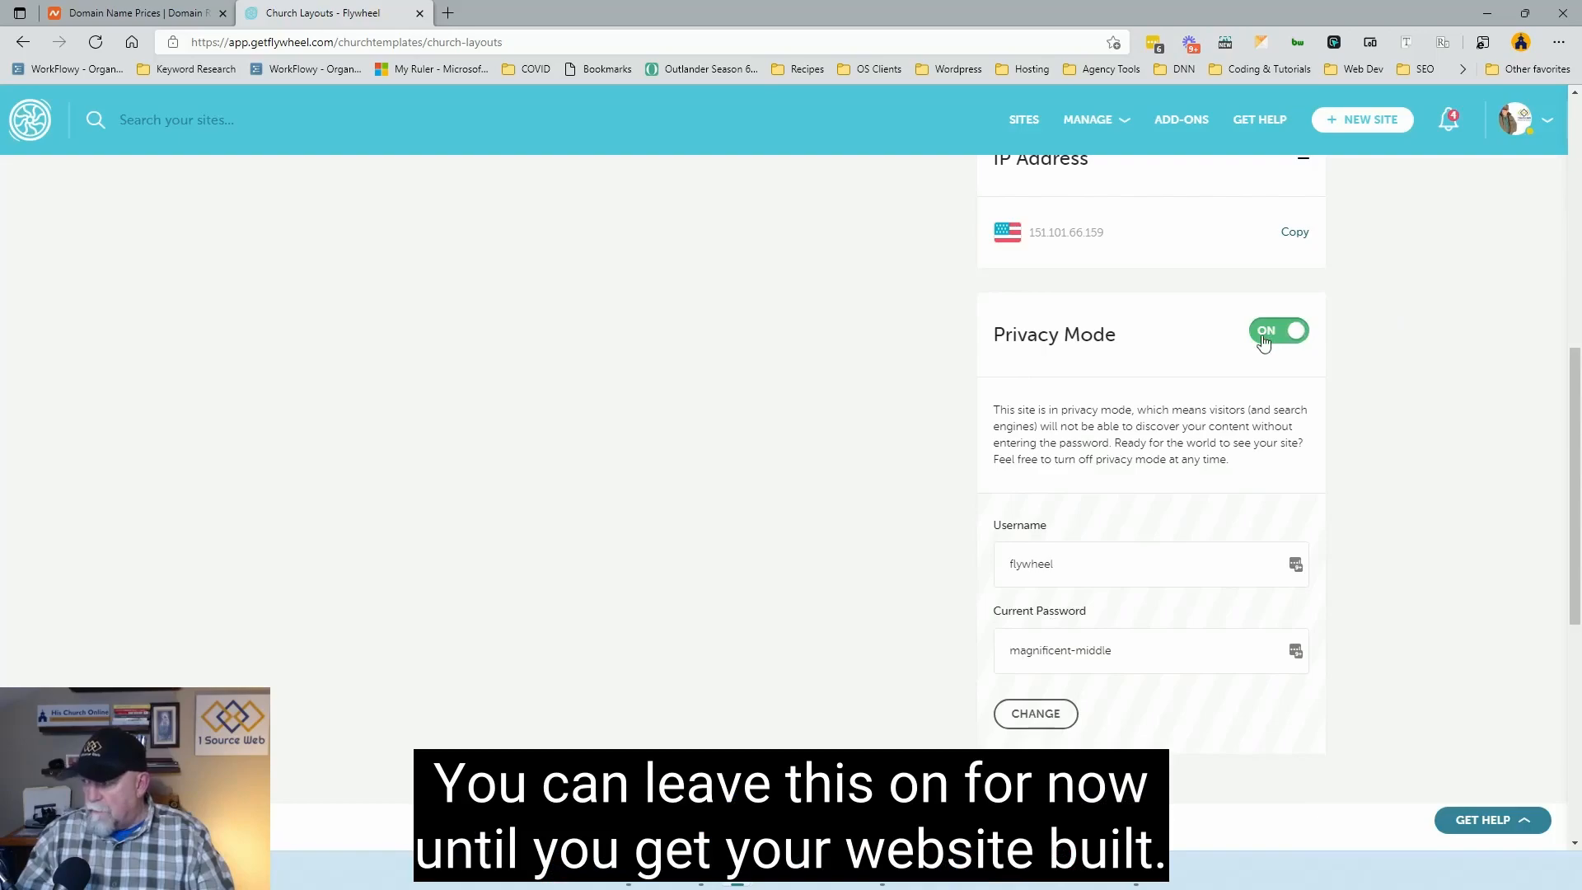
{"action": "scroll", "coordinate": [692, 450], "scroll_direction": "up", "scroll_amount": 7}
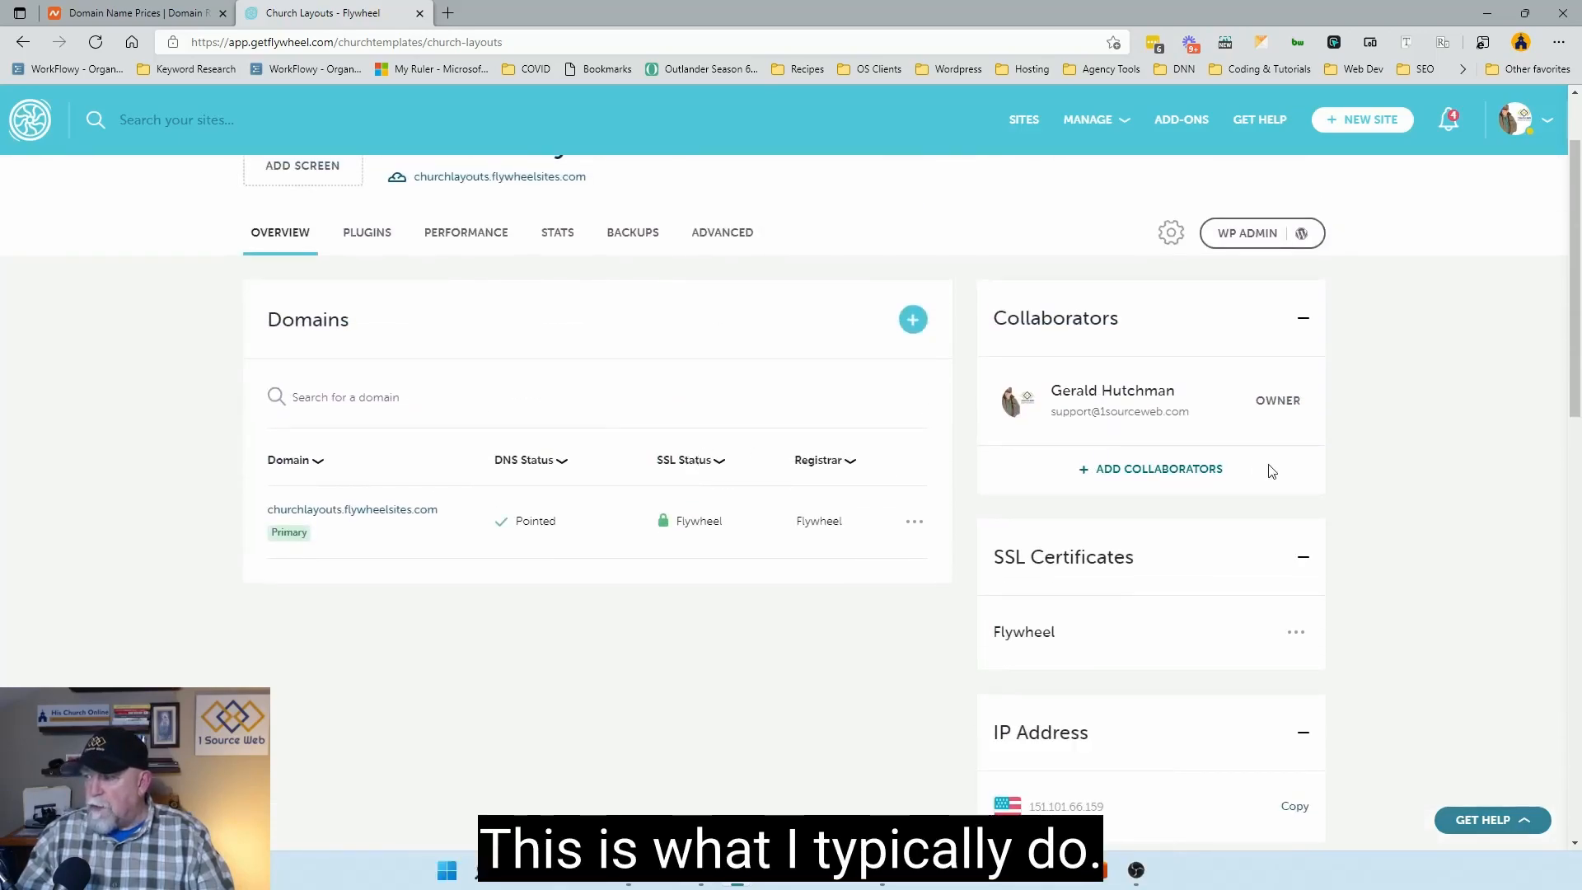
{"action": "scroll", "coordinate": [1270, 472], "scroll_direction": "down", "scroll_amount": 7}
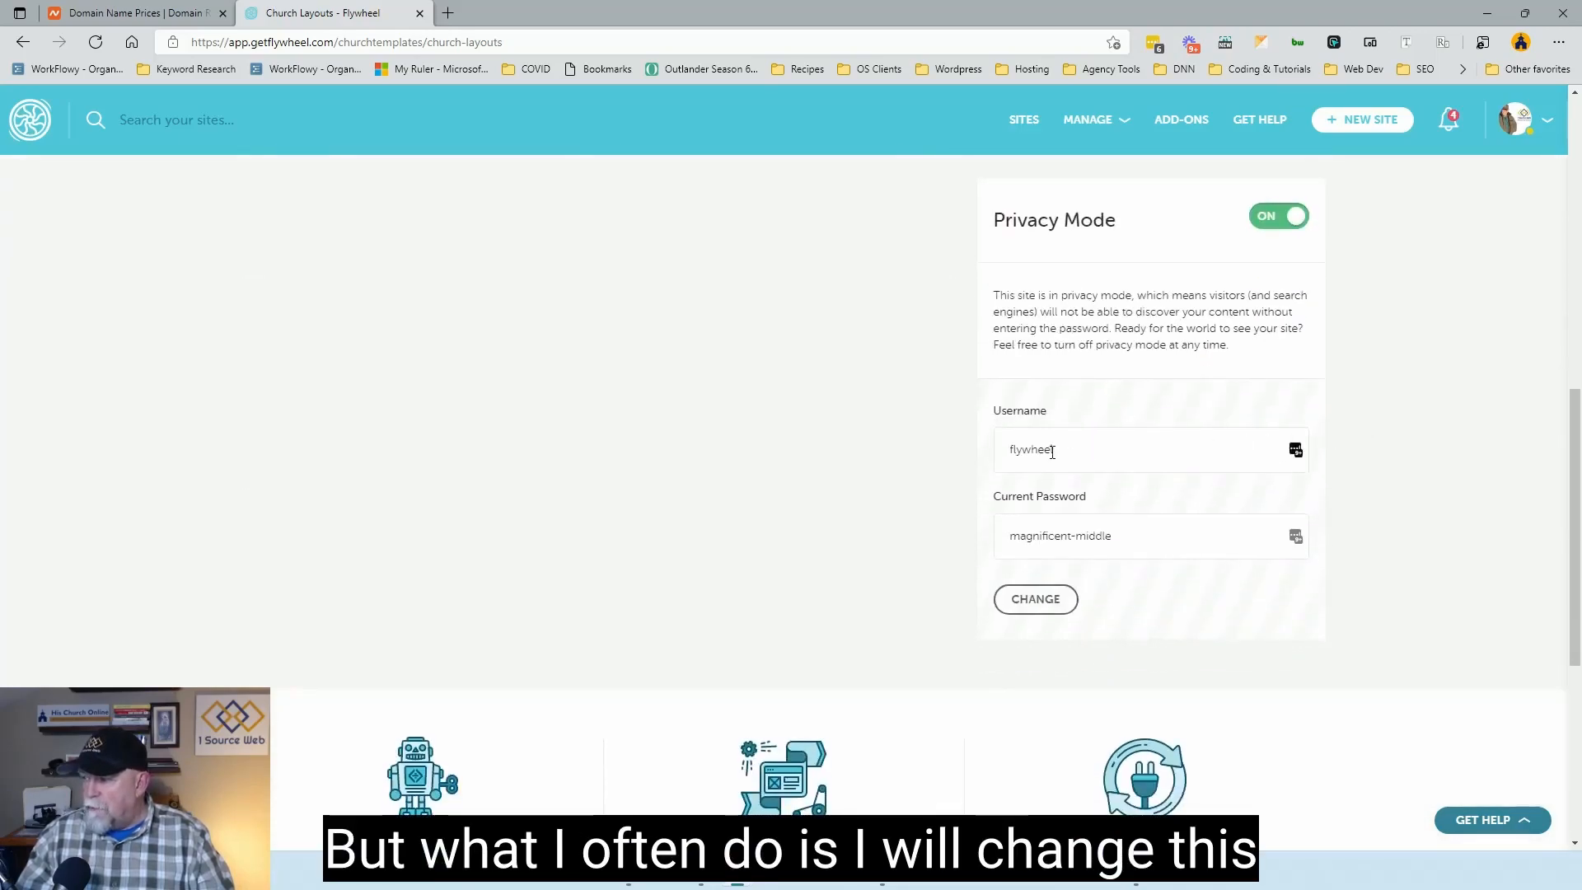
- Replace Church Layouts' Privacy Mode username and password, save them, and refresh the overview
{"action": "left_click_drag", "start_coordinate": [1055, 449], "coordinate": [976, 453]}
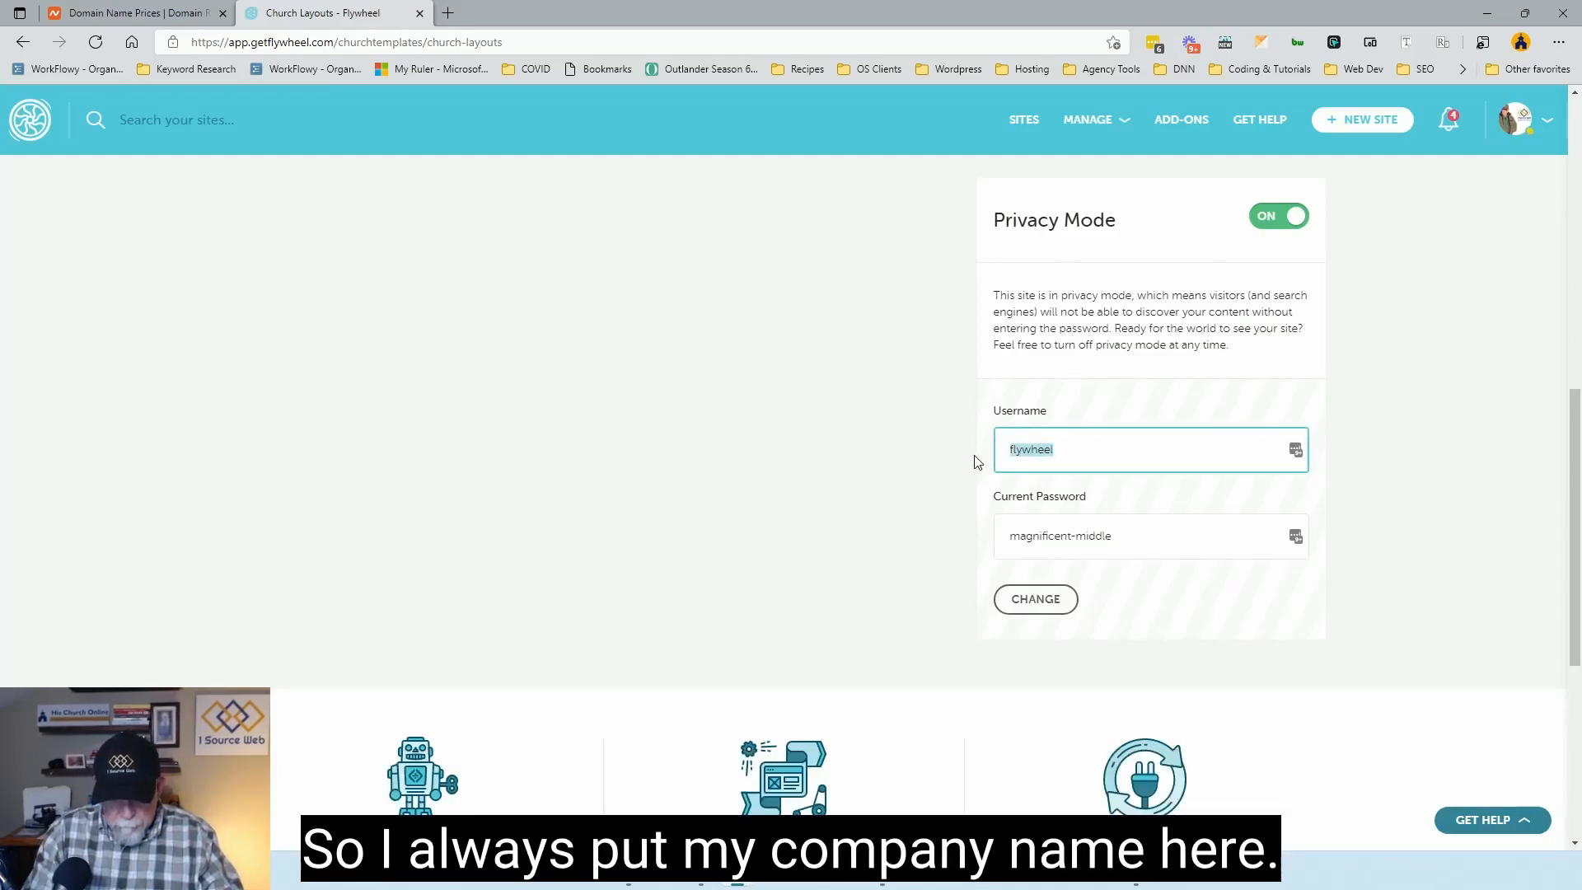
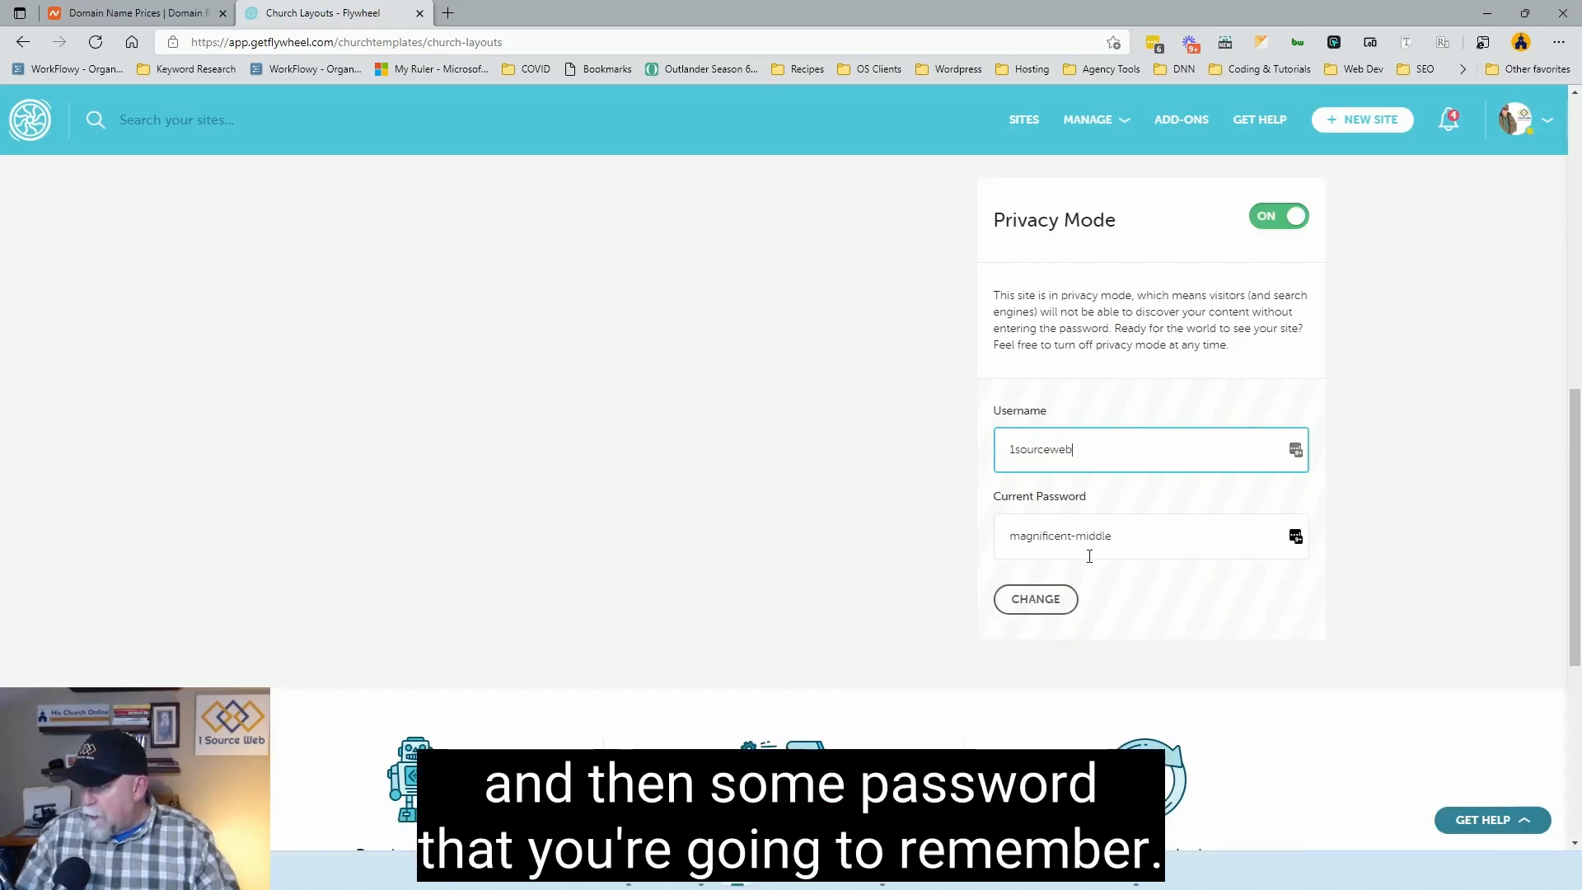
{"action": "key", "text": "Tab"}
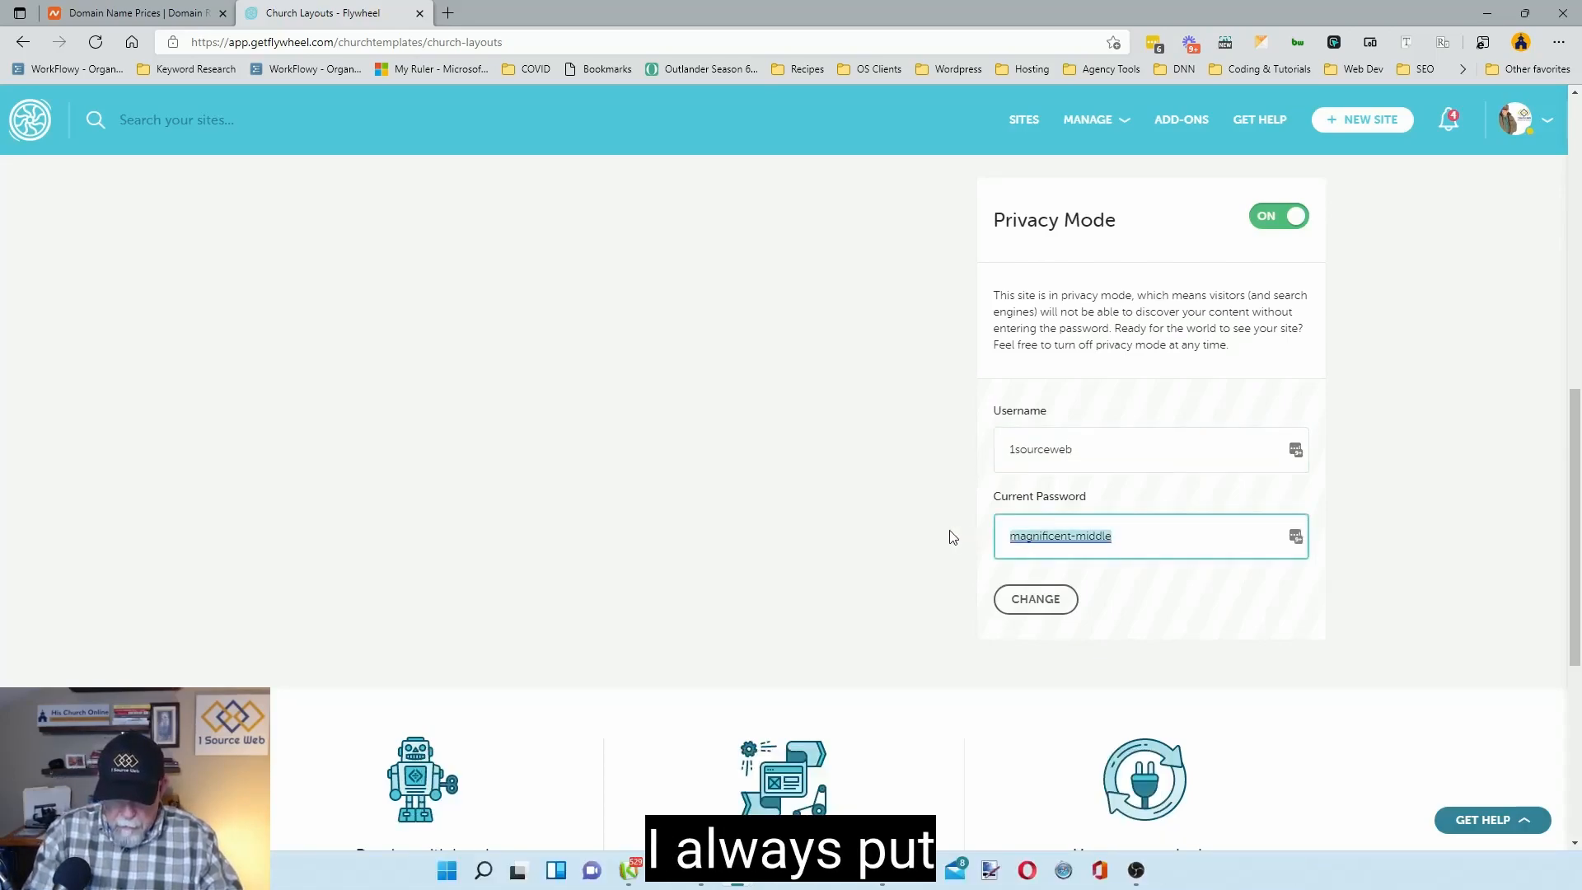
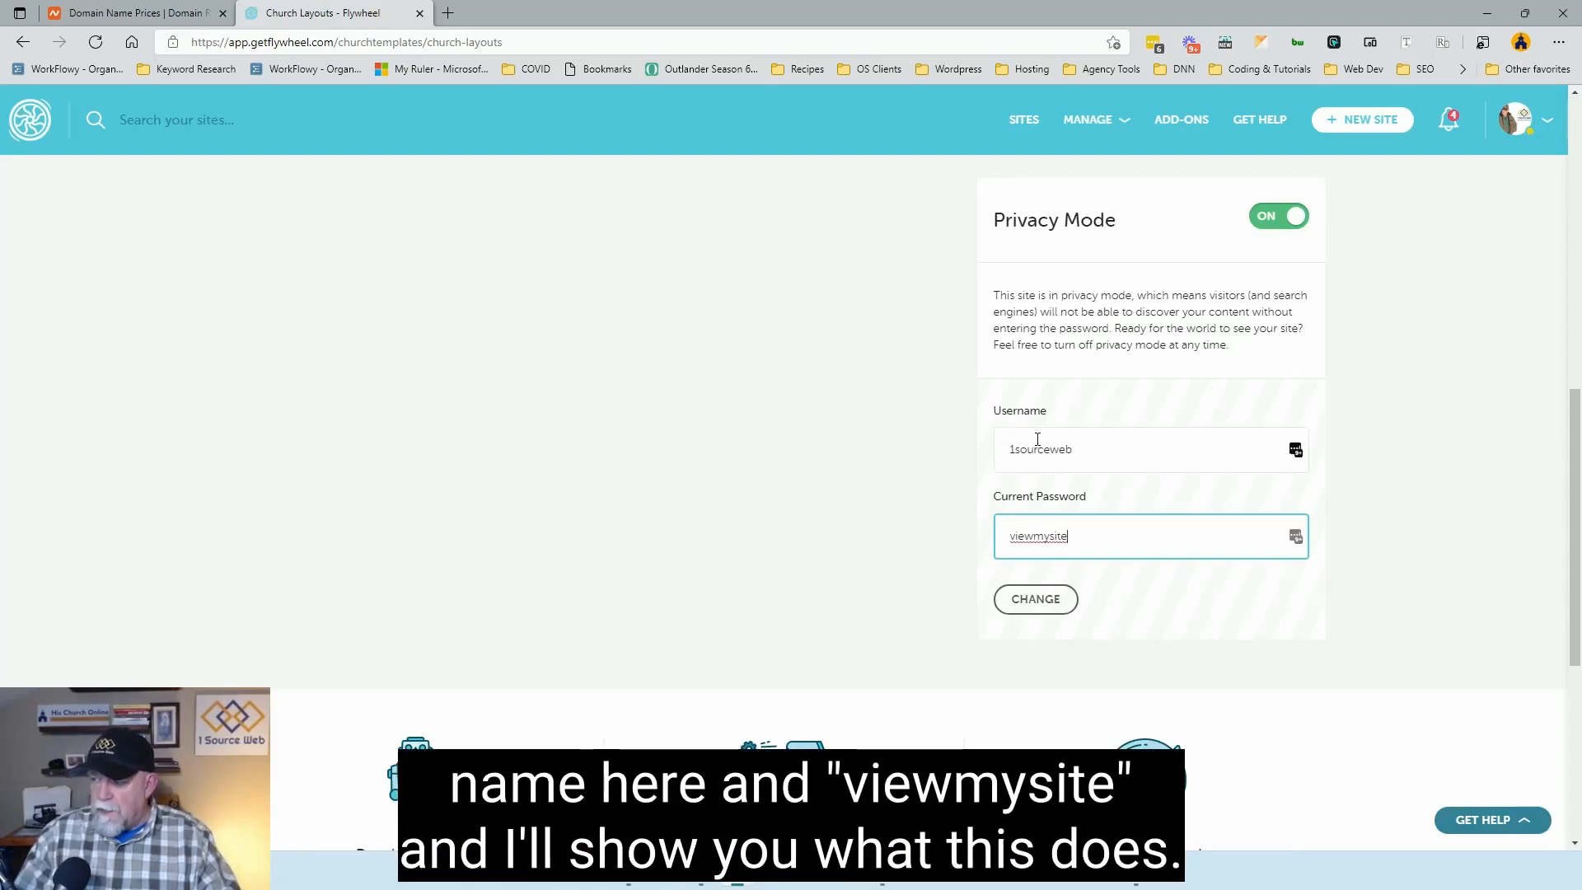
{"action": "left_click", "coordinate": [1021, 614]}
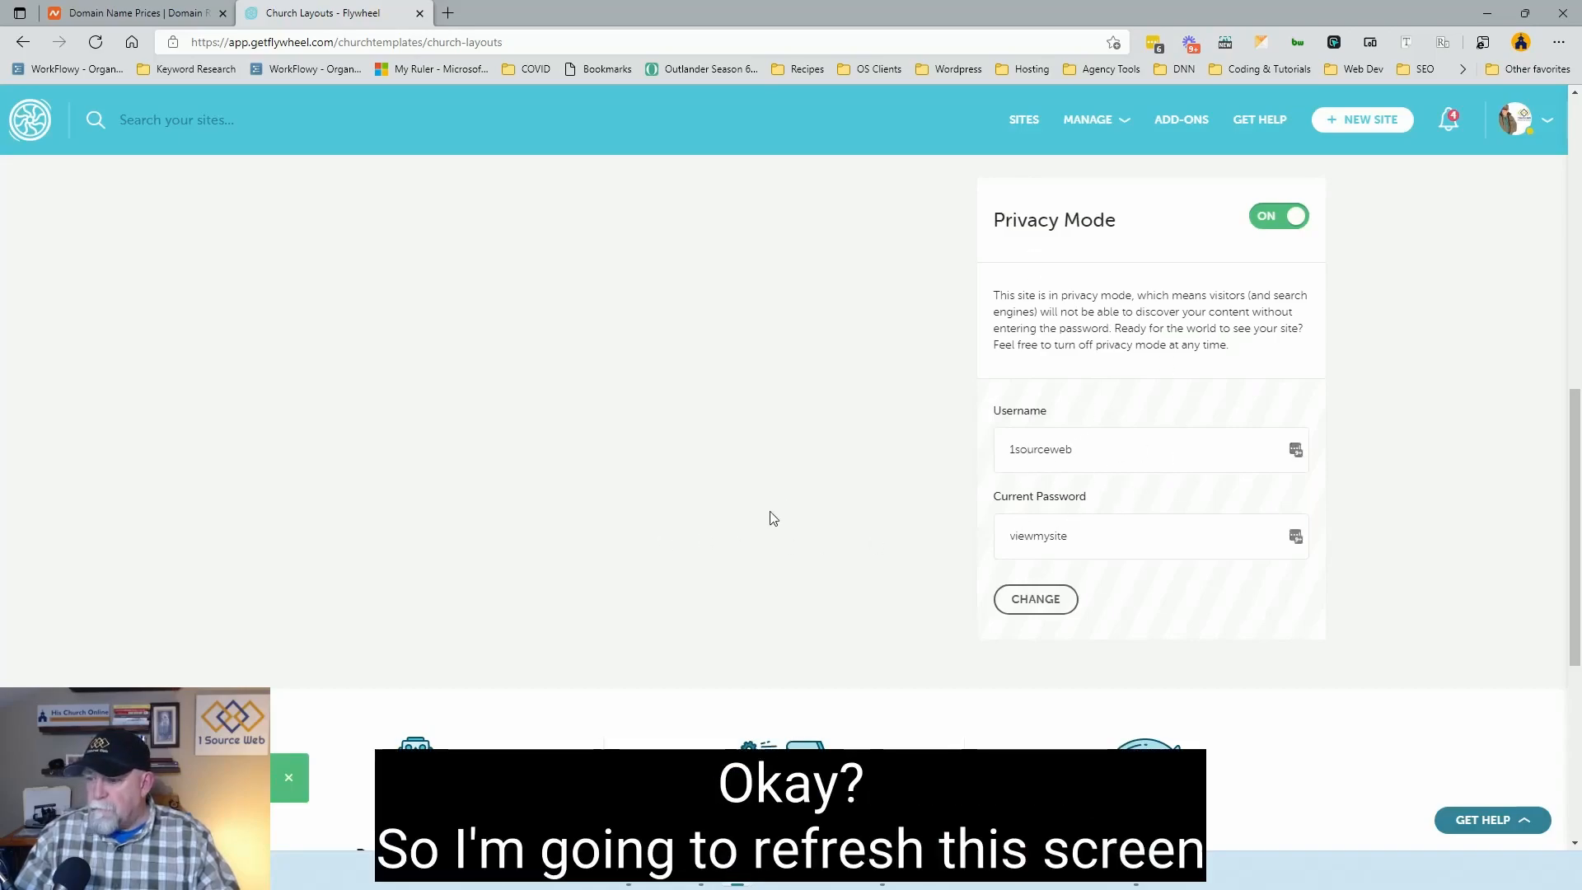
{"action": "left_click", "coordinate": [95, 42]}
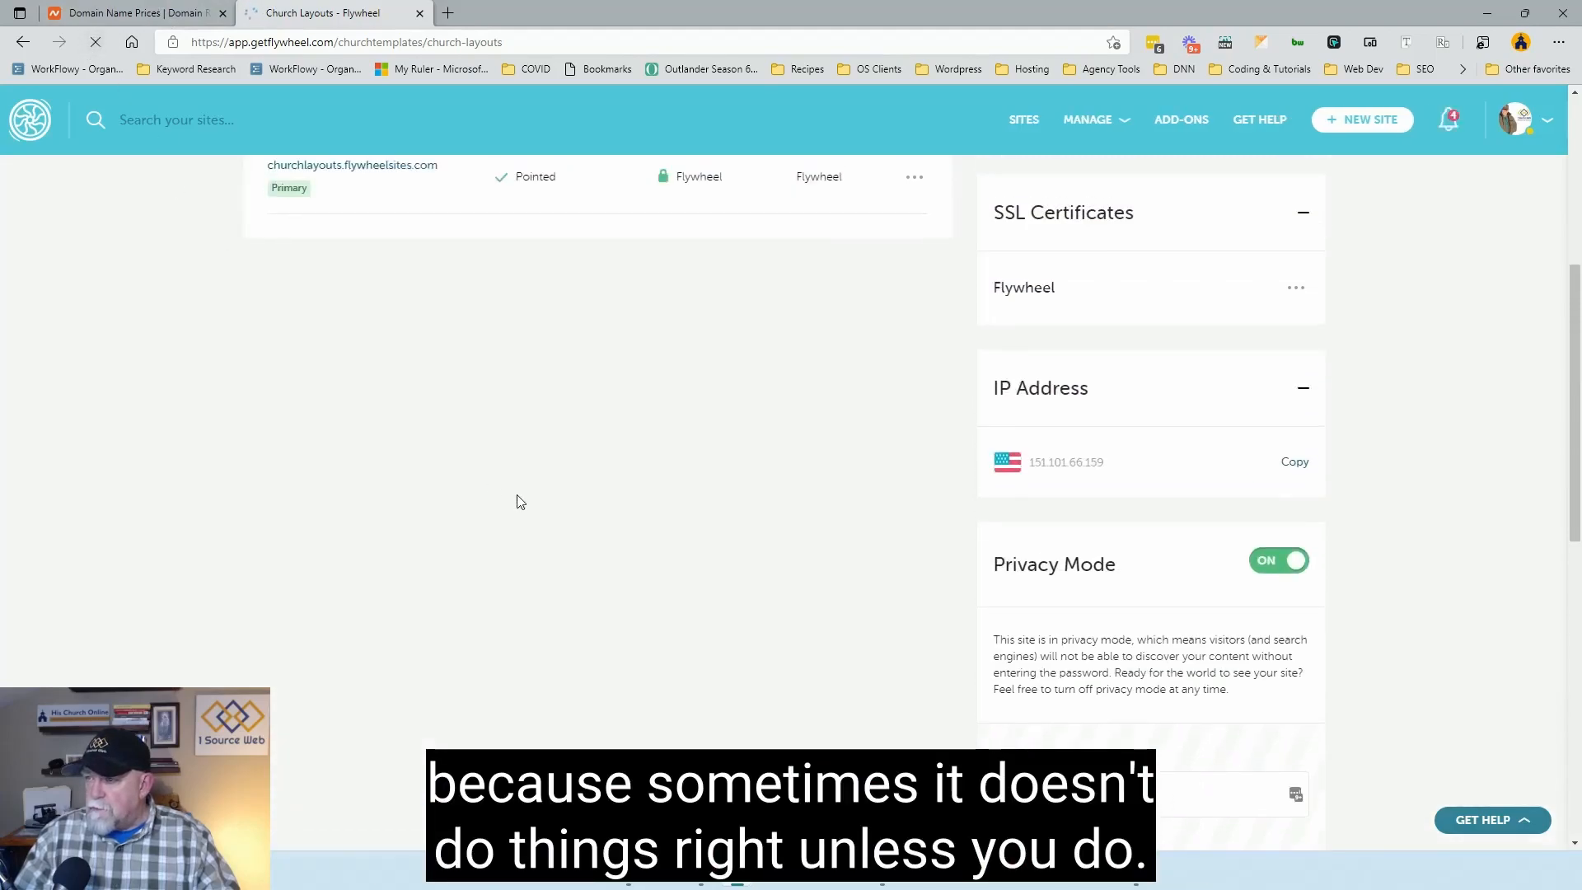
{"action": "scroll", "coordinate": [615, 533], "scroll_direction": "up", "scroll_amount": 5}
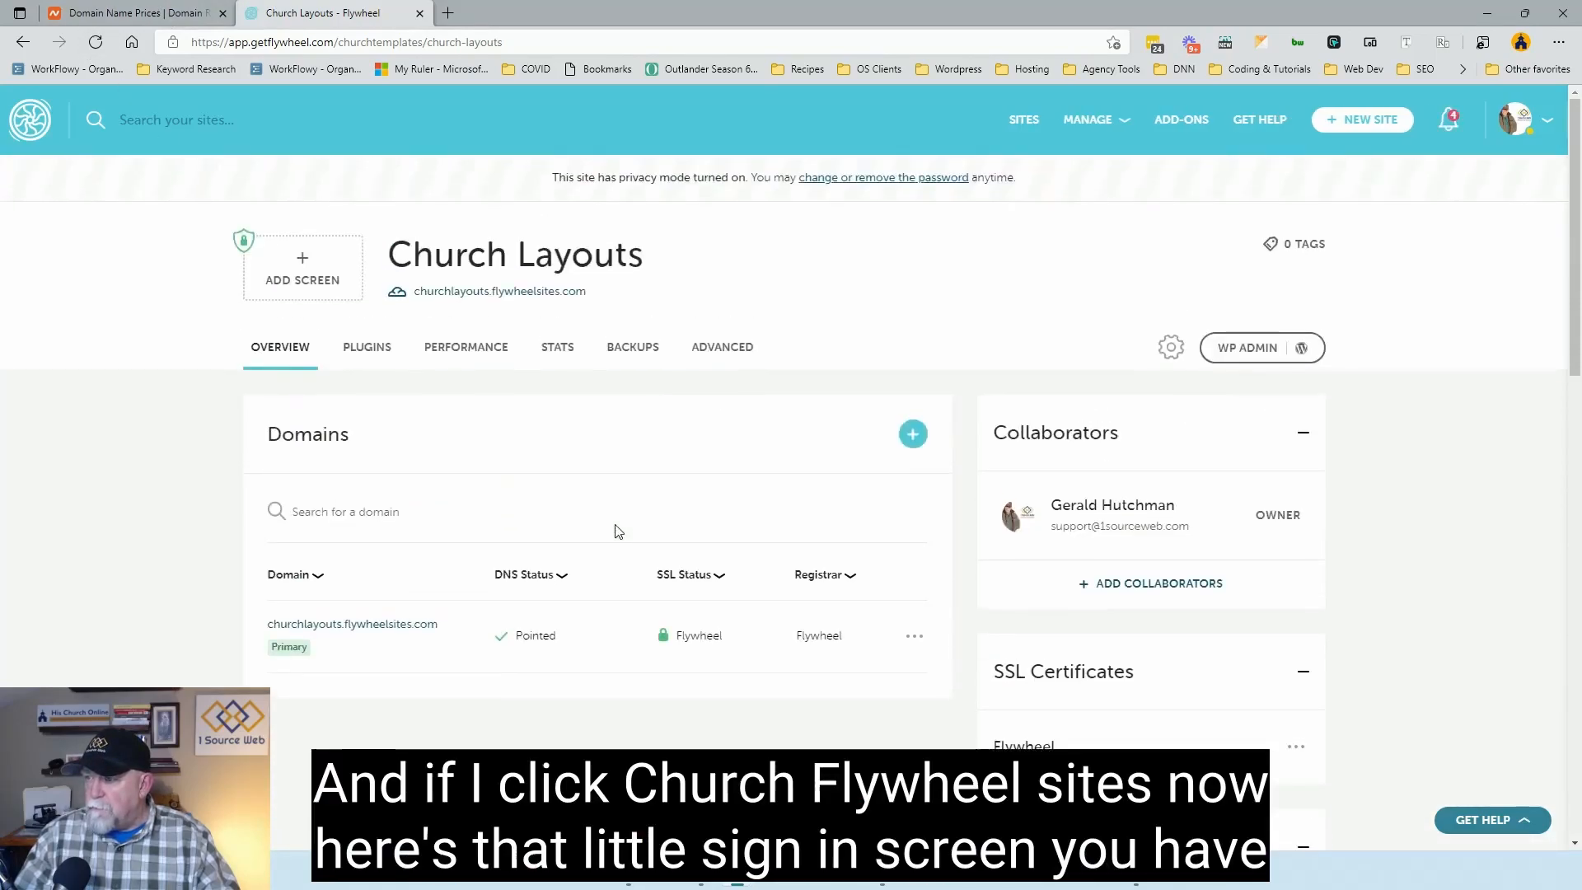
- Open churchlayouts.flywheelsites.com and sign in with the new privacy-mode username and password
{"action": "left_click", "coordinate": [485, 294]}
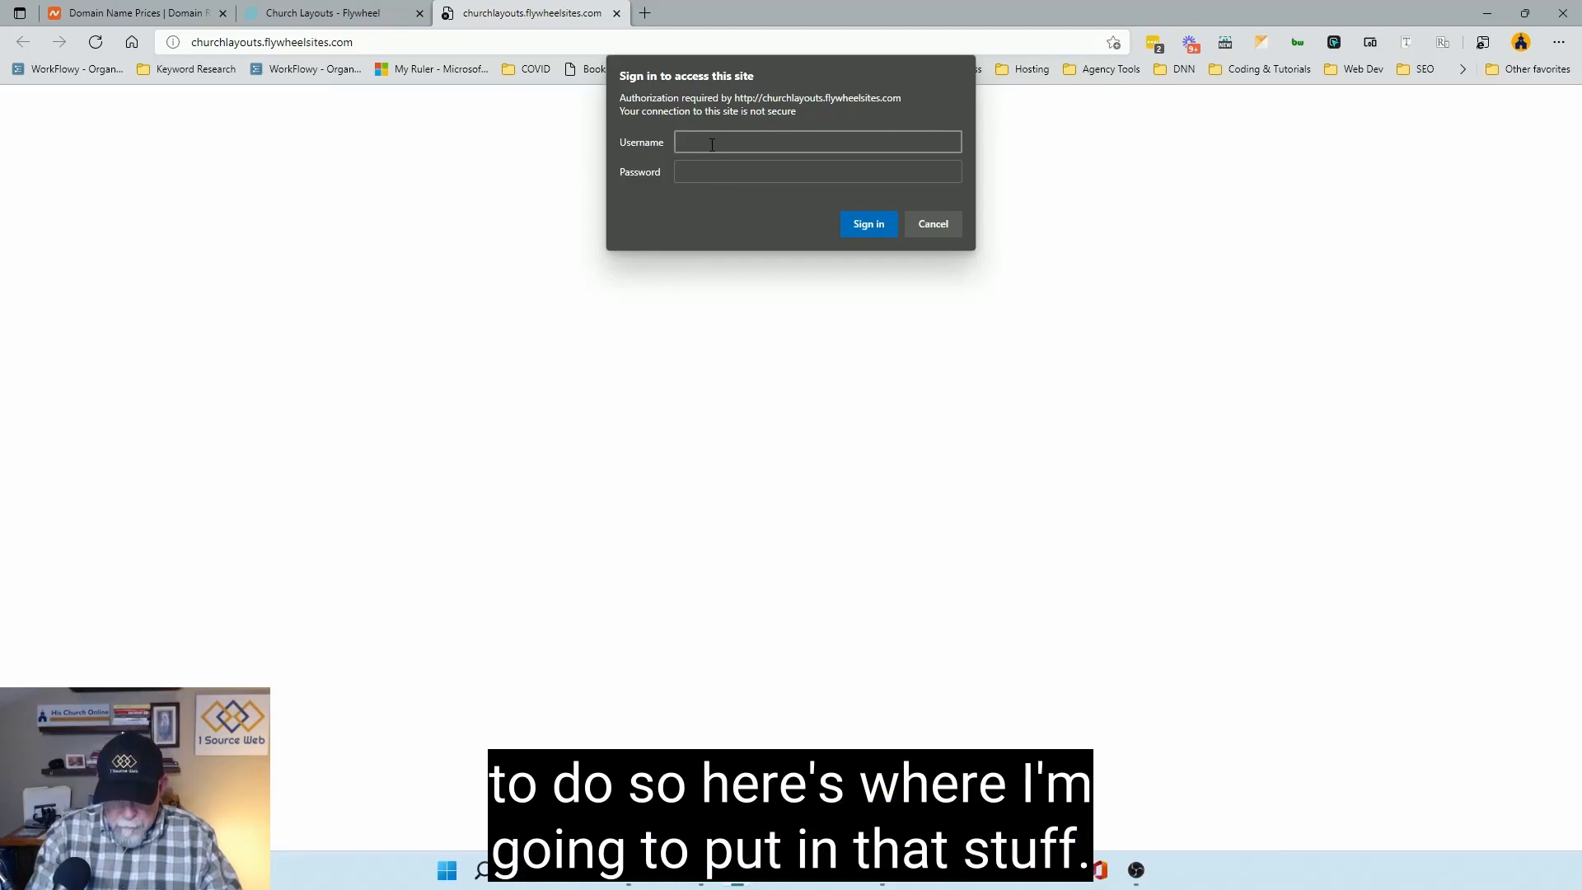
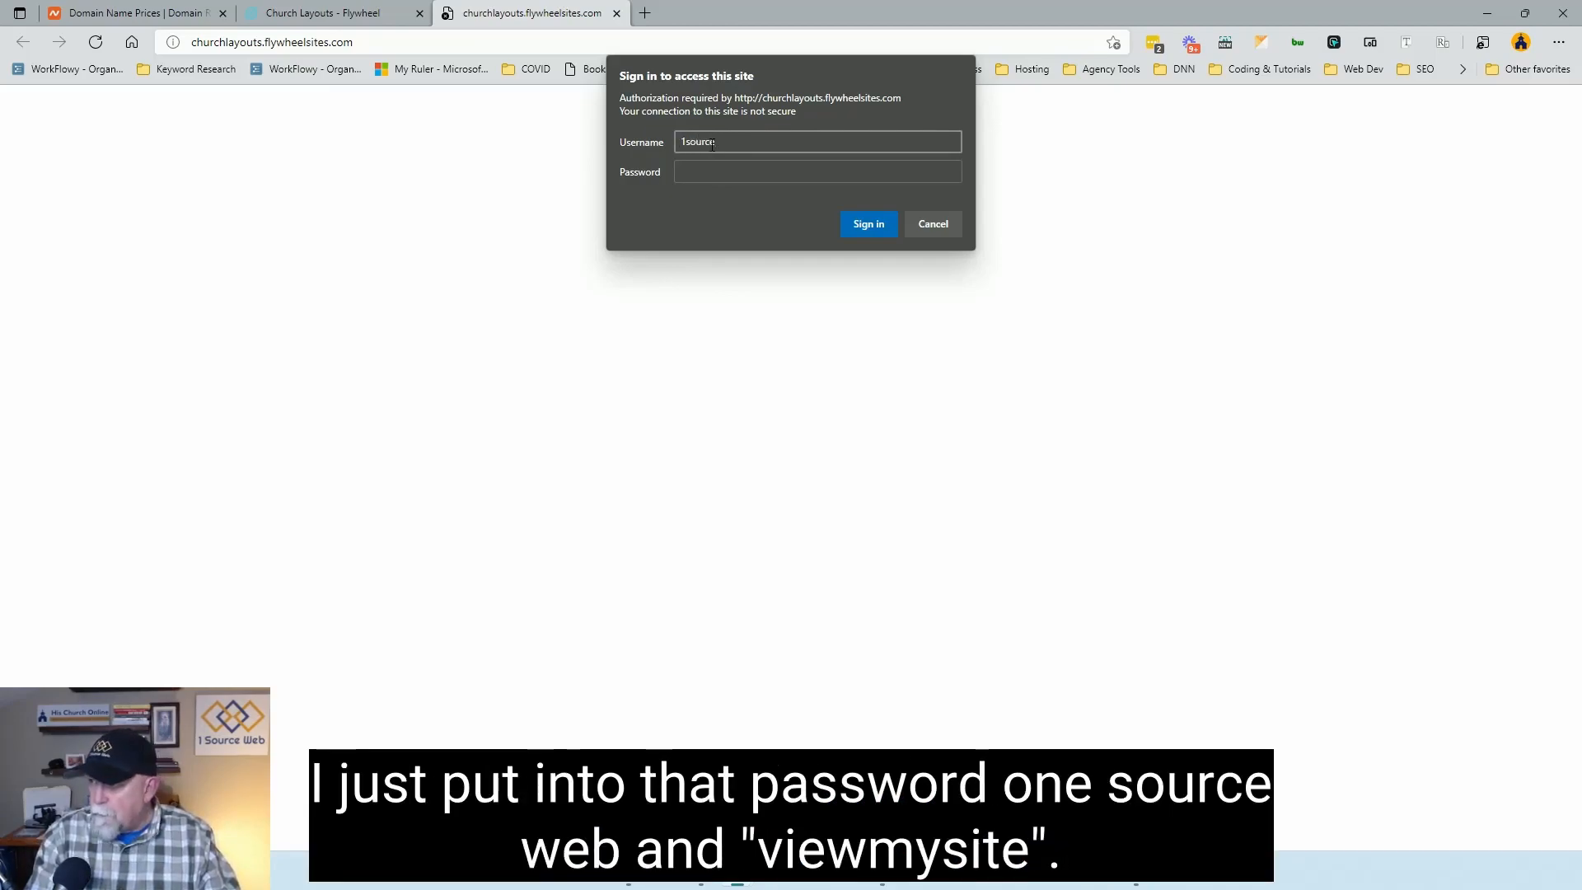
{"action": "key", "text": "Tab"}
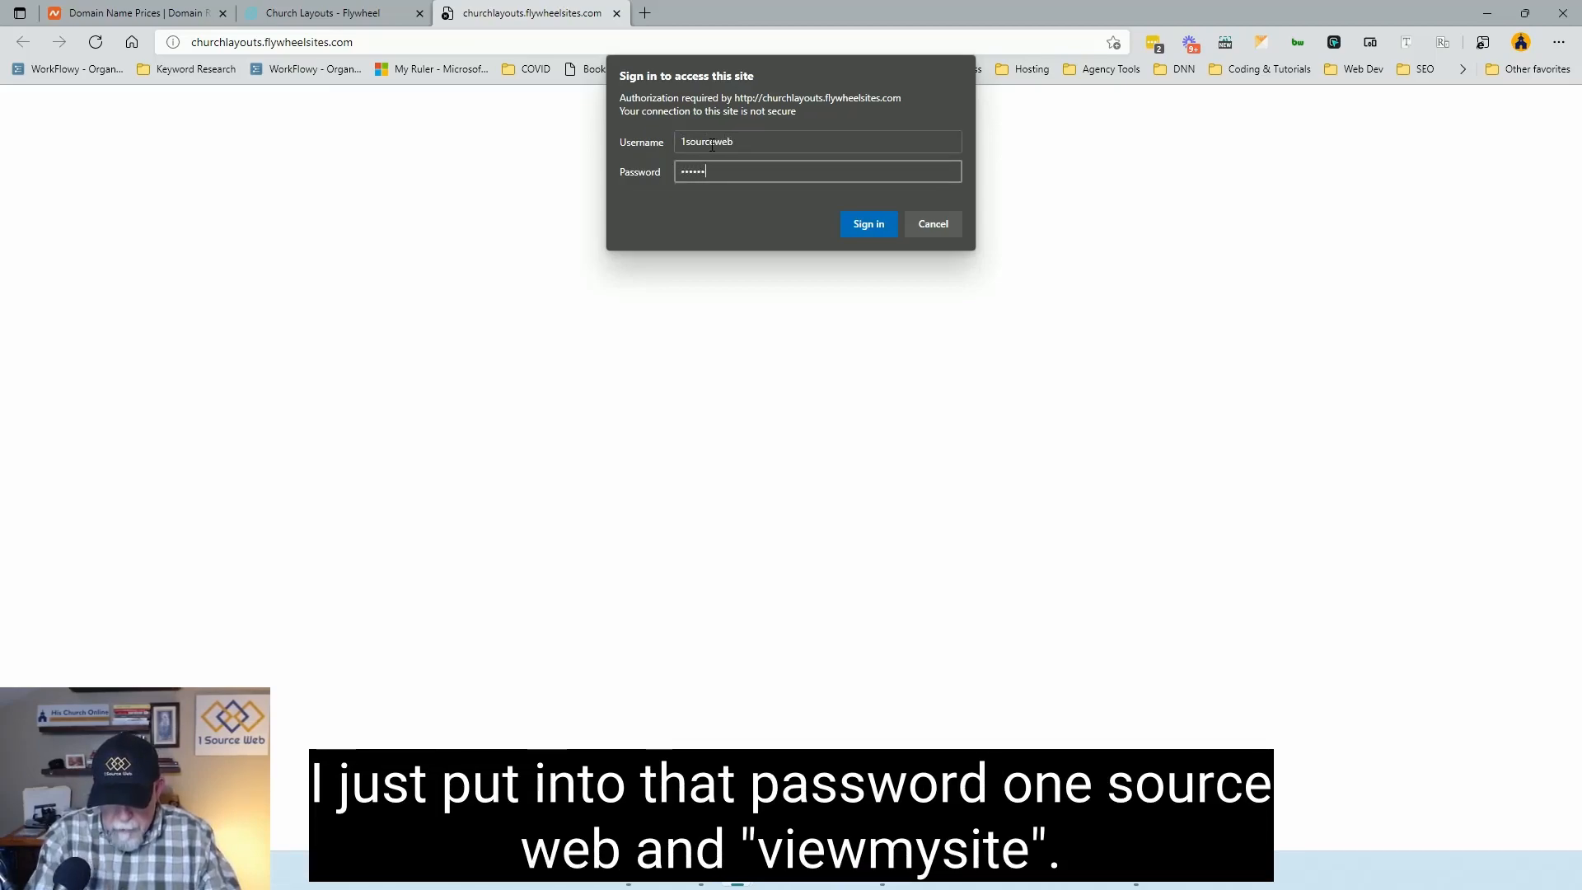
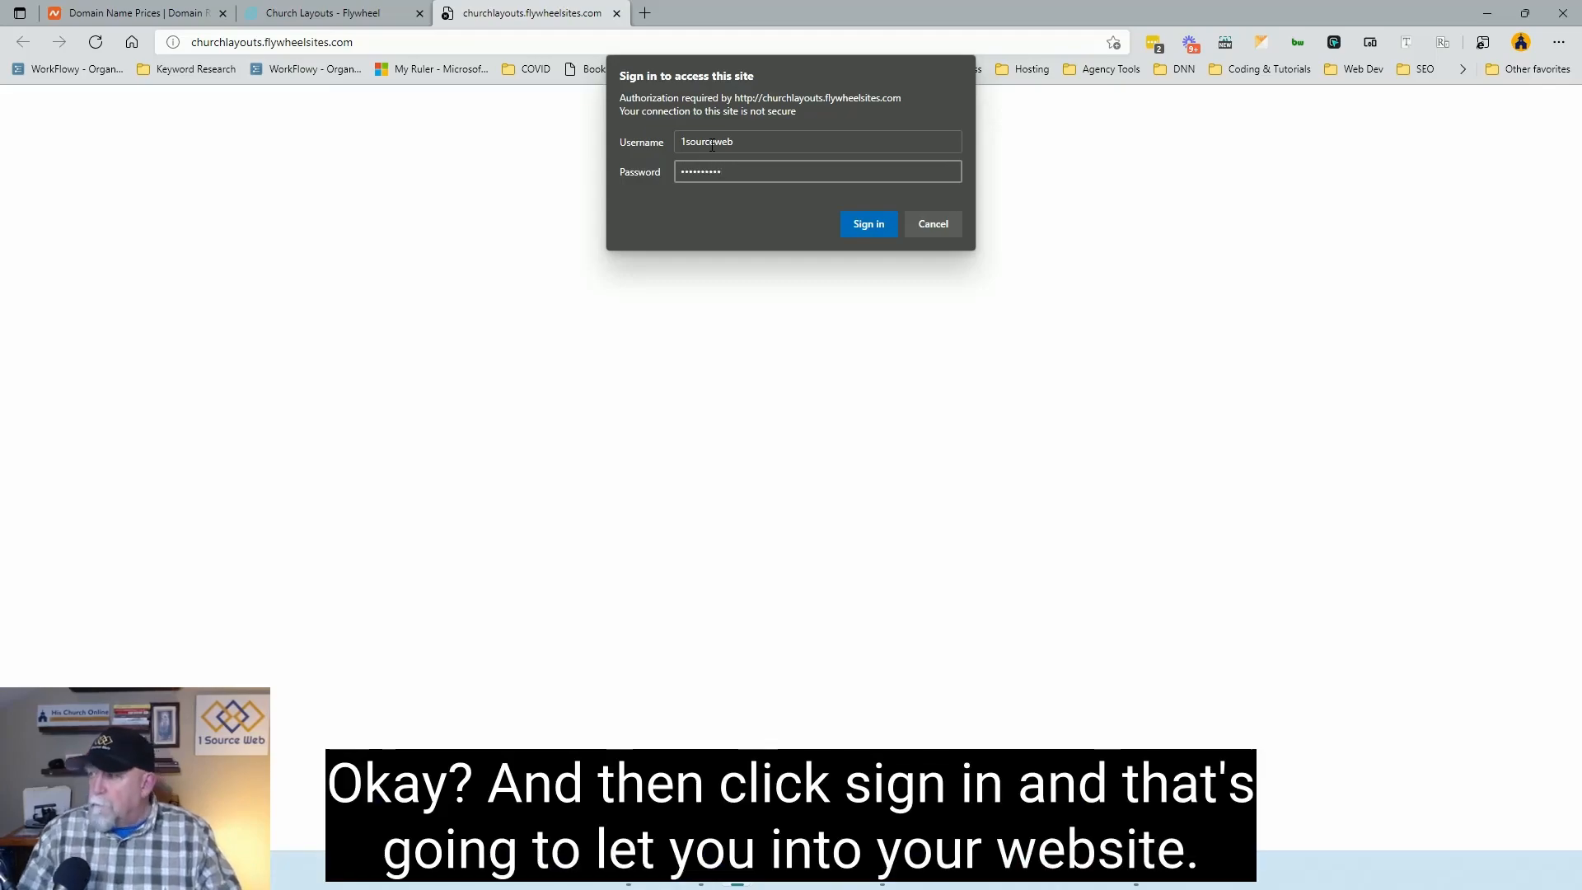
{"action": "left_click", "coordinate": [865, 224]}
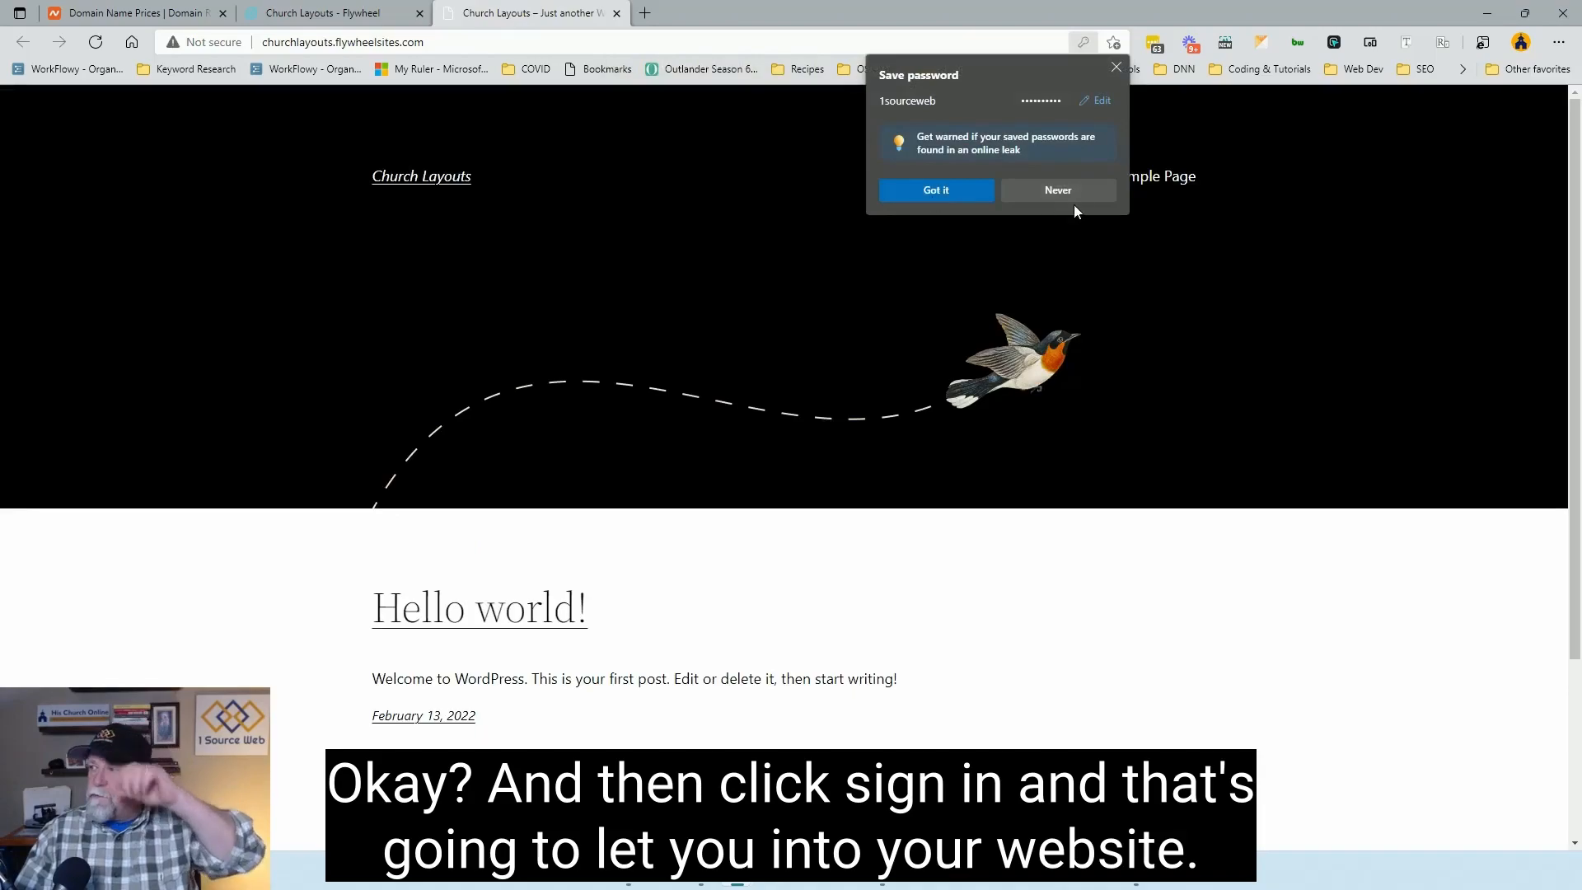
- Decline saving the password and select the temporary web address in the address bar
{"action": "left_click", "coordinate": [1076, 193]}
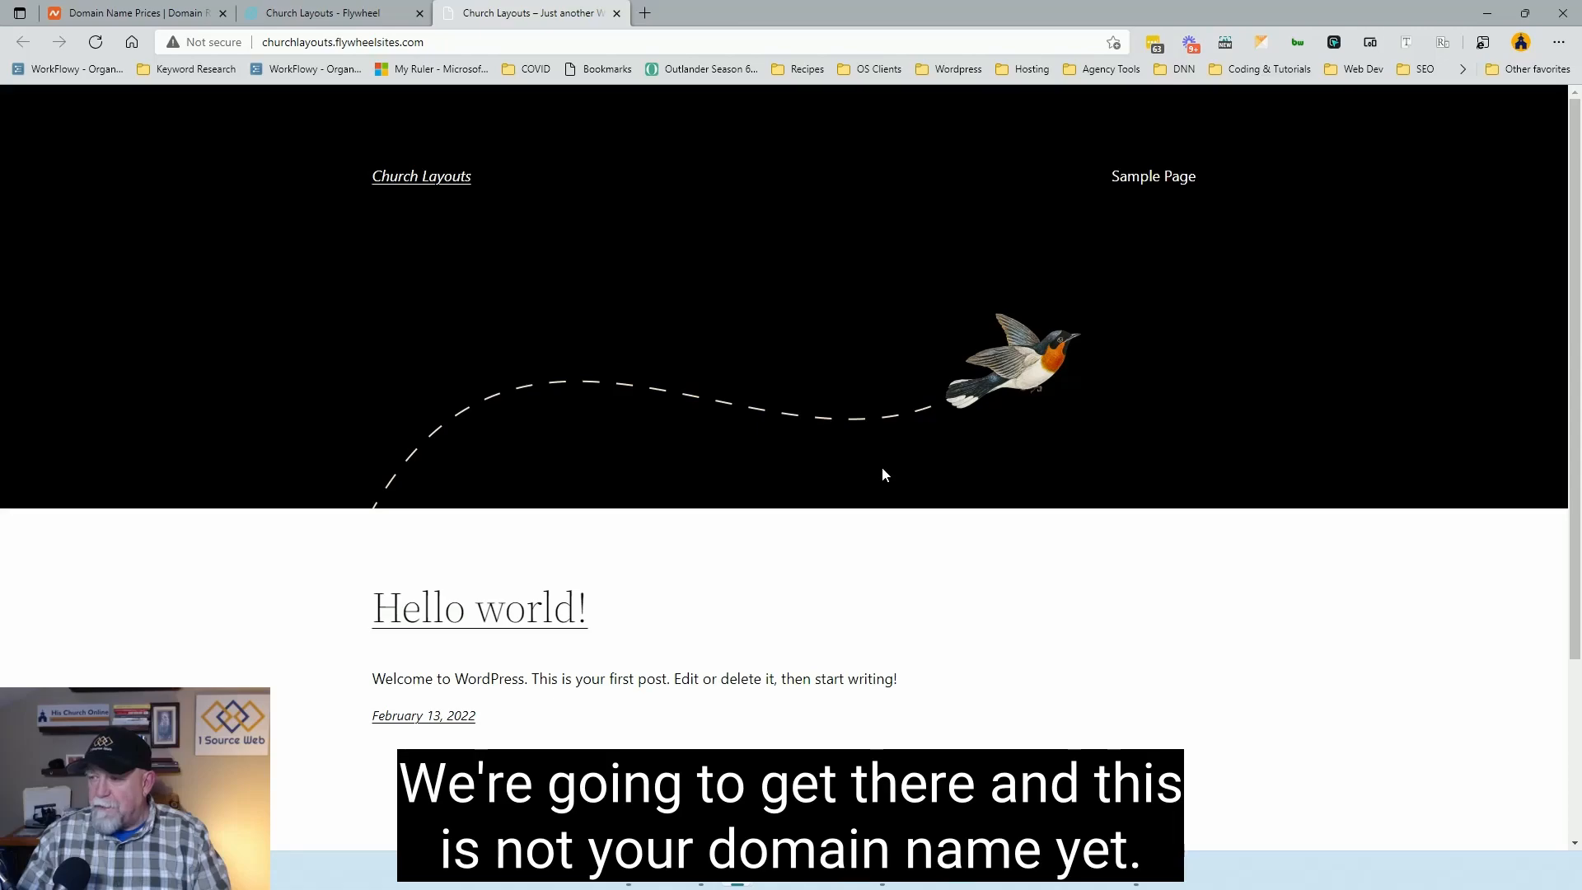
{"action": "left_click_drag", "start_coordinate": [262, 42], "coordinate": [434, 47]}
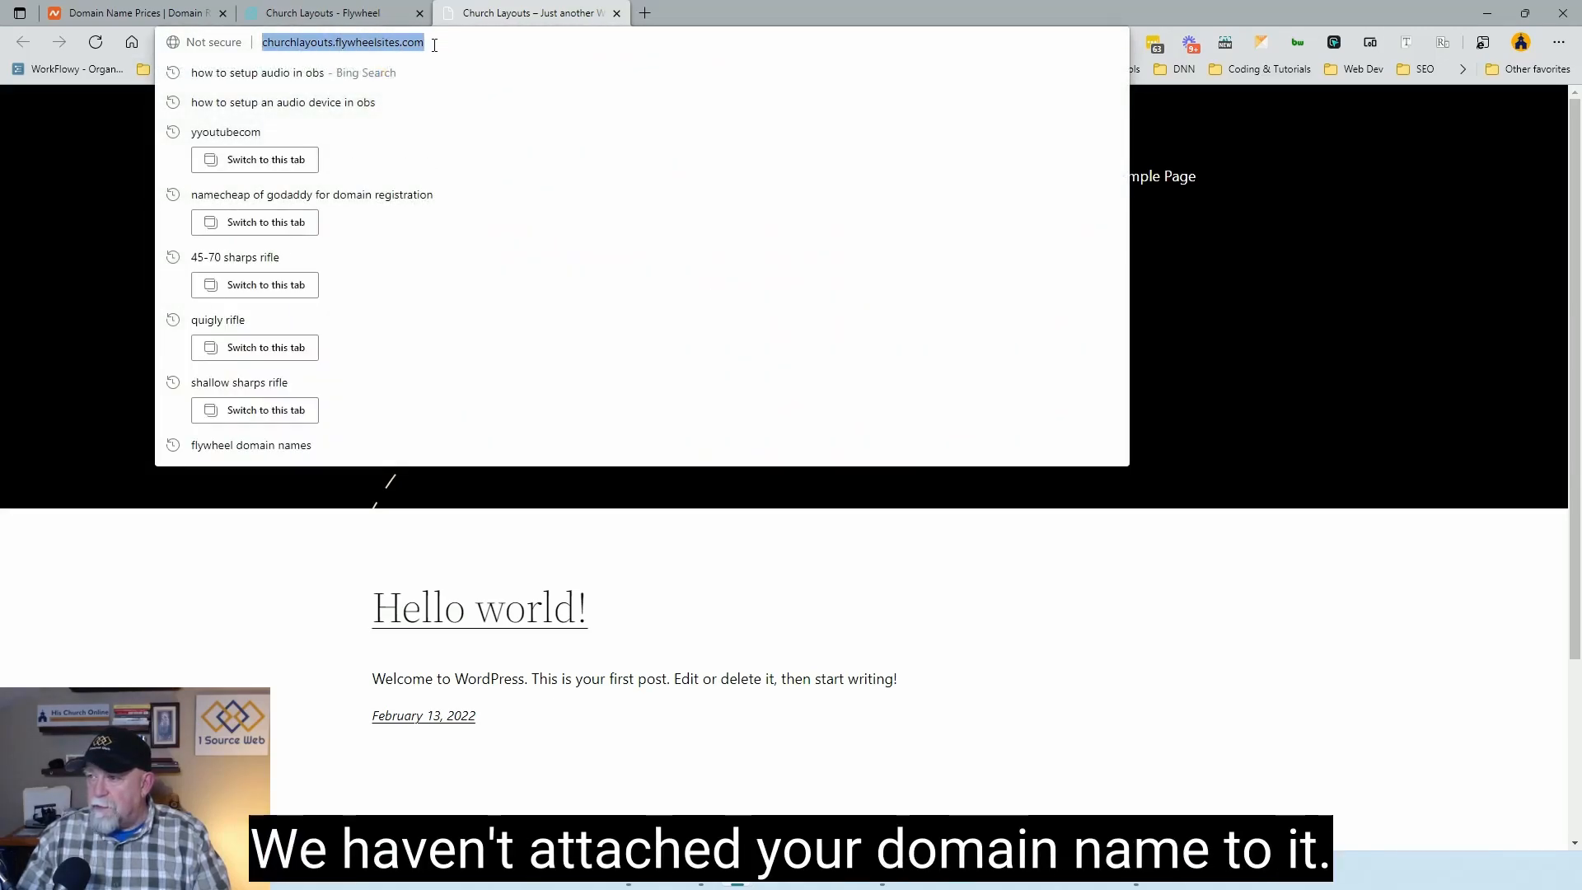
{"action": "left_click", "coordinate": [434, 45]}
{"action": "left_click", "coordinate": [24, 150]}
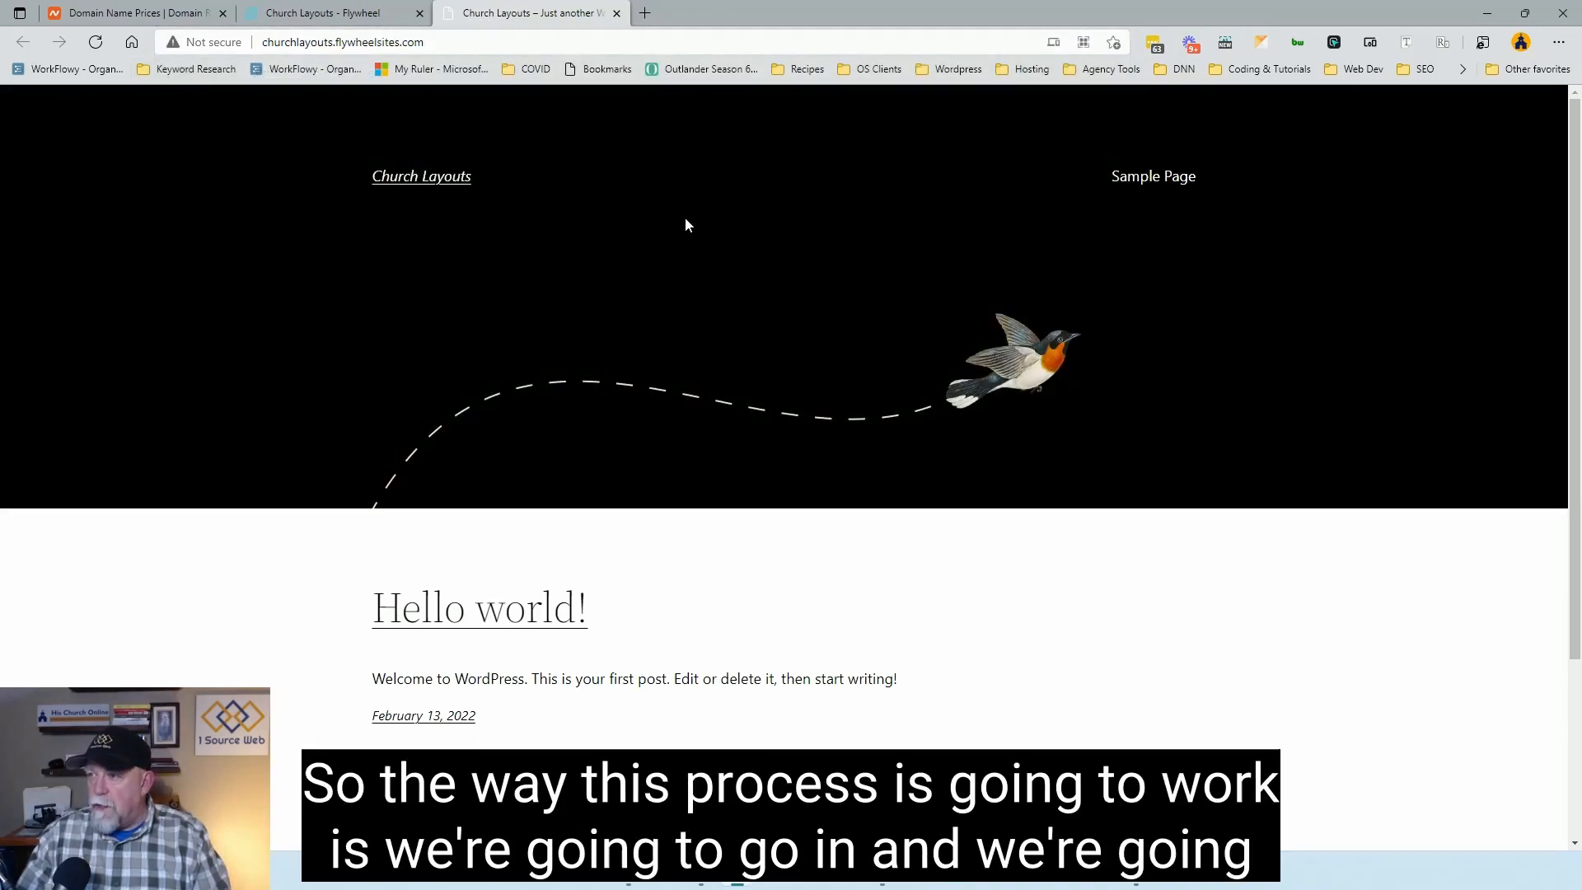
{"action": "left_click_drag", "start_coordinate": [428, 43], "coordinate": [266, 50]}
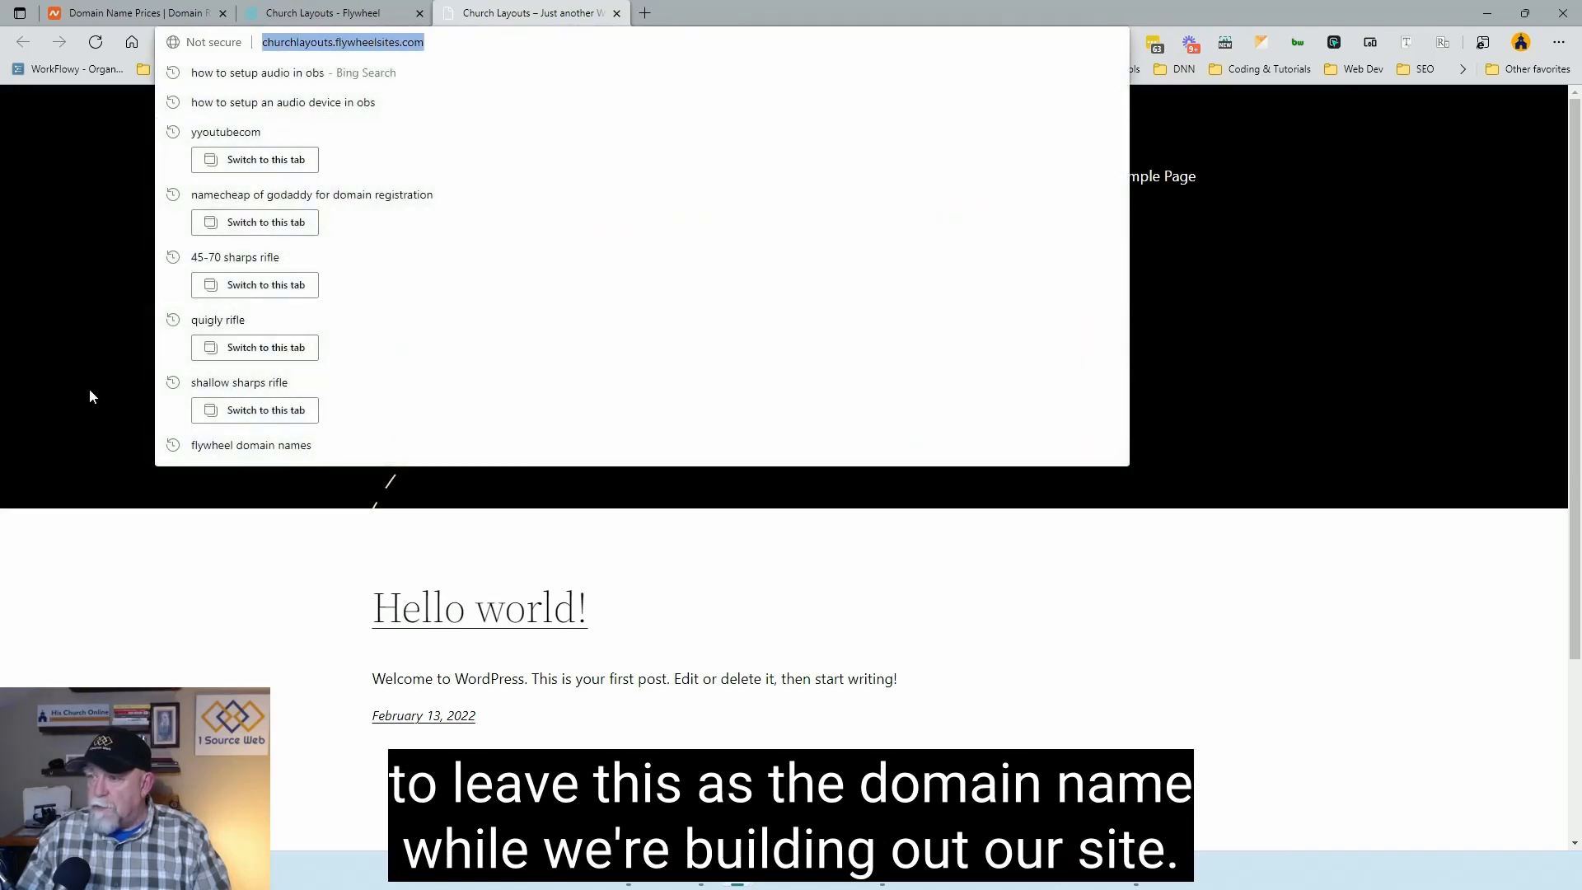
{"action": "left_click", "coordinate": [64, 384]}
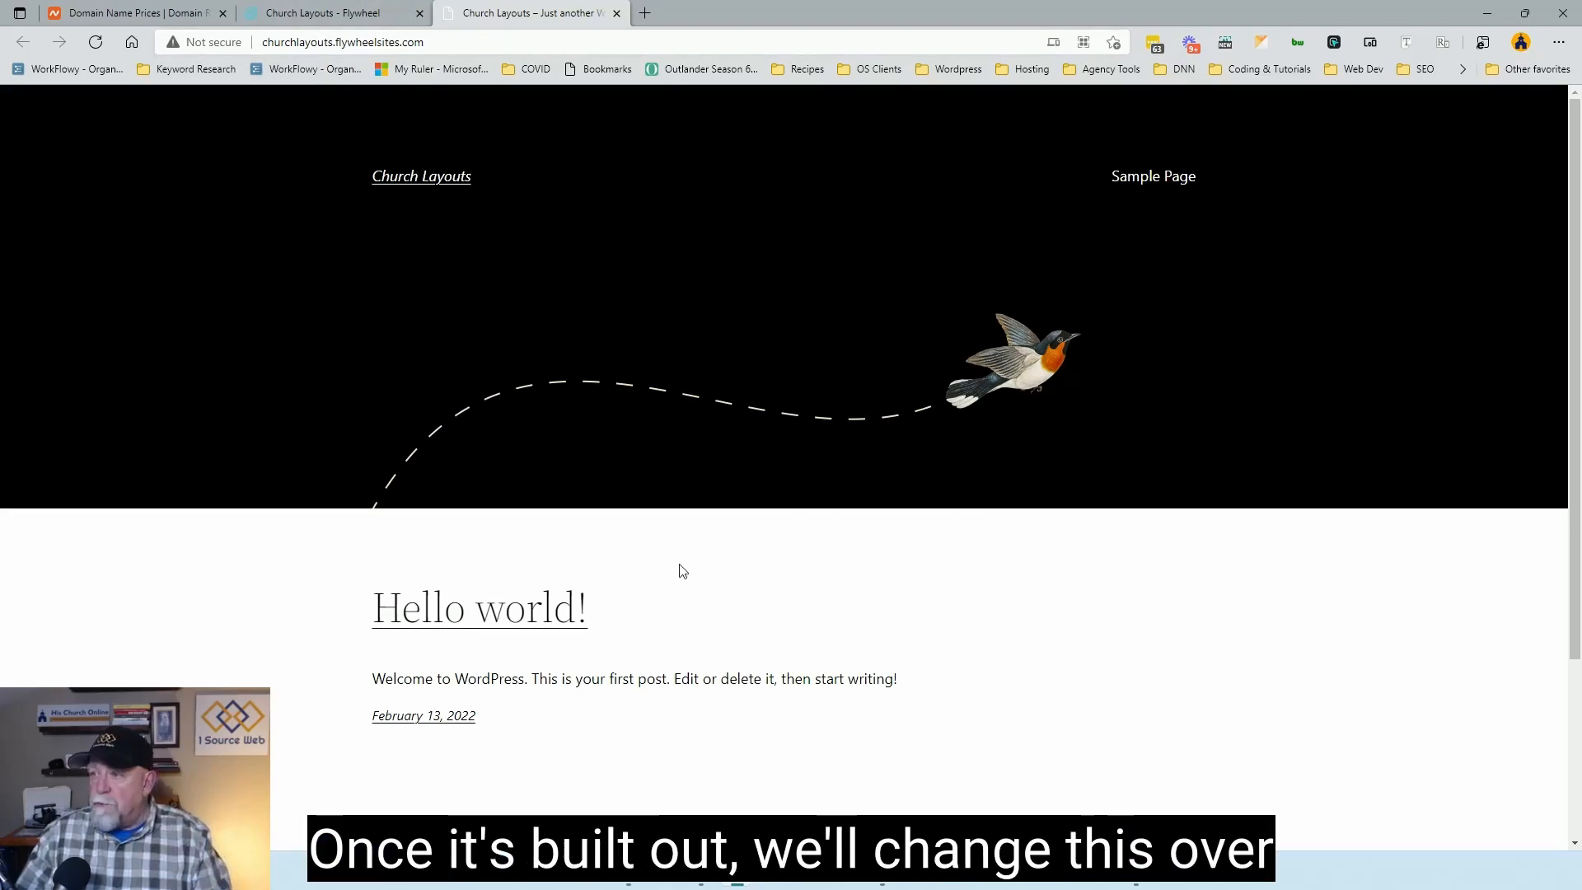
{"action": "left_click_drag", "start_coordinate": [264, 42], "coordinate": [429, 42]}
- Navigate back to the Church Layouts site, then return to the Church Layouts - Flywheel tab
{"action": "left_click", "coordinate": [469, 222]}
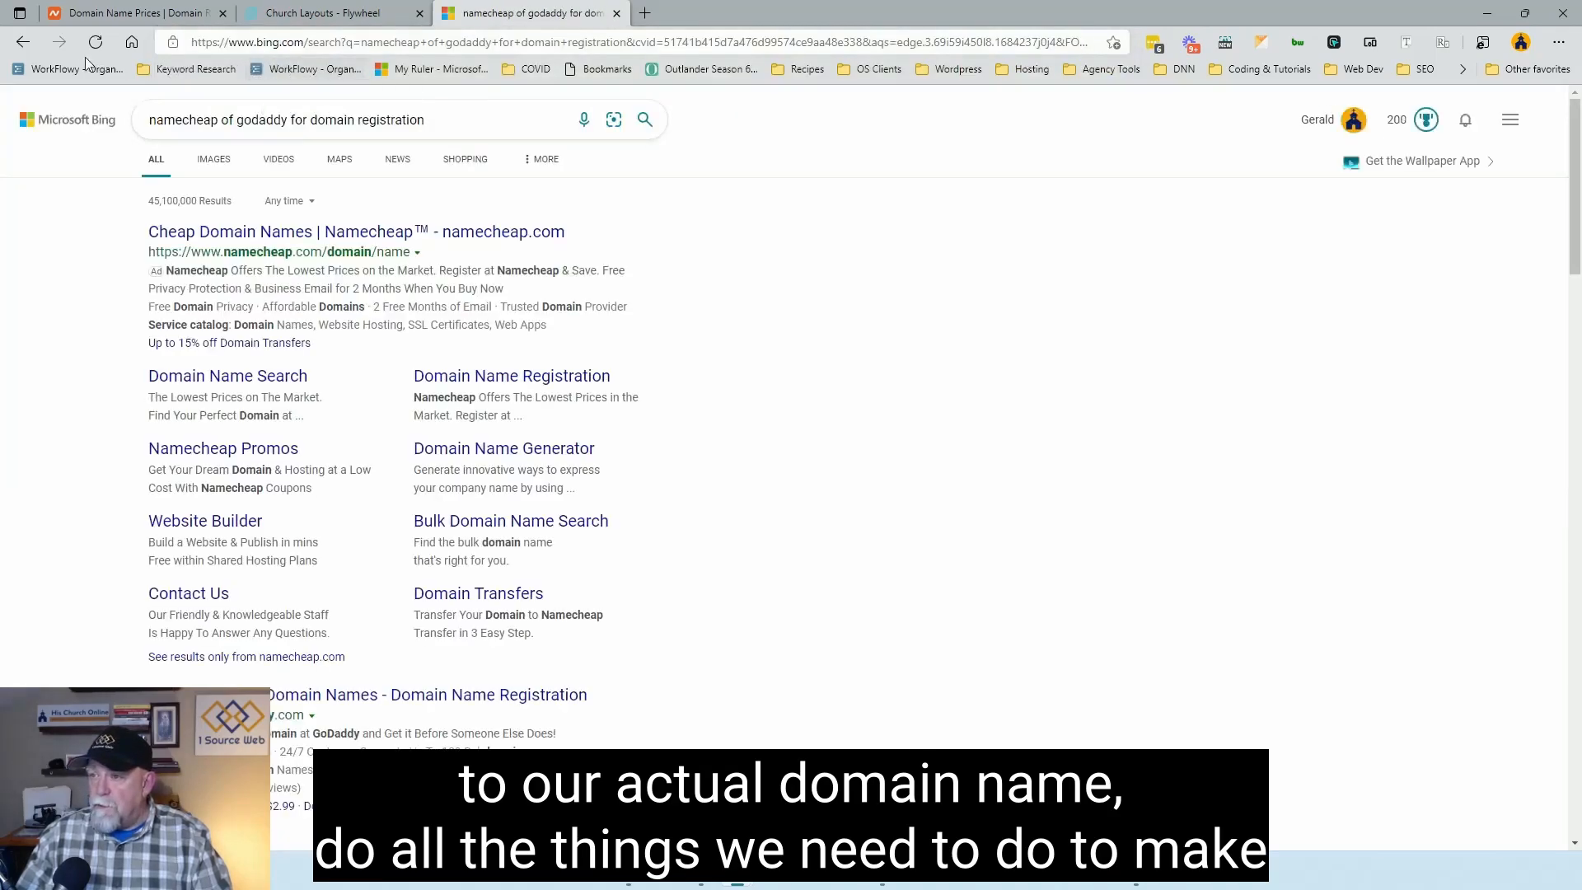
{"action": "left_click", "coordinate": [23, 43]}
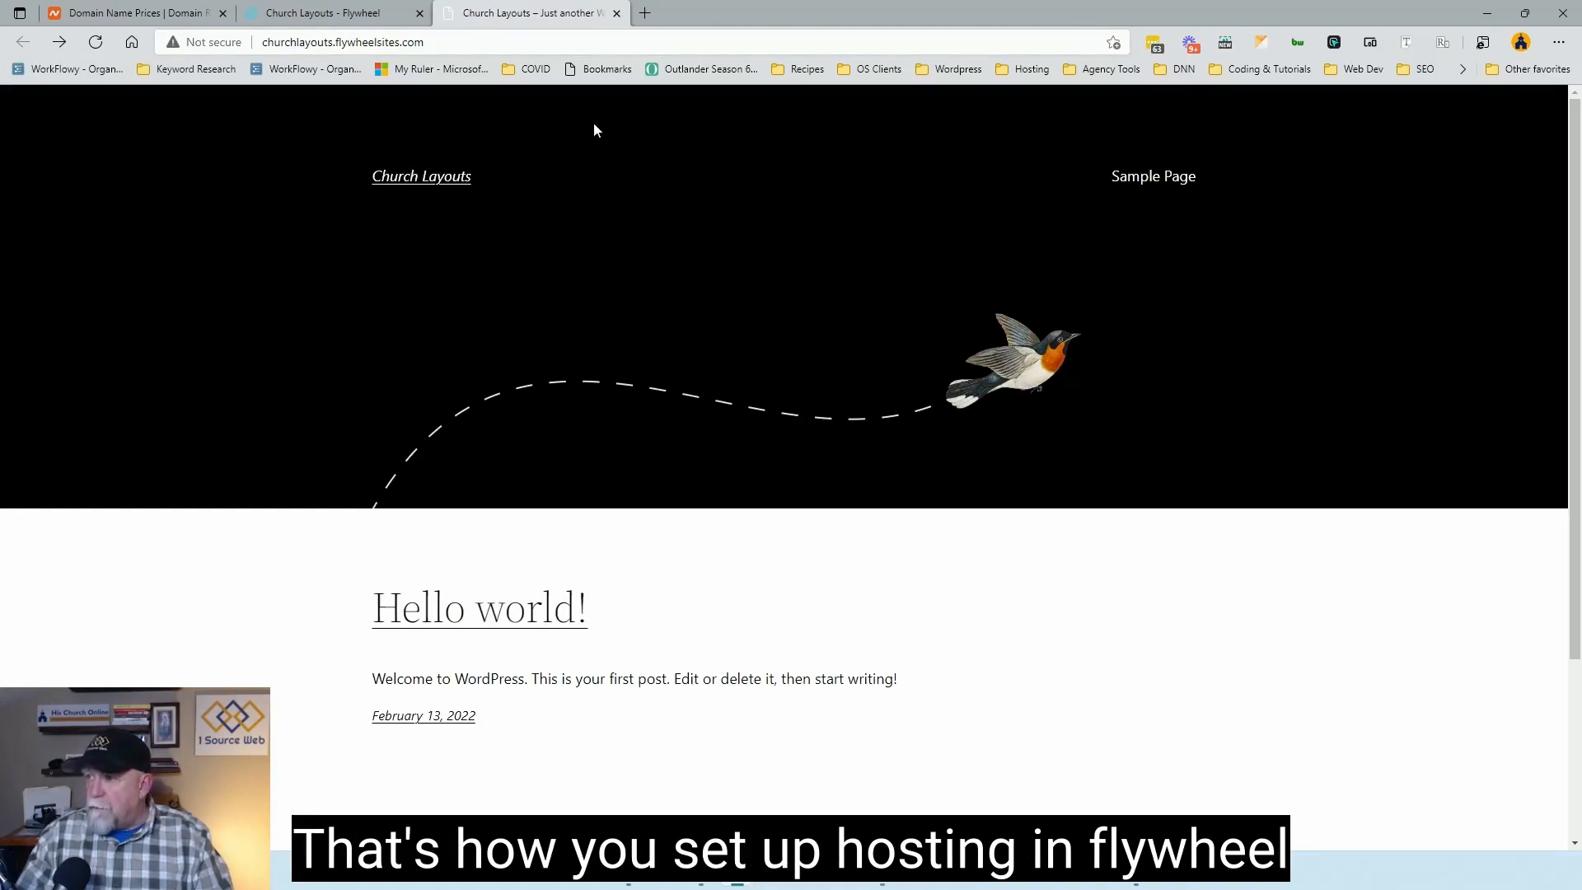
{"action": "left_click", "coordinate": [296, 13]}
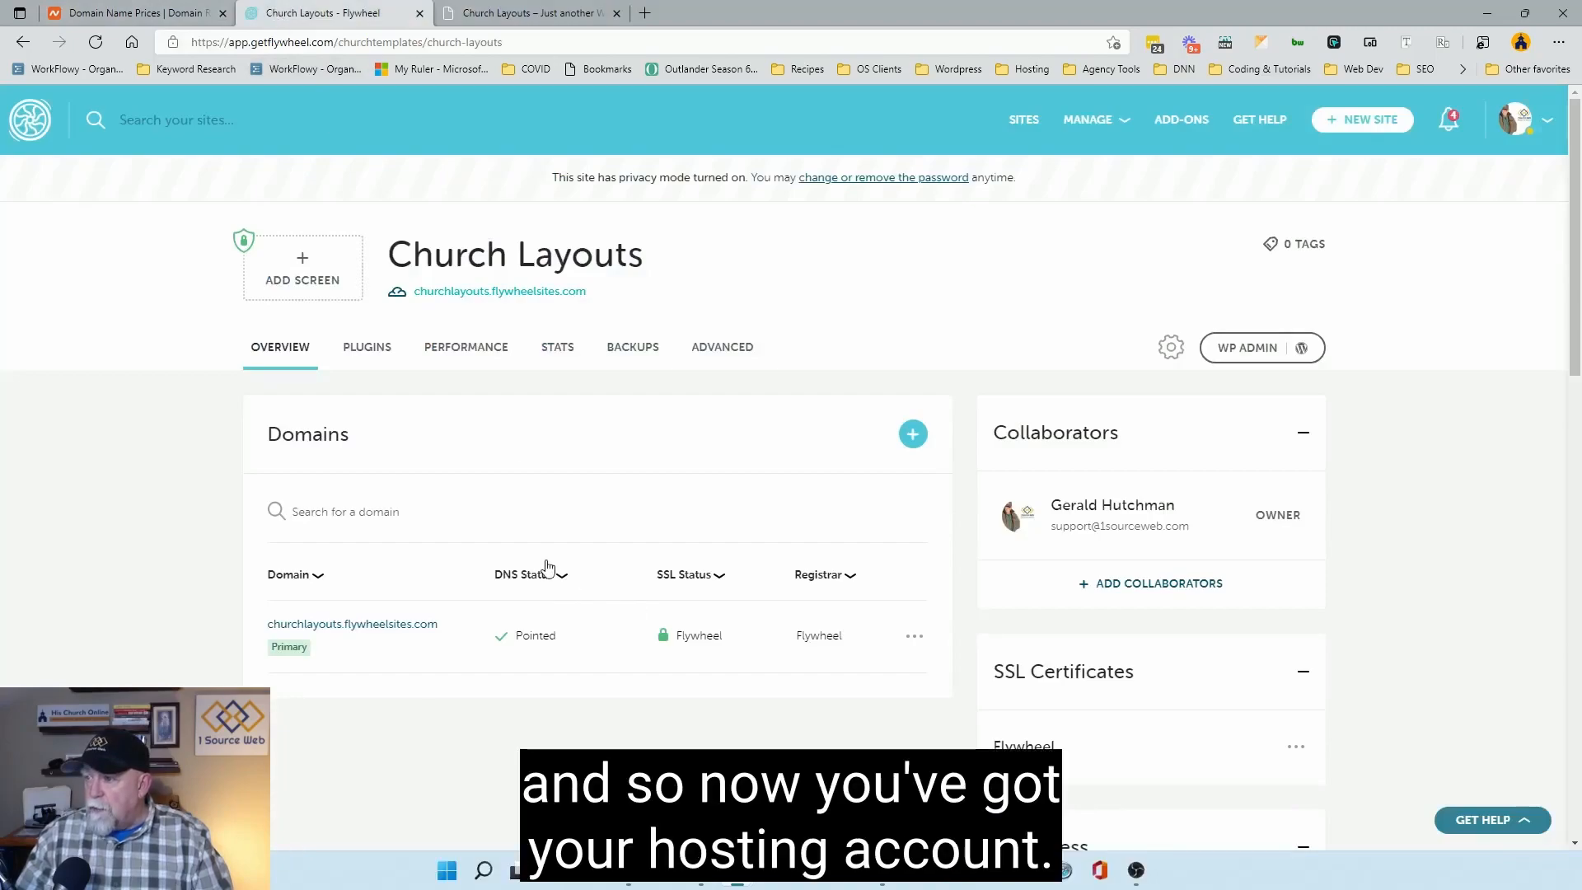